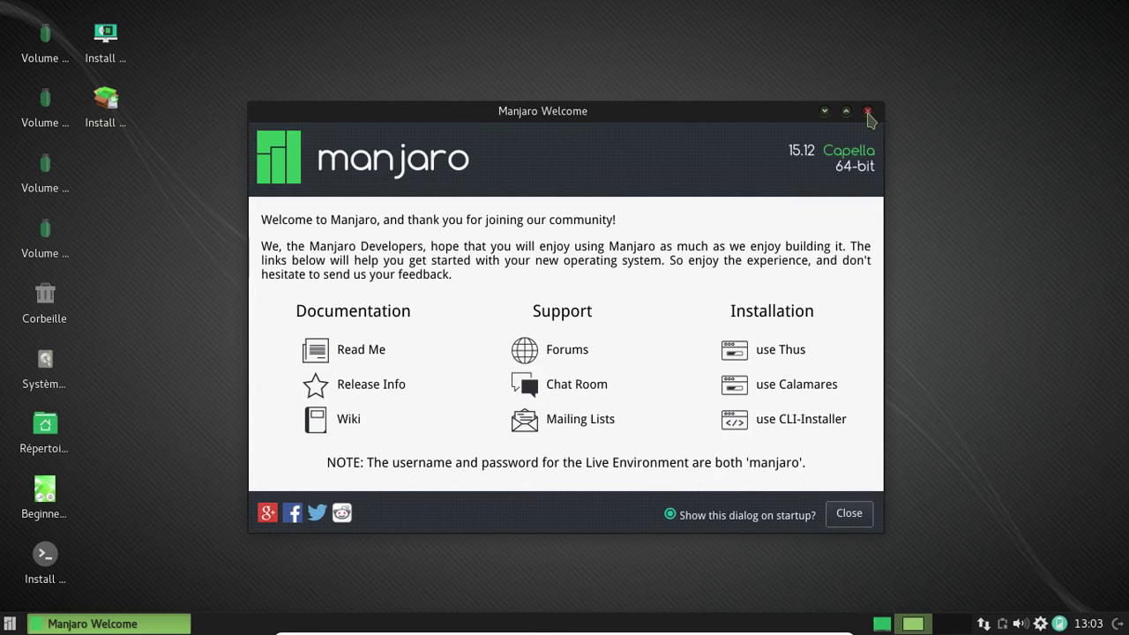
# Step: Close the Manjaro Welcome window and launch the Install Manjaro Linux installer from the desktop
pyautogui.click(867, 112)
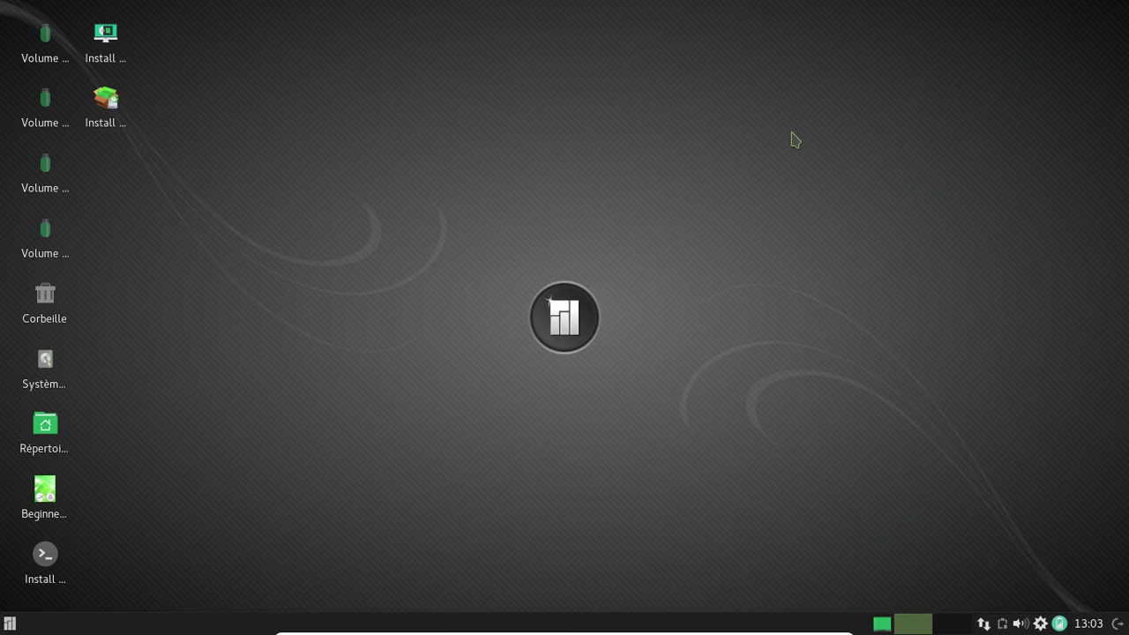
pyautogui.doubleClick(113, 39)
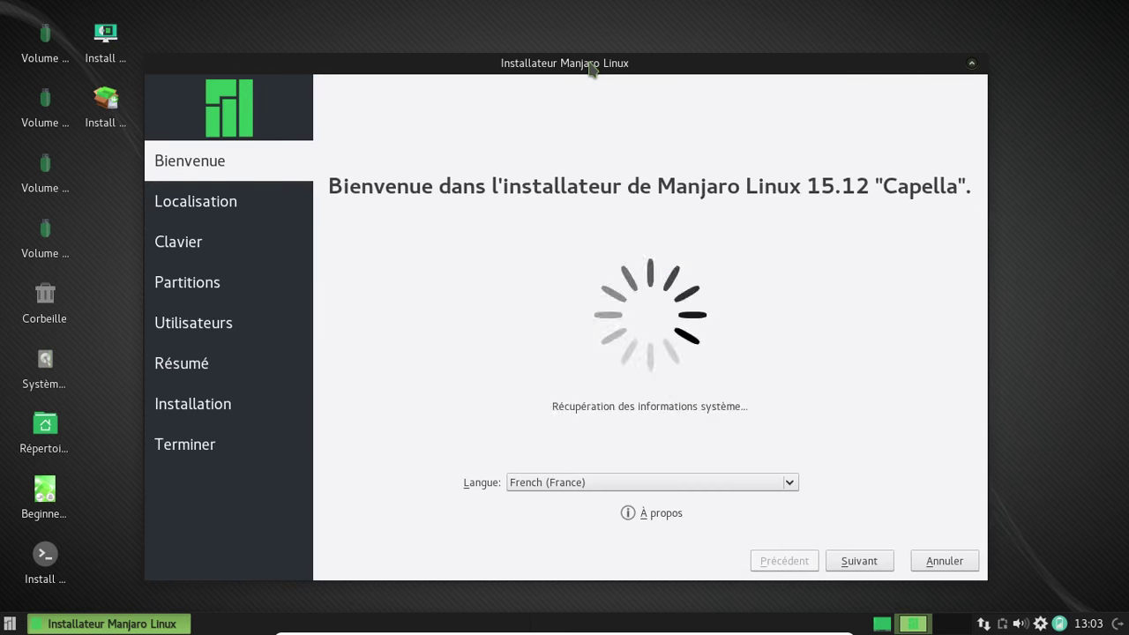
# Step: View the installer's À propos information, then move past the Bienvenue page
pyautogui.click(672, 513)
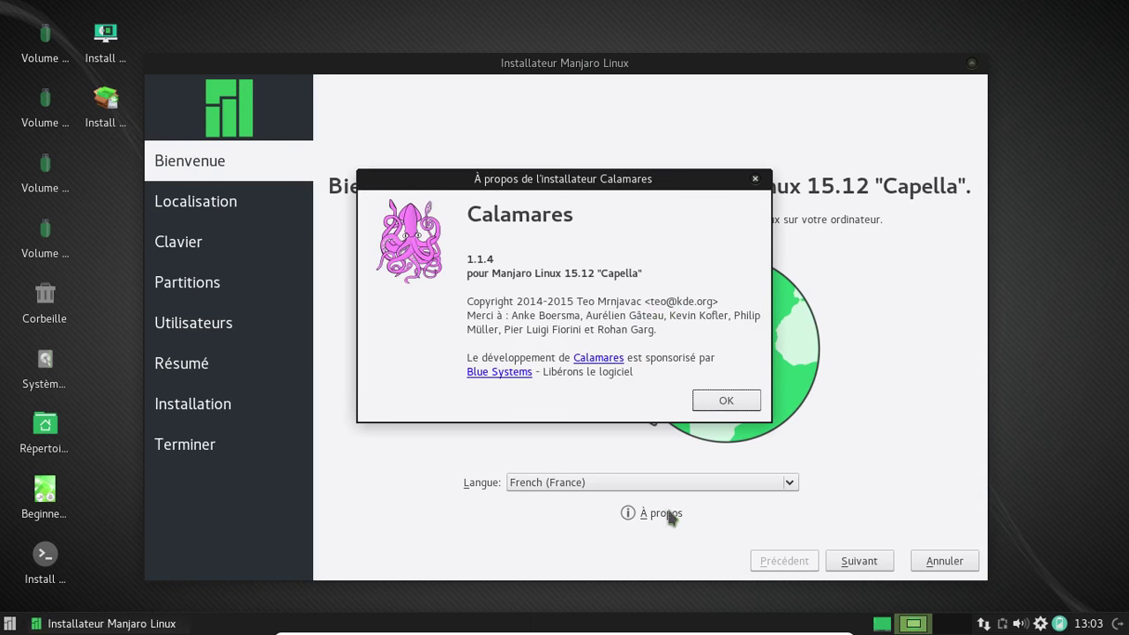
pyautogui.click(745, 404)
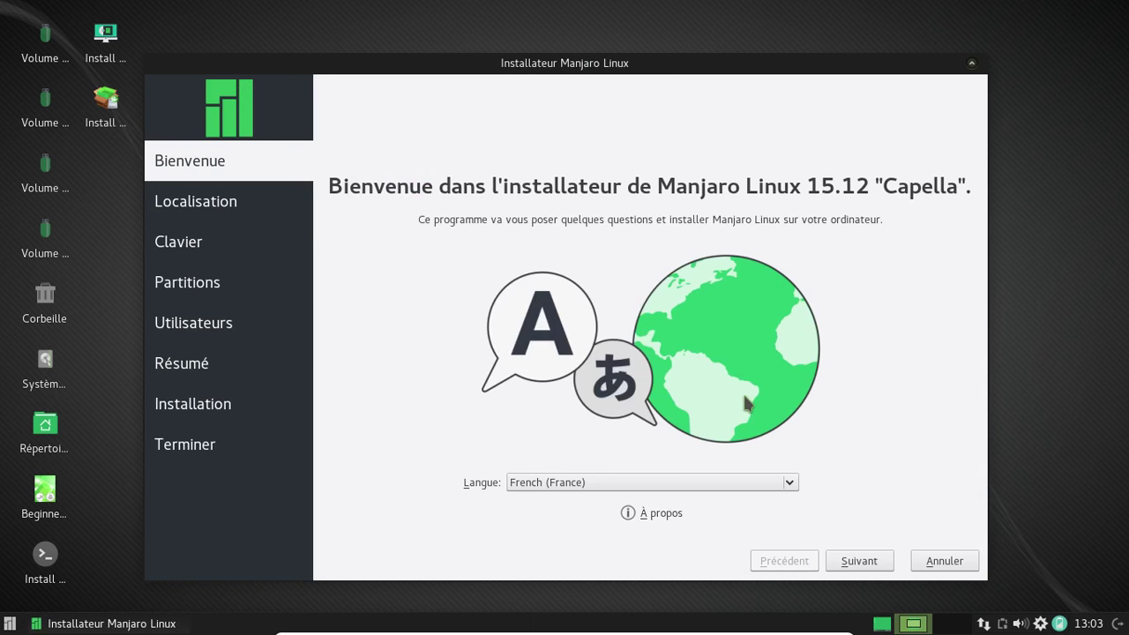
pyautogui.click(859, 562)
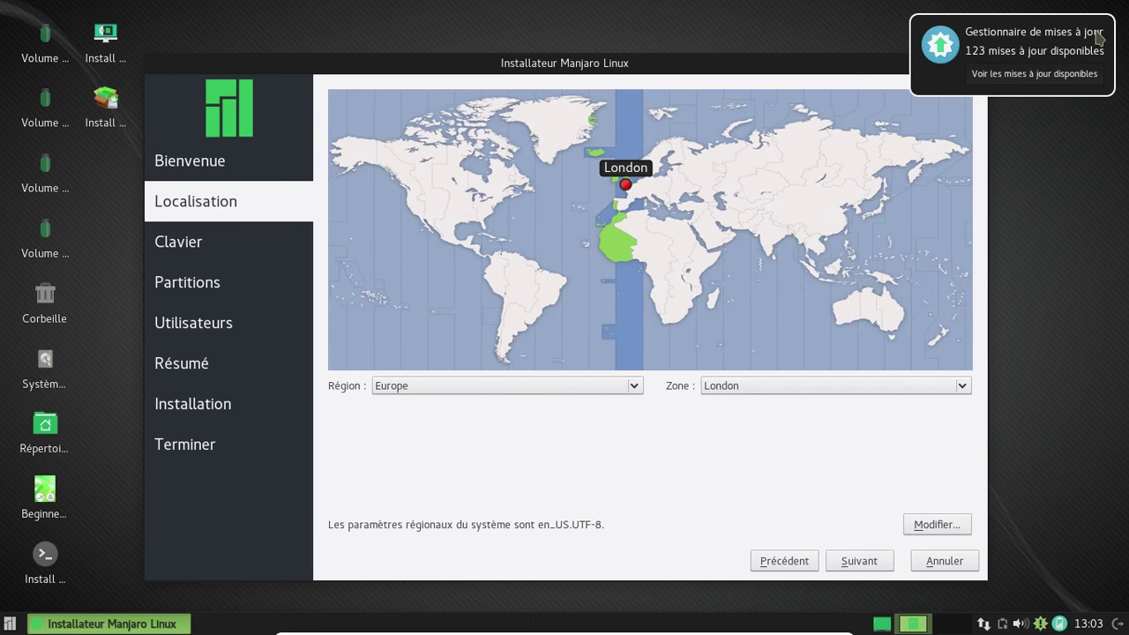
# Step: Set the system locale to fr_FR.UTF-8 and the timezone to Europe/Paris
pyautogui.click(1100, 38)
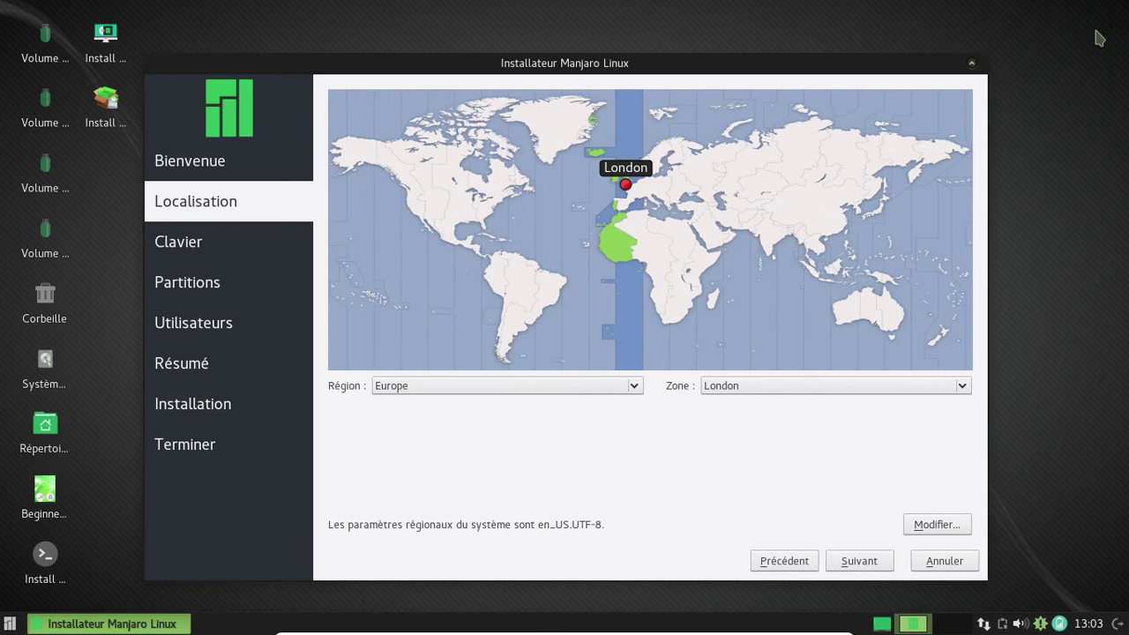
pyautogui.click(935, 521)
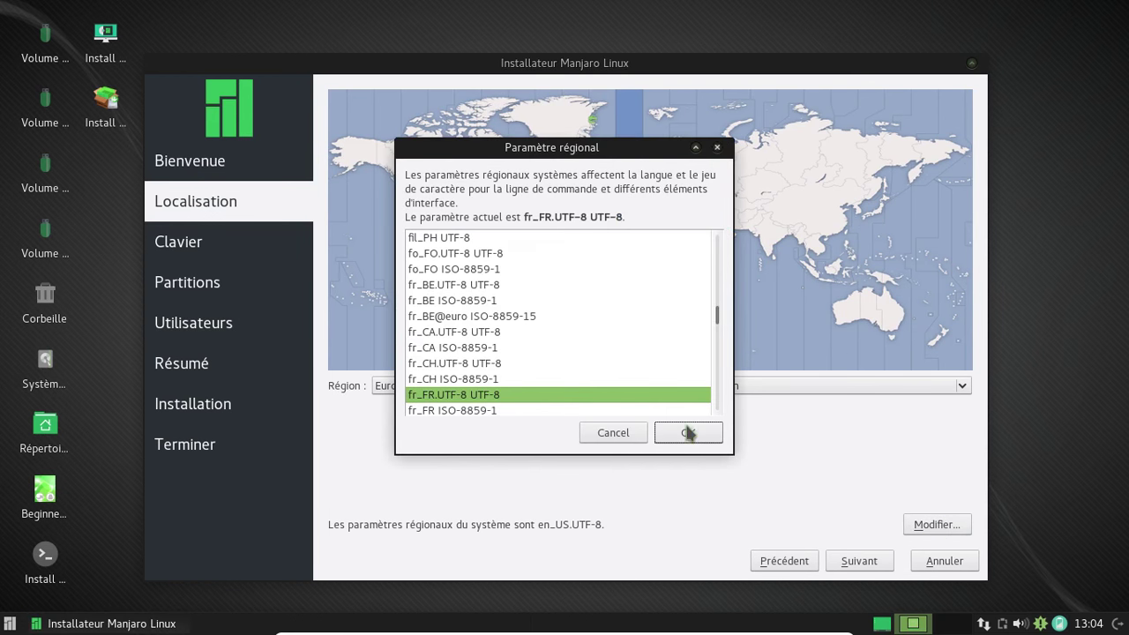
pyautogui.click(689, 432)
pyautogui.click(632, 198)
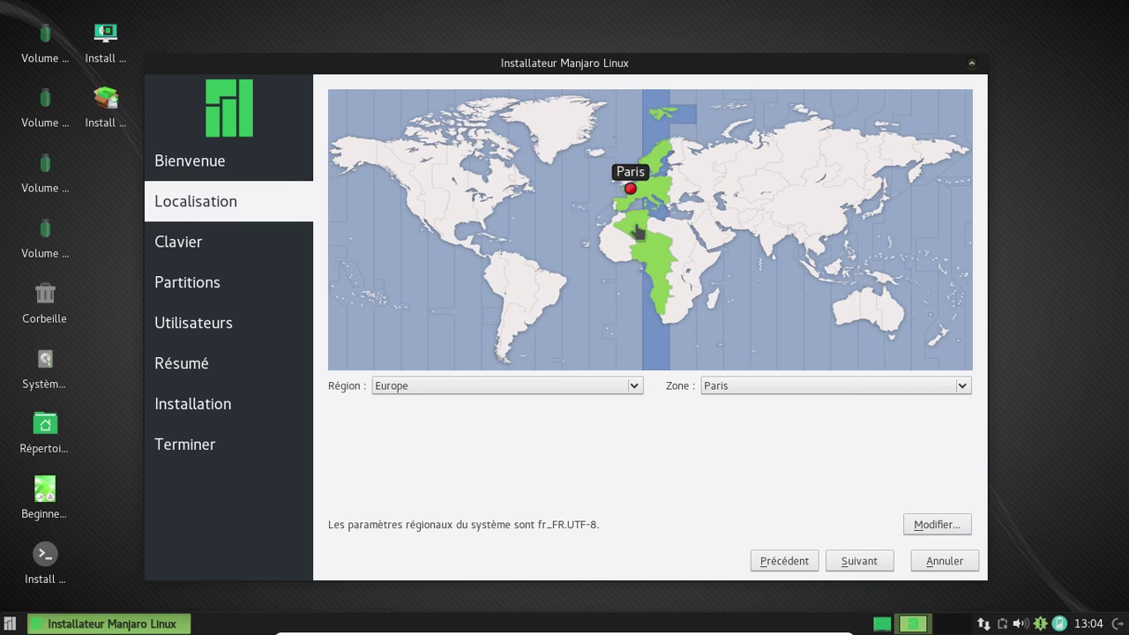
pyautogui.click(861, 564)
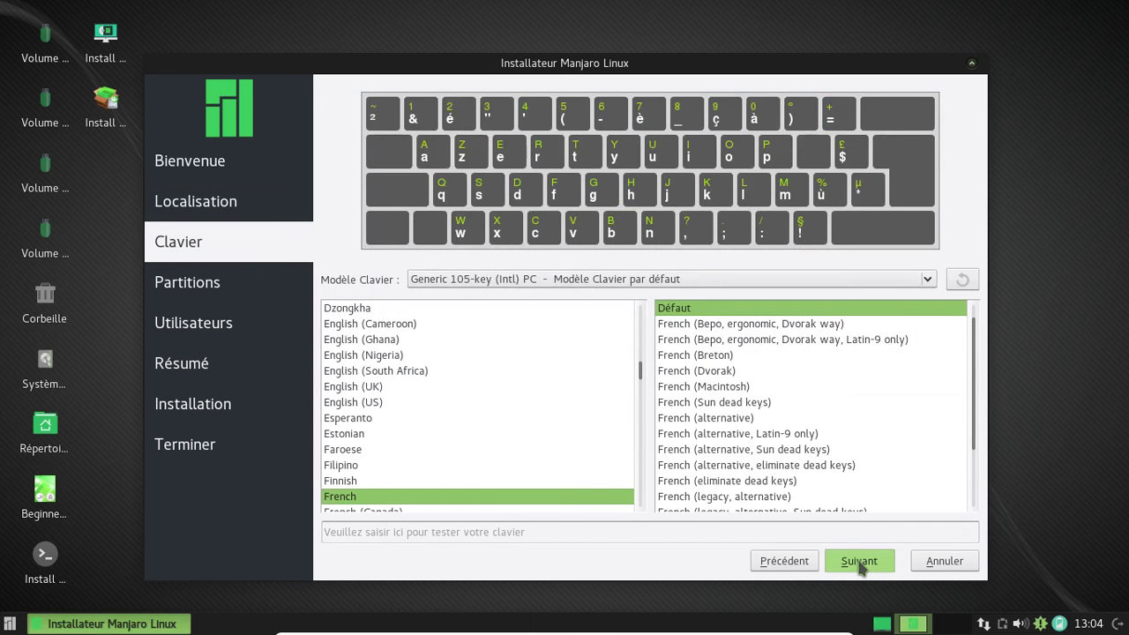
# Step: Keep the French keyboard and choose to erase the whole 128 GiB ATA VBOX HARDDISK for Manjaro
pyautogui.click(860, 565)
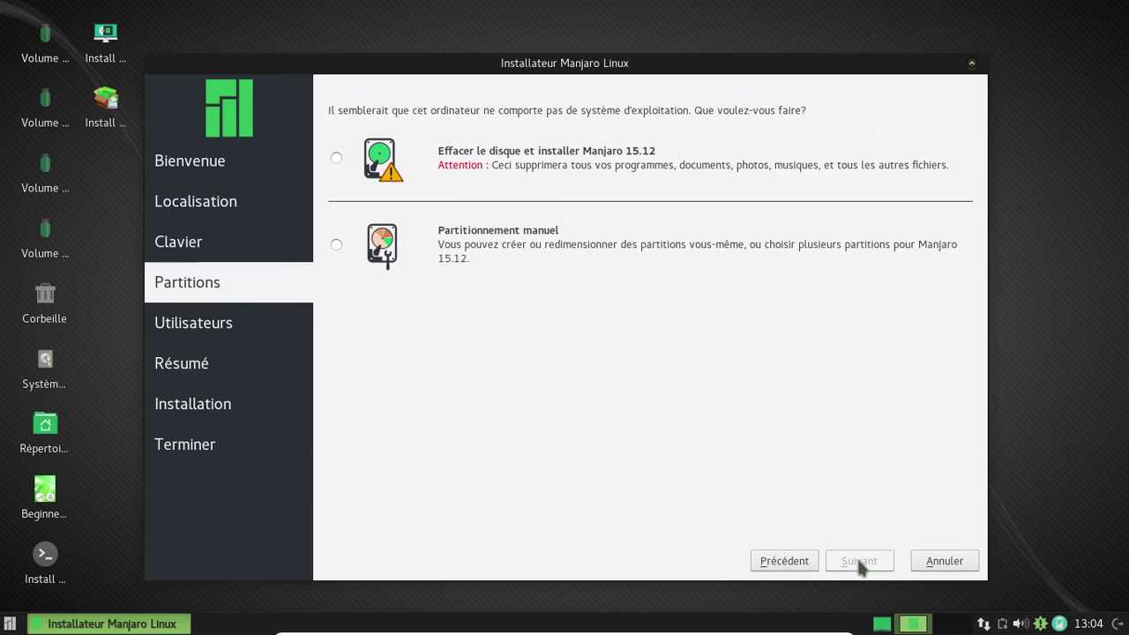
pyautogui.click(337, 160)
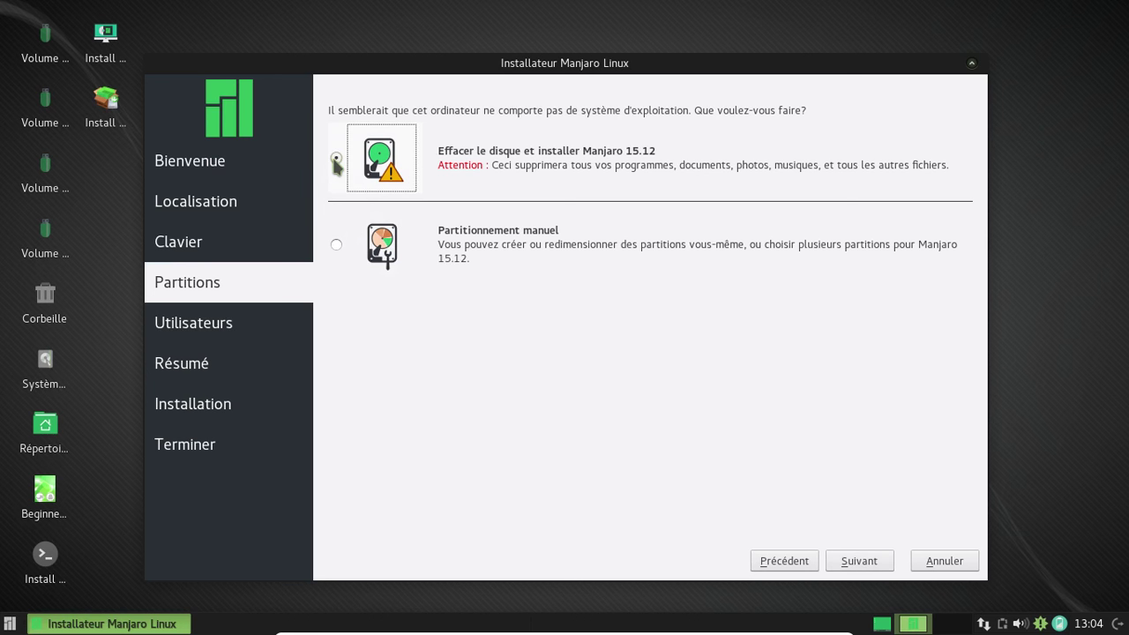
pyautogui.click(861, 561)
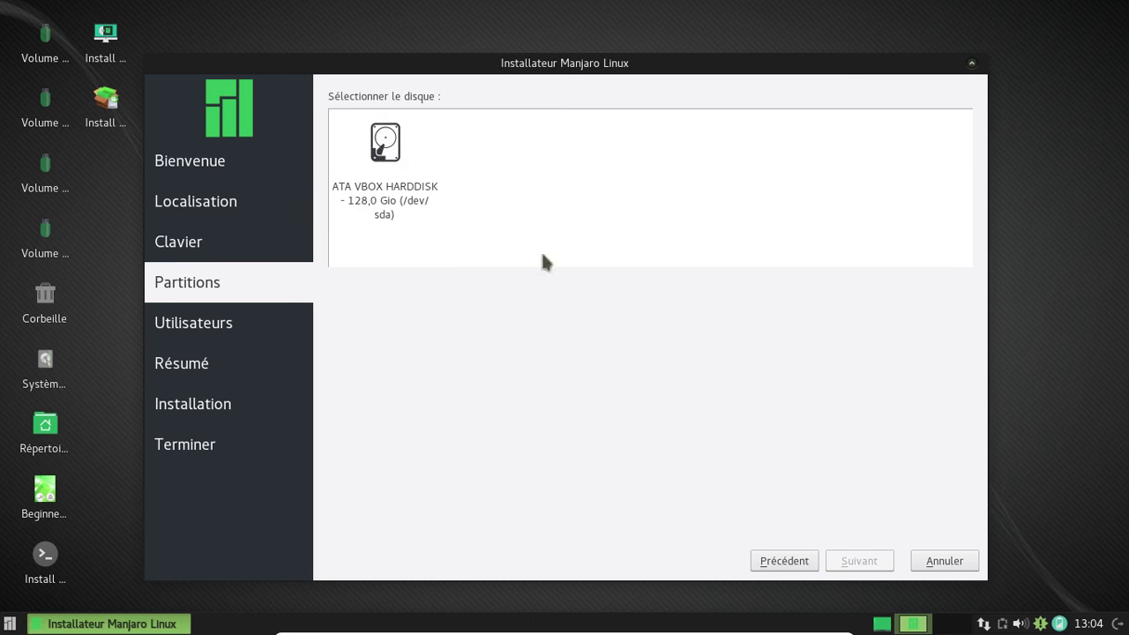
pyautogui.click(382, 152)
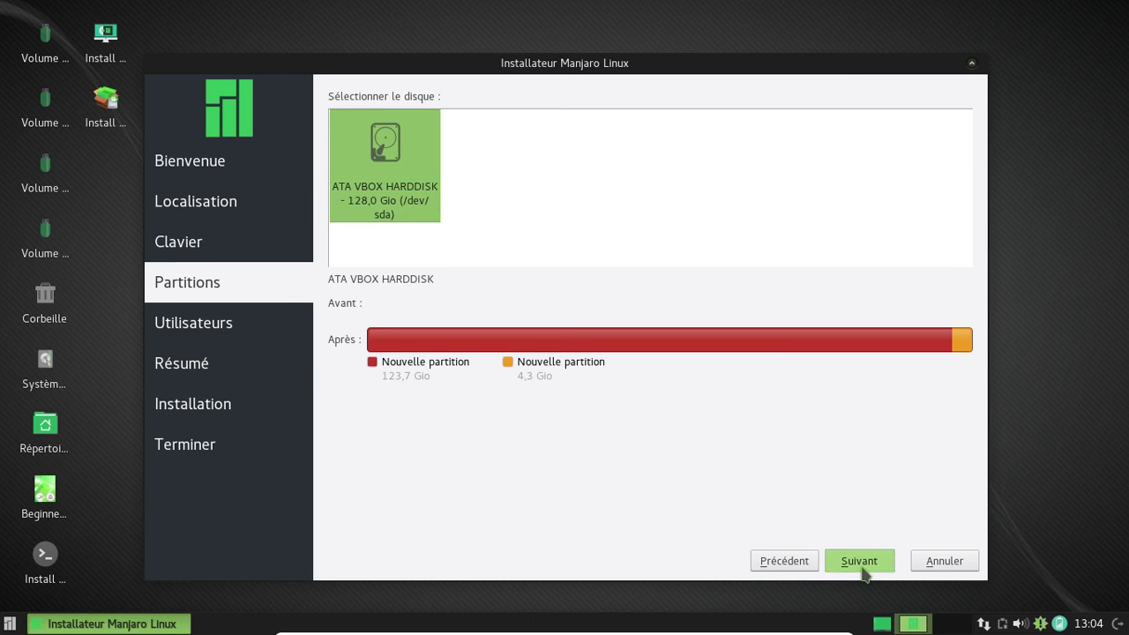
pyautogui.click(861, 564)
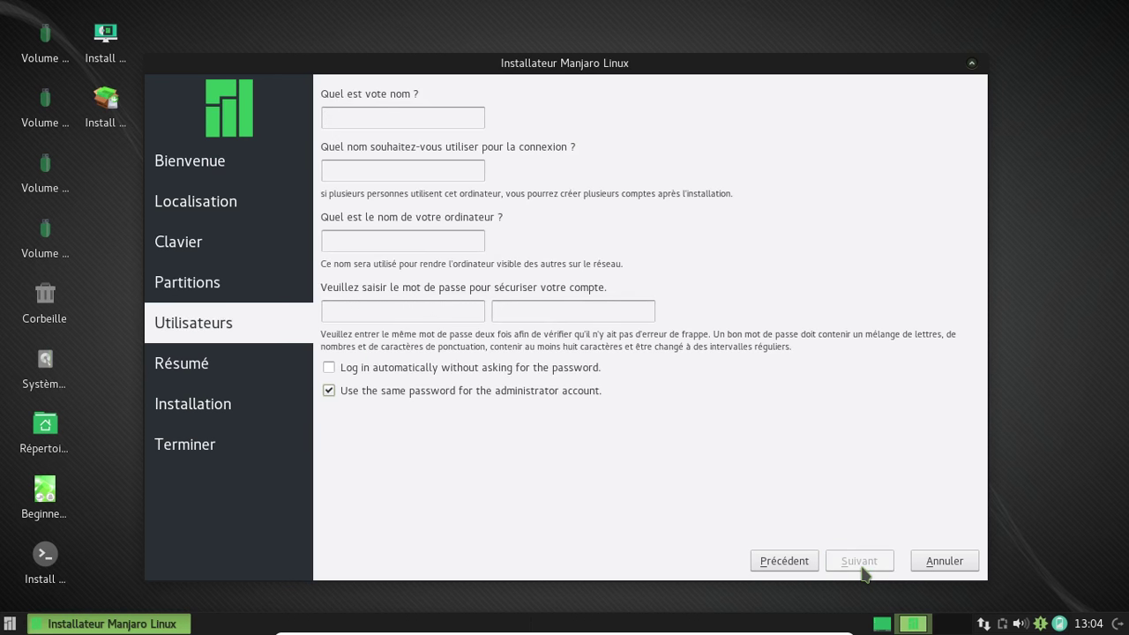
# Step: Enter the user's full name, a login name and a manjaro-based computer name
pyautogui.write('Frederic Bezies')
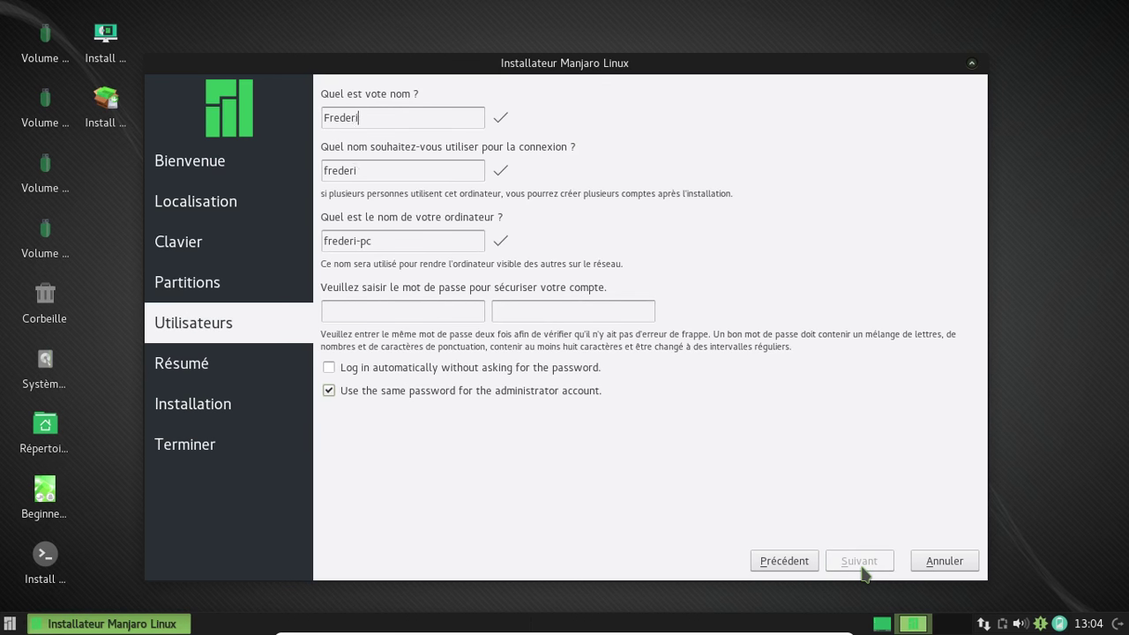
pyautogui.press('Tab')
pyautogui.write('fred')
pyautogui.press('Tab')
pyautogui.write('fredd')
pyautogui.press('BackSpace')
pyautogui.write('d')
pyautogui.press('BackSpace')
pyautogui.write('o-')
pyautogui.write('mnaj')
pyautogui.press('BackSpace')
pyautogui.press('BackSpace')
pyautogui.press('BackSpace')
pyautogui.write('naj')
pyautogui.press('BackSpace')
pyautogui.press('BackSpace')
pyautogui.press('BackSpace')
pyautogui.write('anjaro')
# Step: Set and confirm the account password, keeping it shared with the administrator account
pyautogui.press('Tab')
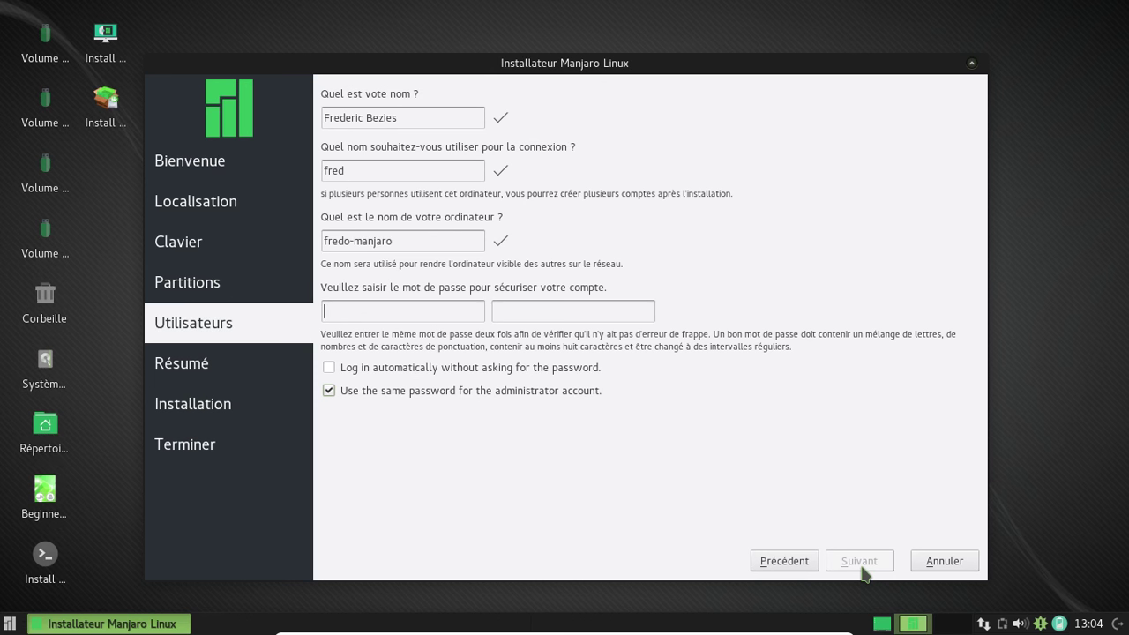
pyautogui.press('Tab')
pyautogui.click(532, 394)
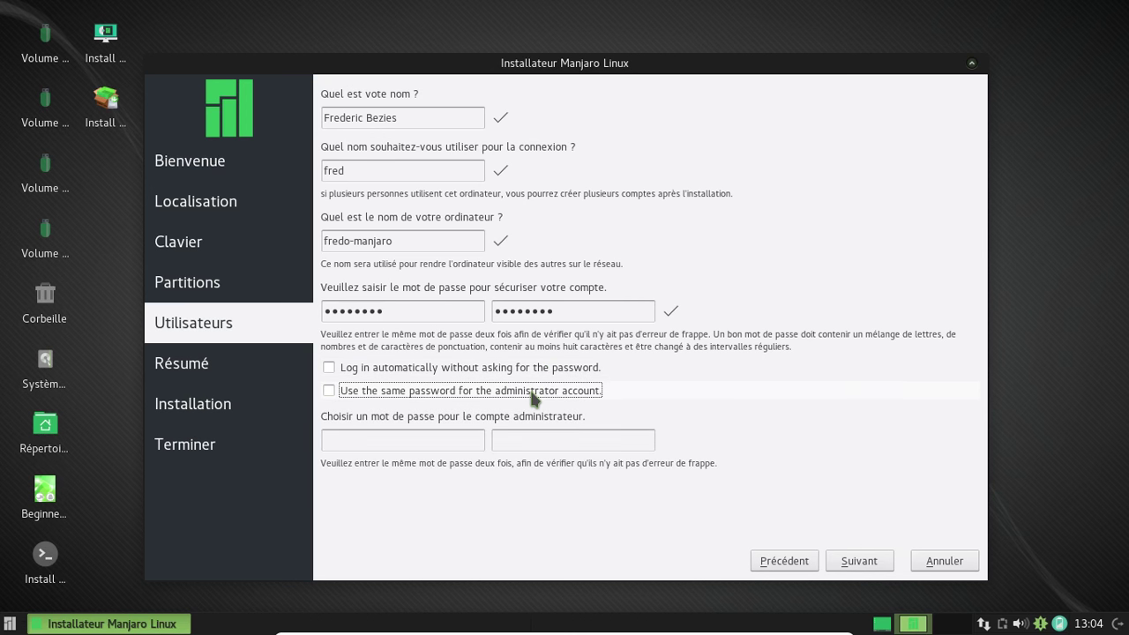
pyautogui.click(532, 393)
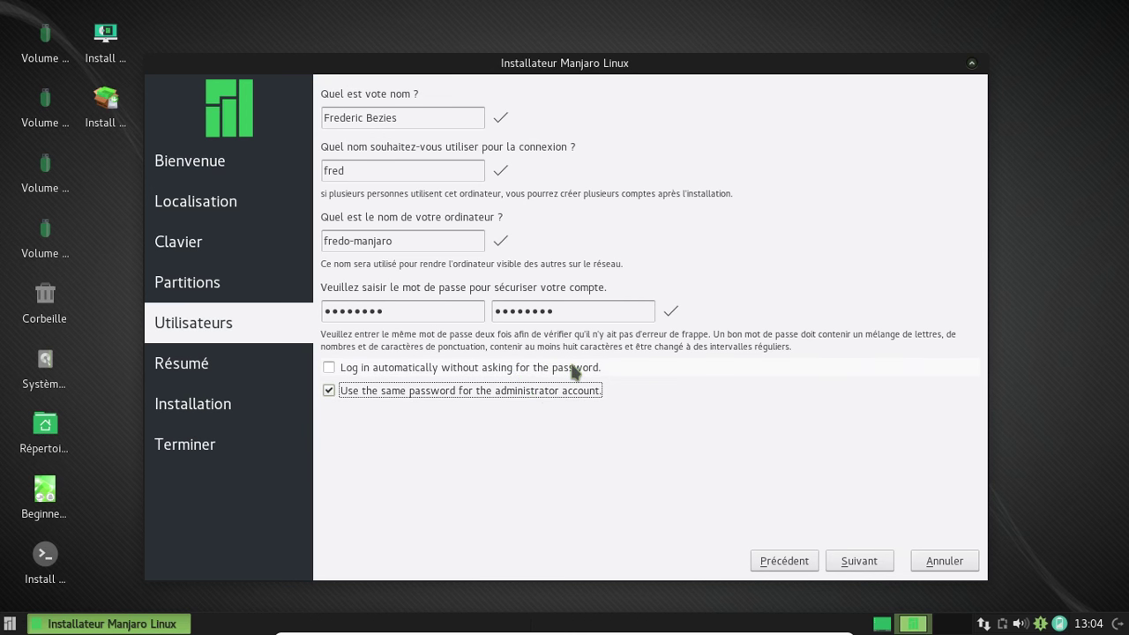
pyautogui.click(859, 562)
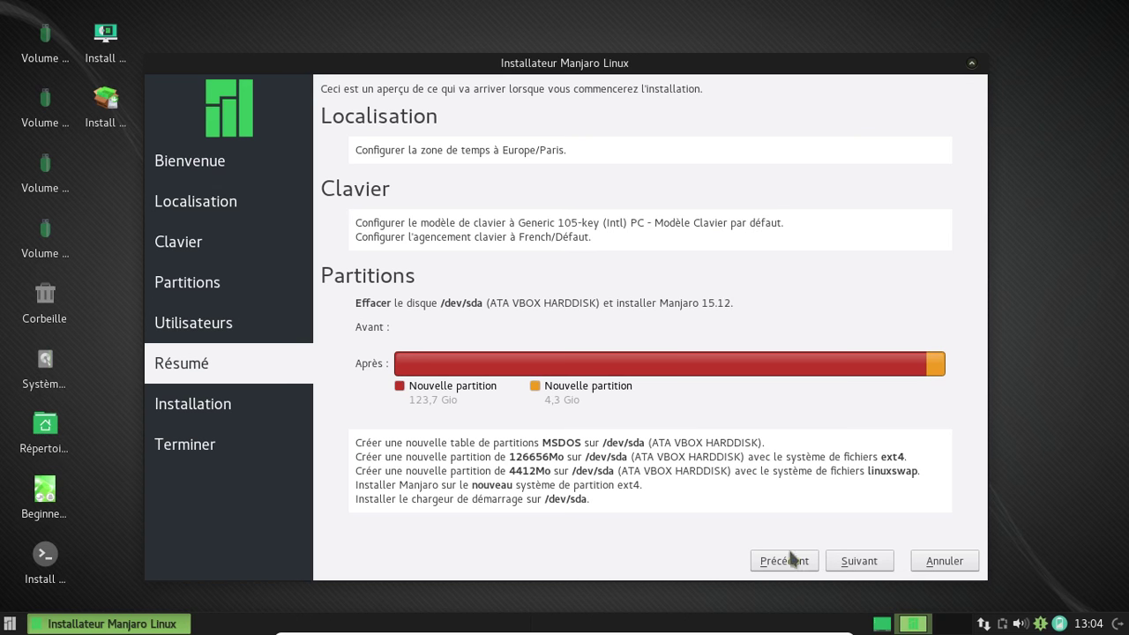
# Step: Start the installation and, at 27%, check the tray's available-updates tooltip
pyautogui.click(845, 569)
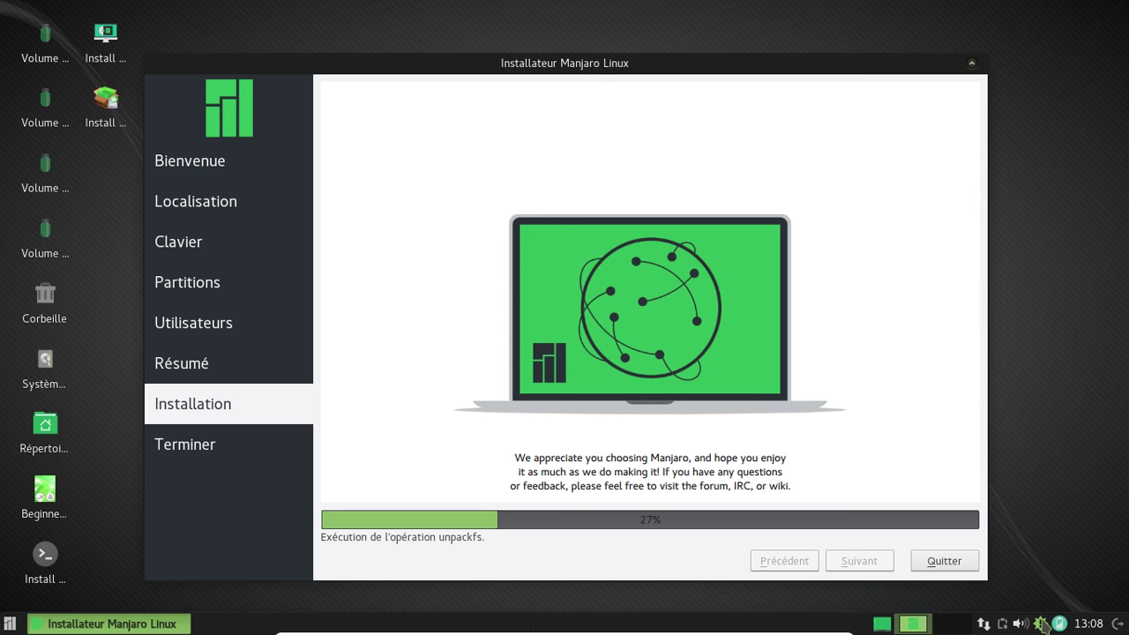
pyautogui.moveTo(1044, 625)
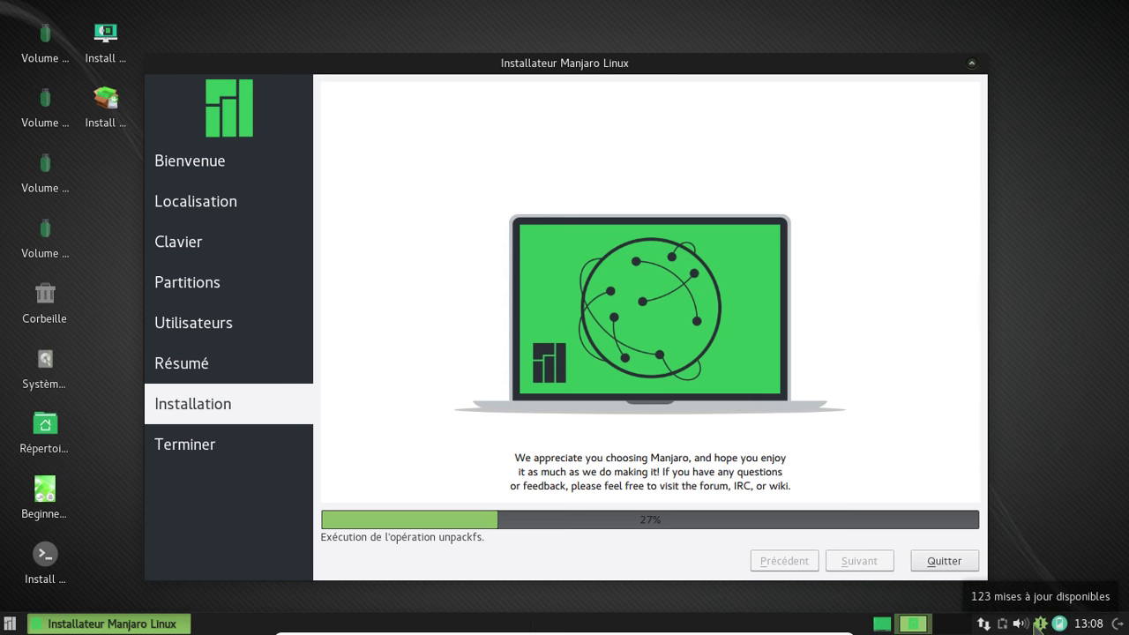
# Step: Open the Pamac package manager from the tray icon and view its À propos version information
pyautogui.rightClick(1039, 625)
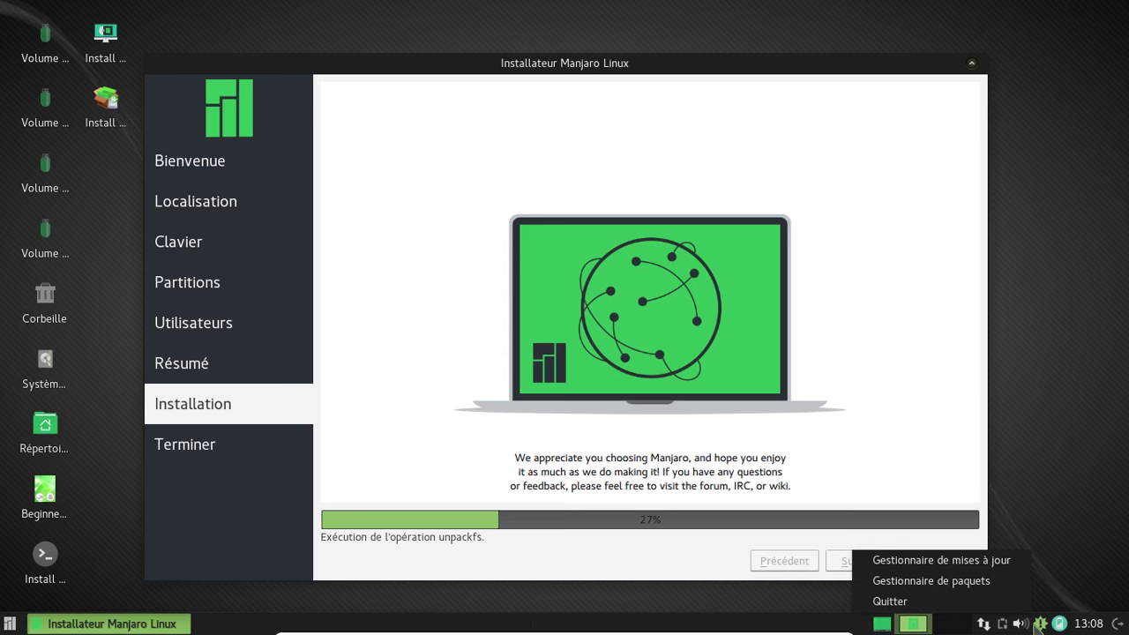
pyautogui.click(992, 582)
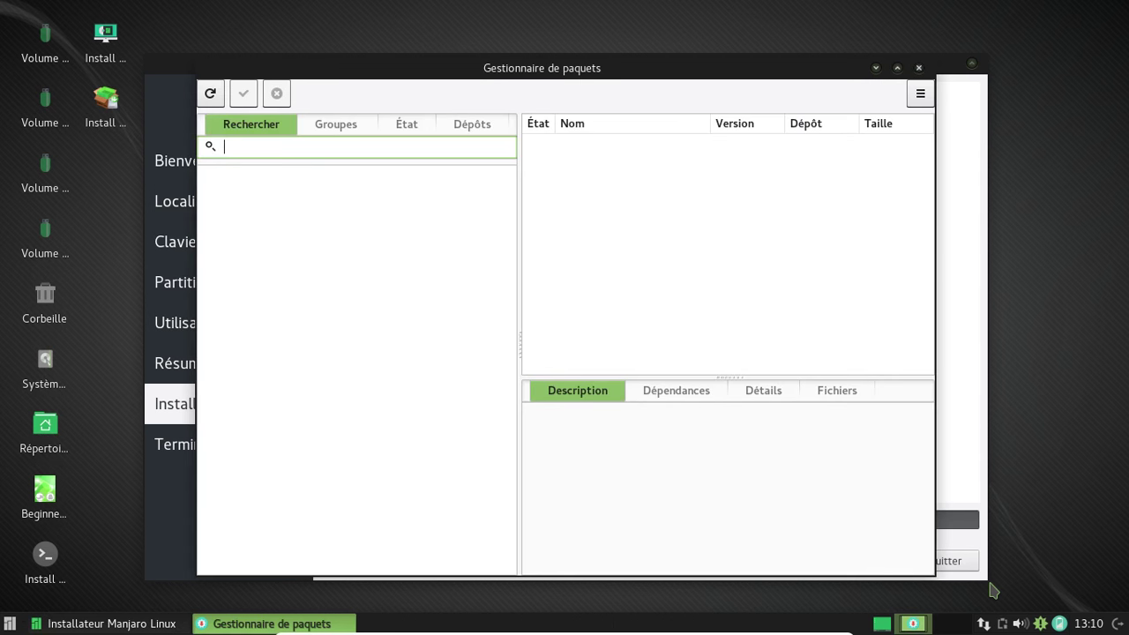
pyautogui.click(918, 97)
pyautogui.click(944, 181)
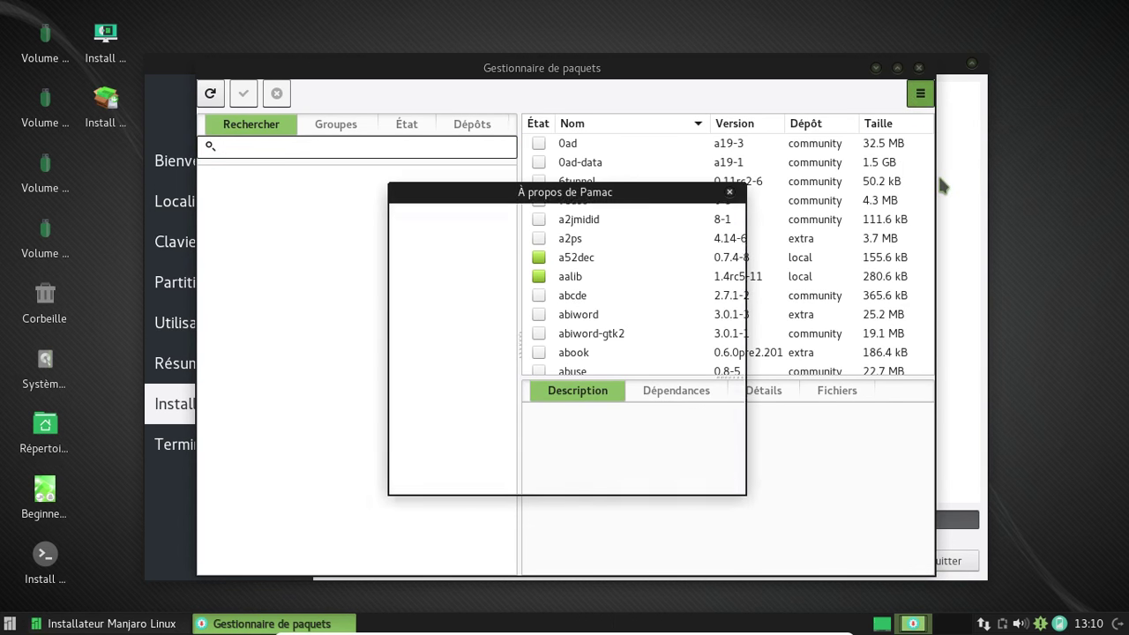
pyautogui.click(730, 192)
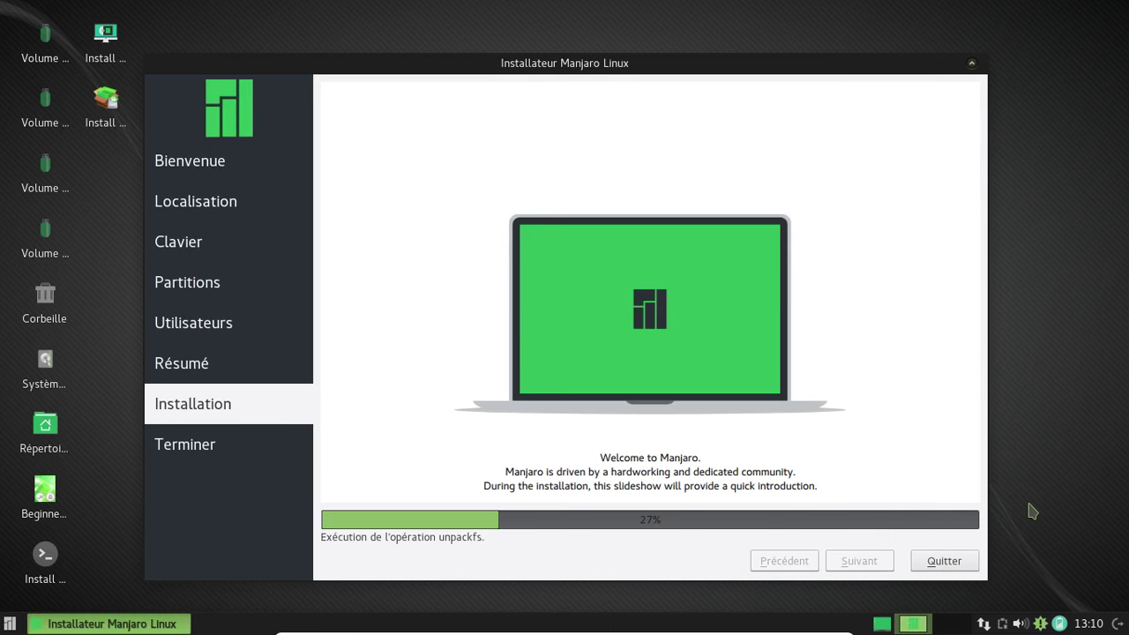
# Step: Open the Pamac update manager and scroll through all 123 available updates to the last package
pyautogui.rightClick(1042, 623)
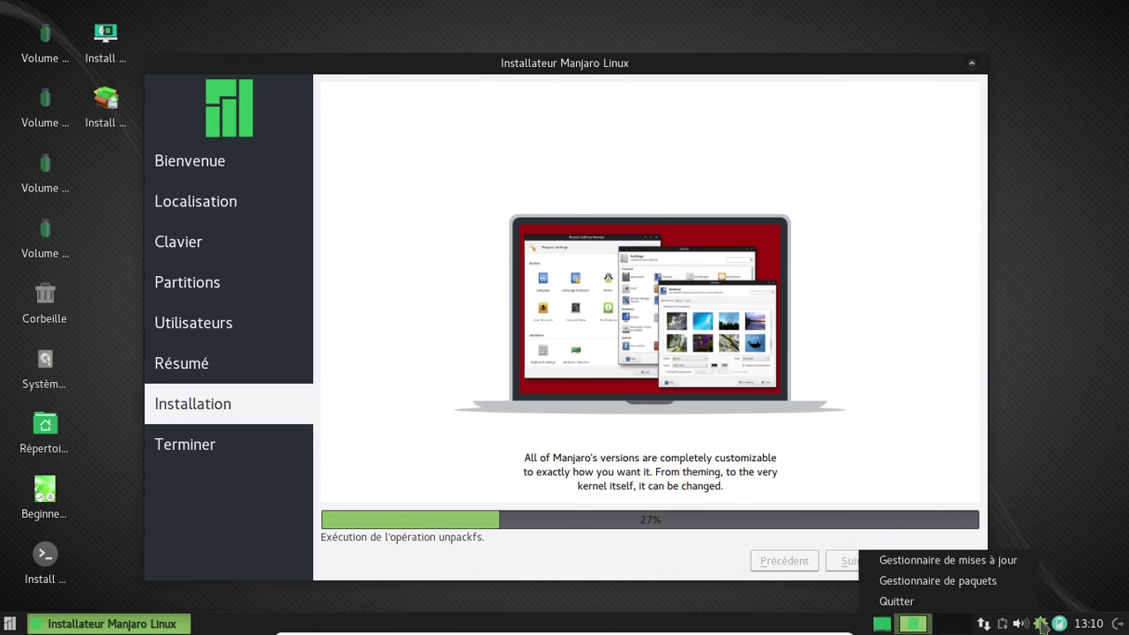
pyautogui.click(986, 566)
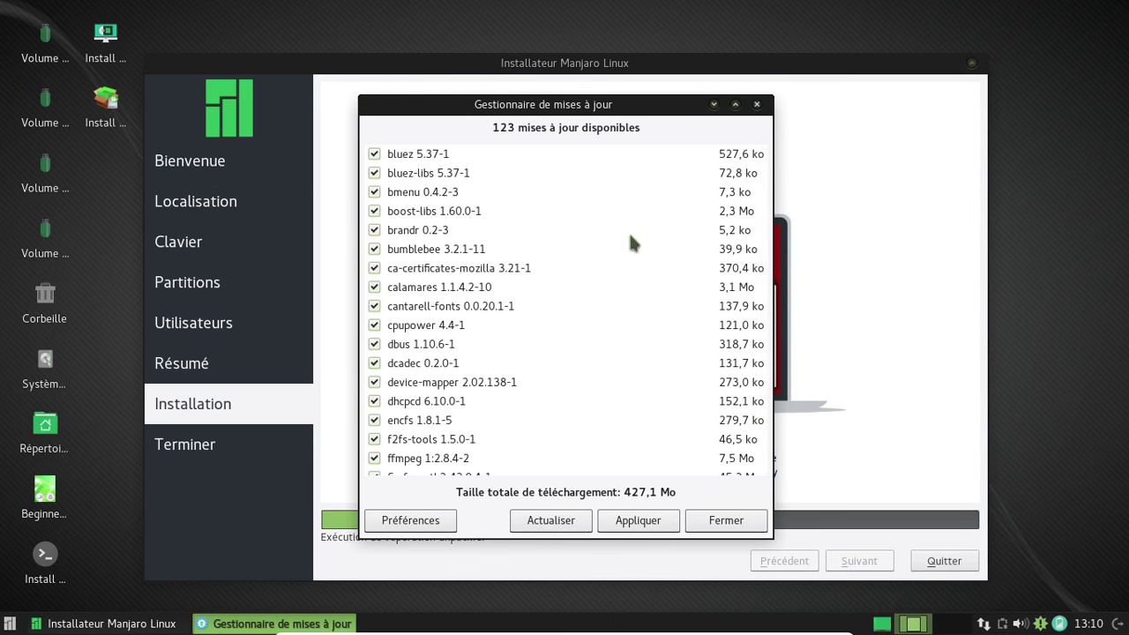
pyautogui.scroll(-2, 631, 236)
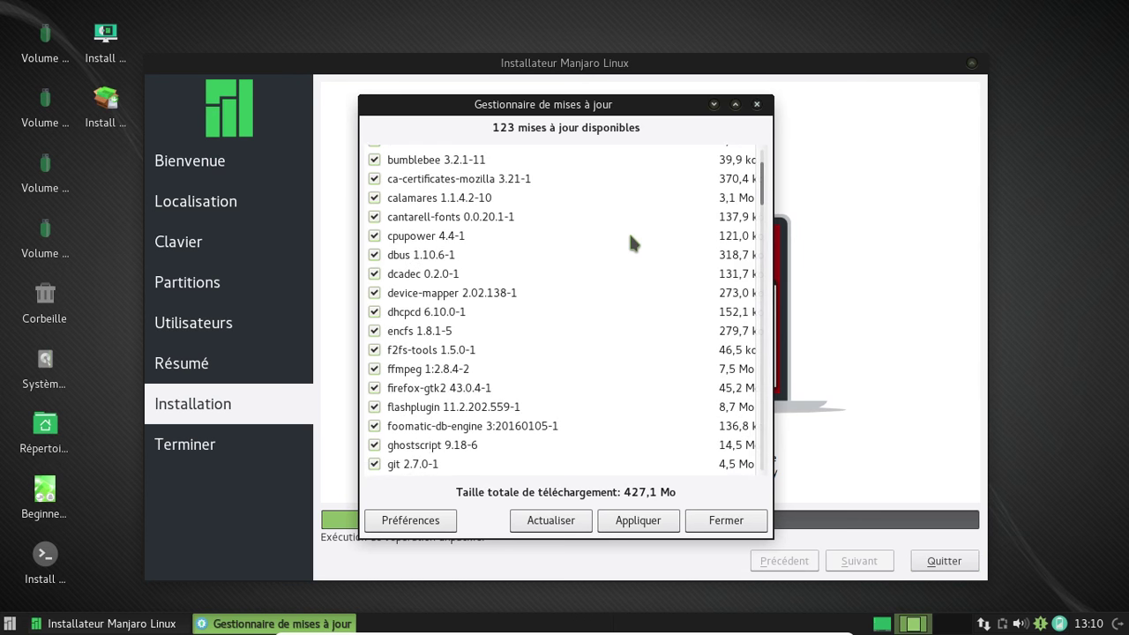
pyautogui.scroll(-2, 631, 237)
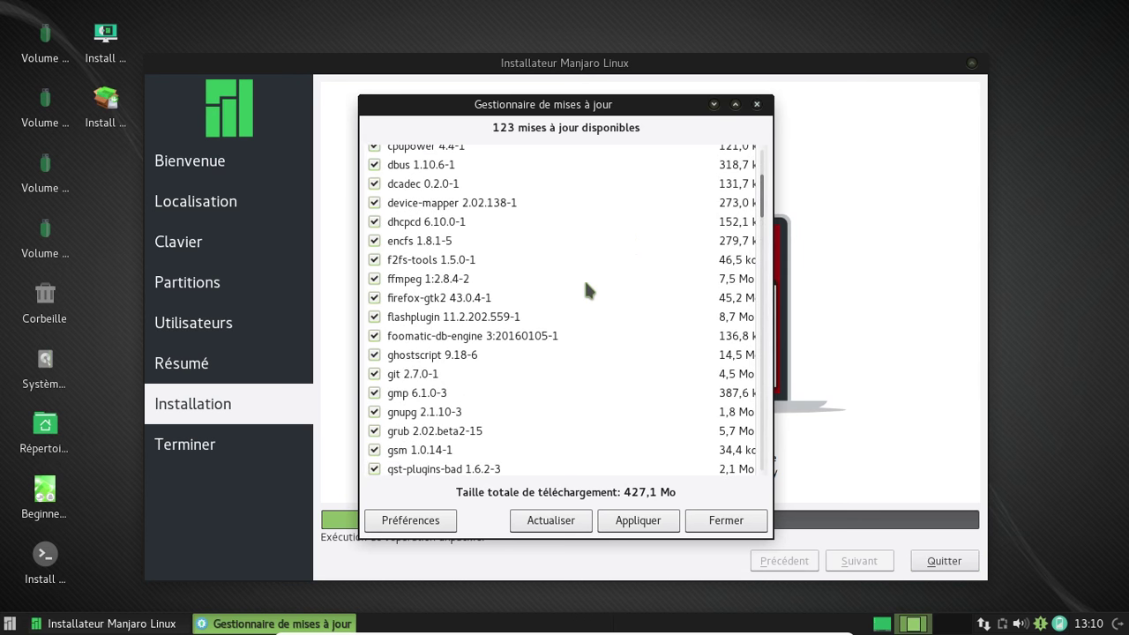
pyautogui.scroll(-2, 584, 279)
pyautogui.scroll(-4, 584, 279)
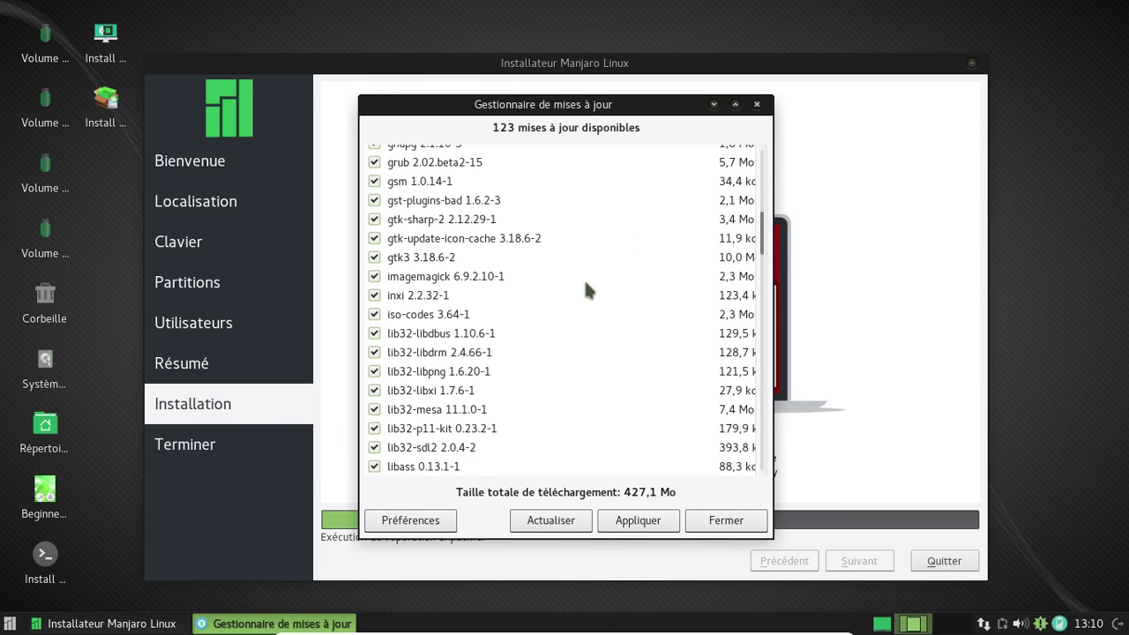
pyautogui.scroll(-5, 584, 279)
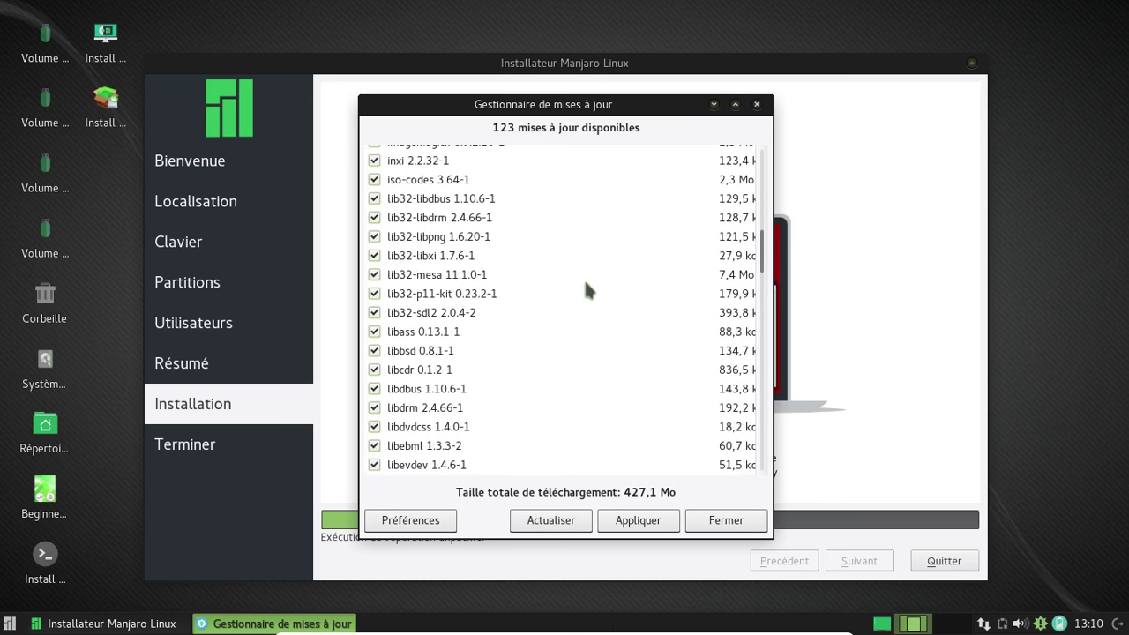
pyautogui.scroll(-8, 585, 283)
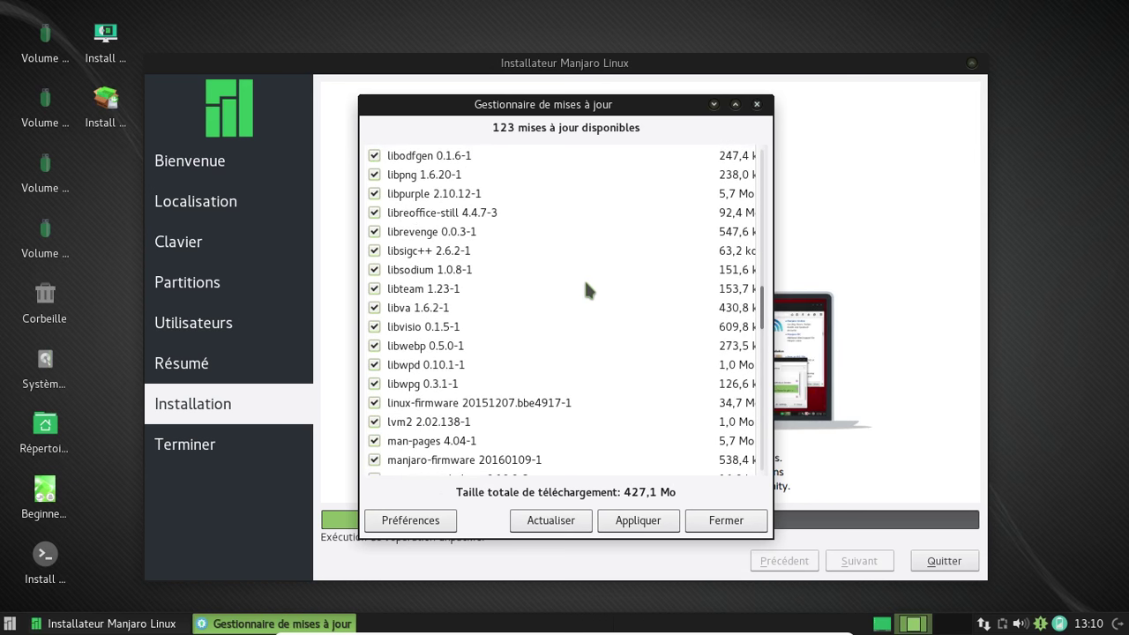
pyautogui.scroll(-3, 585, 279)
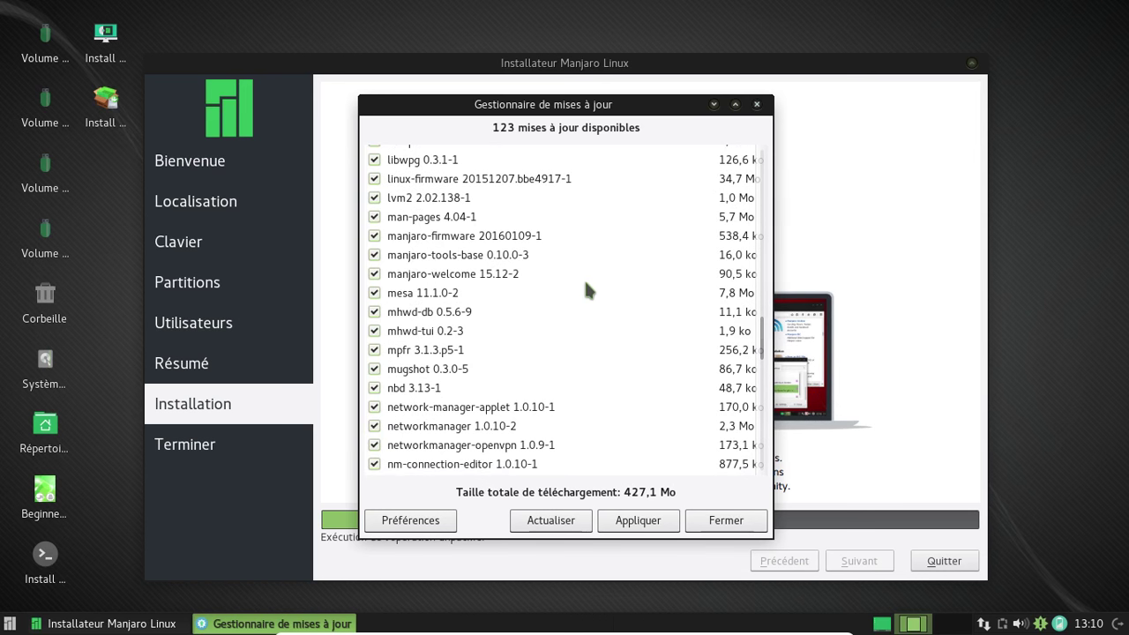
pyautogui.scroll(2, 584, 278)
pyautogui.scroll(-3, 584, 278)
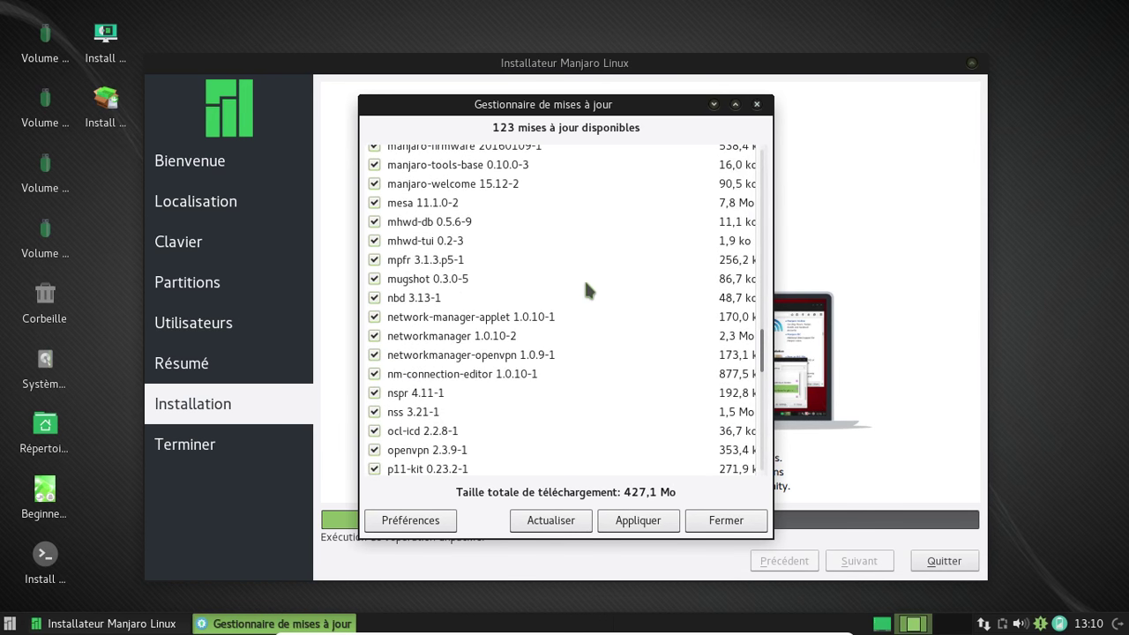
pyautogui.scroll(-2, 584, 279)
pyautogui.scroll(-2, 584, 279)
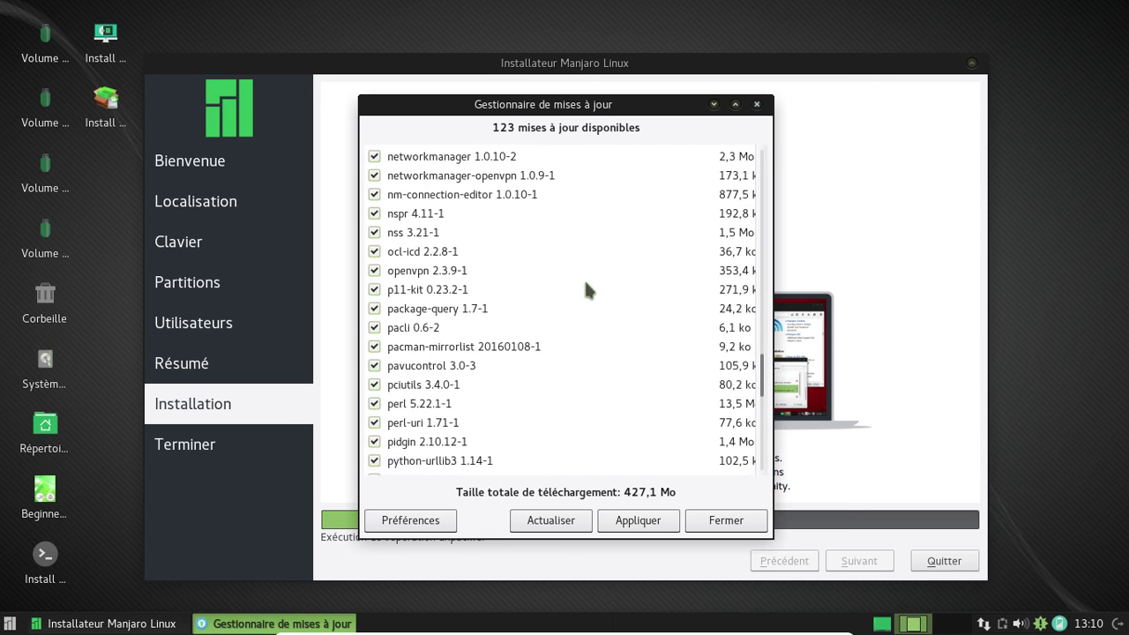
pyautogui.scroll(-10, 584, 279)
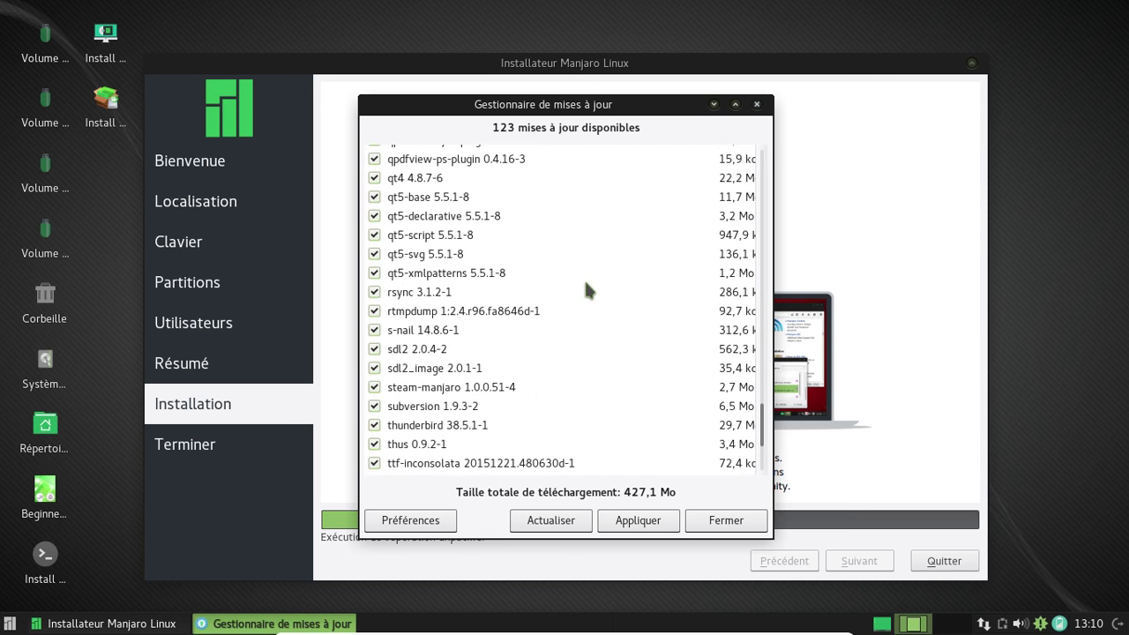
# Step: Close the Pamac update list with Fermer, leaving the installer unpacking at 27%
pyautogui.click(717, 523)
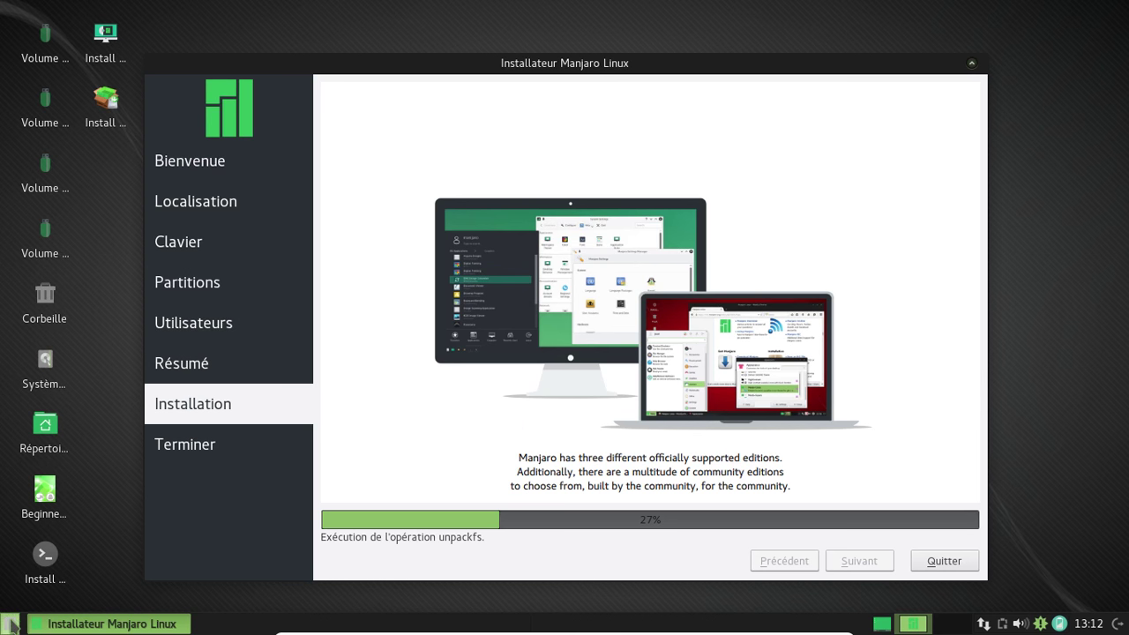
# Step: Launch Gestionnaire de paramètres from the Whisker menu's Paramètres category
pyautogui.click(11, 624)
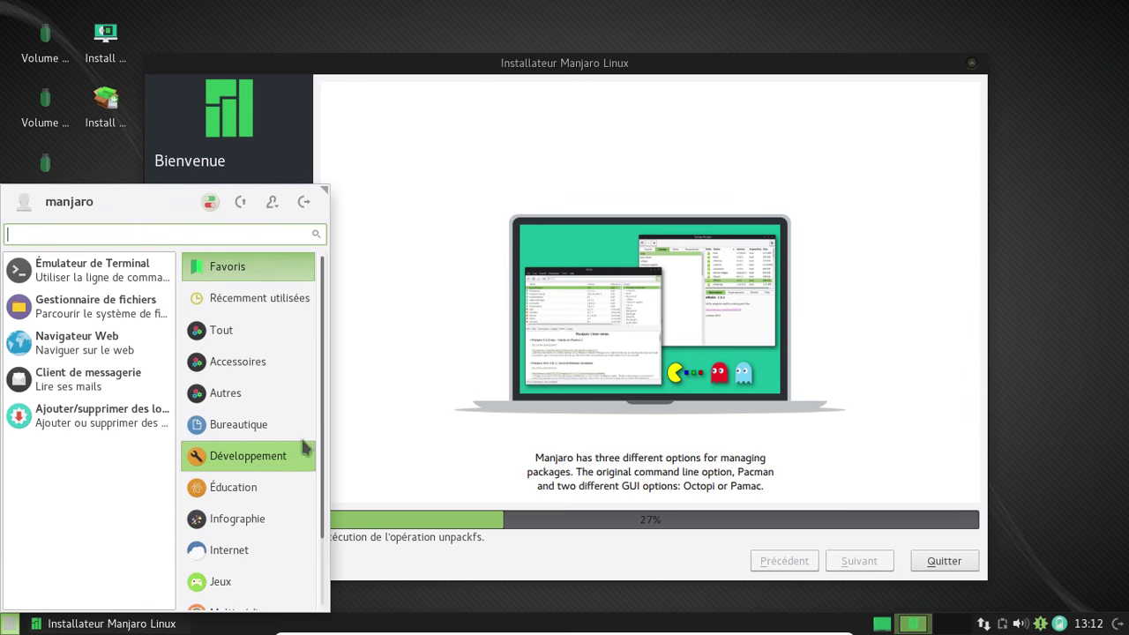
pyautogui.scroll(-2, 303, 446)
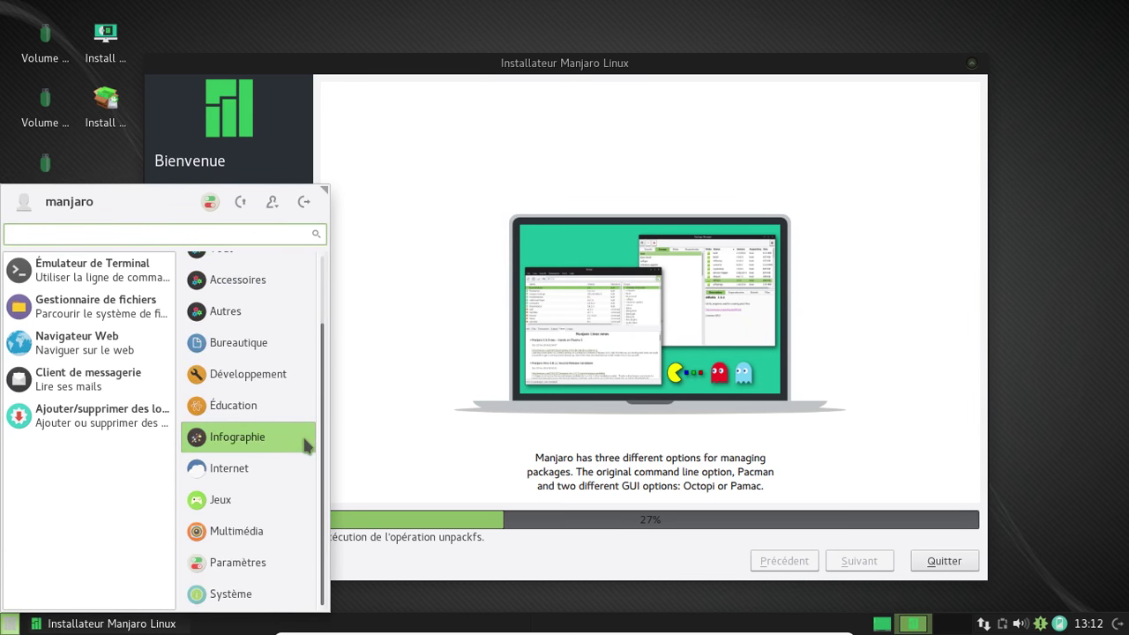
pyautogui.click(261, 562)
pyautogui.scroll(-8, 122, 355)
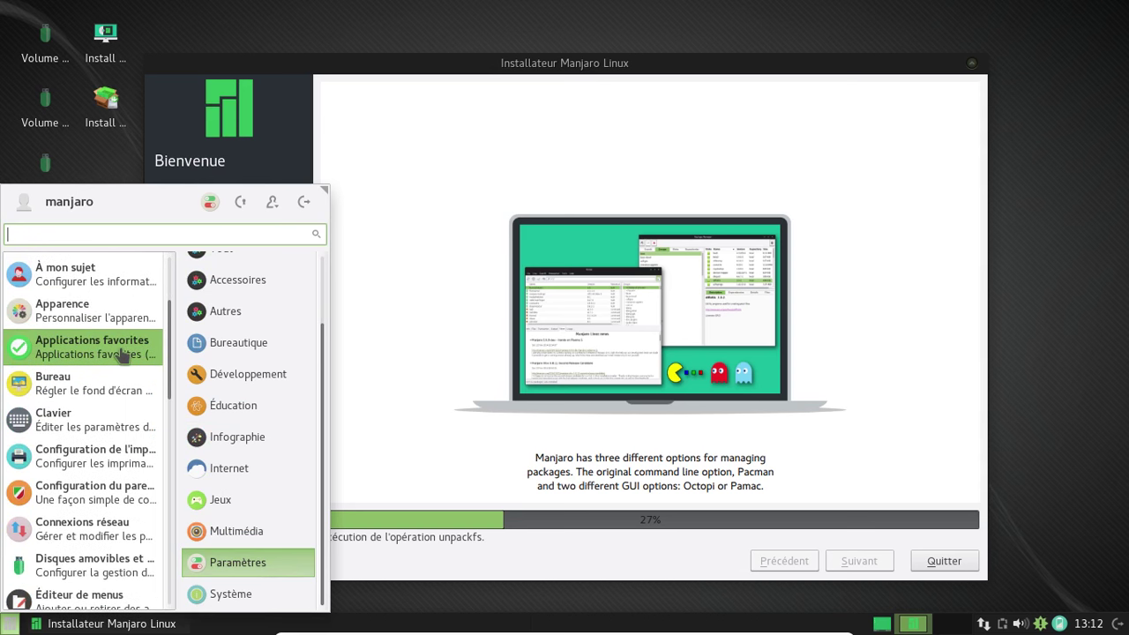
pyautogui.scroll(-3, 122, 355)
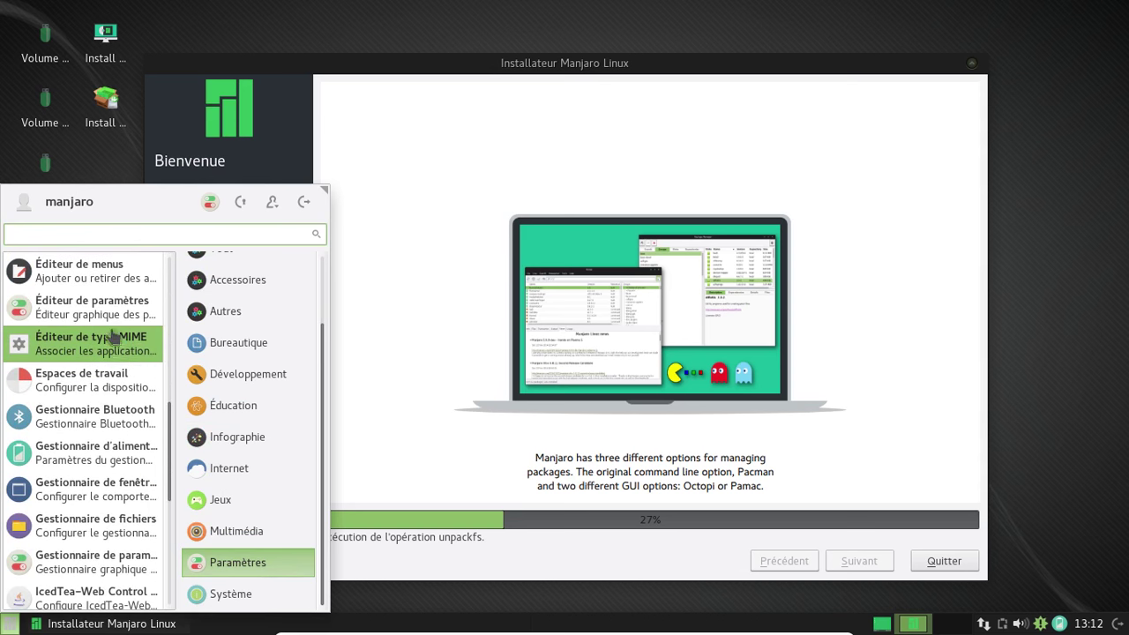
pyautogui.click(121, 562)
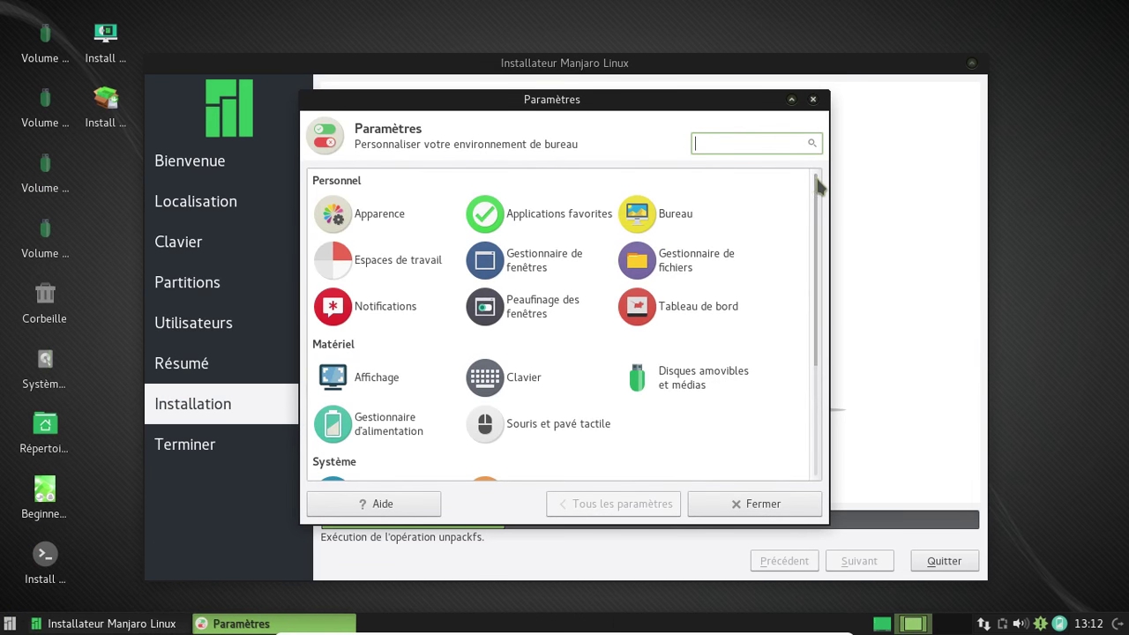
# Step: Launch Manjaro Gestionnaire de paramètres from the Système section, bringing up its password prompt
pyautogui.moveTo(819, 187); pyautogui.dragTo(821, 410)
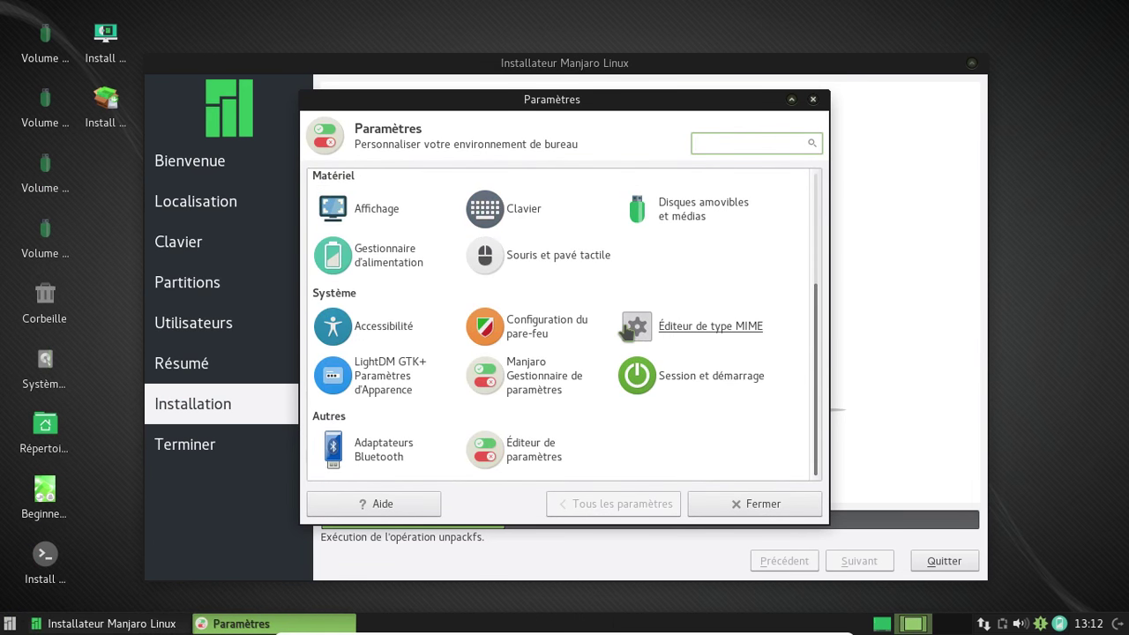
pyautogui.click(545, 383)
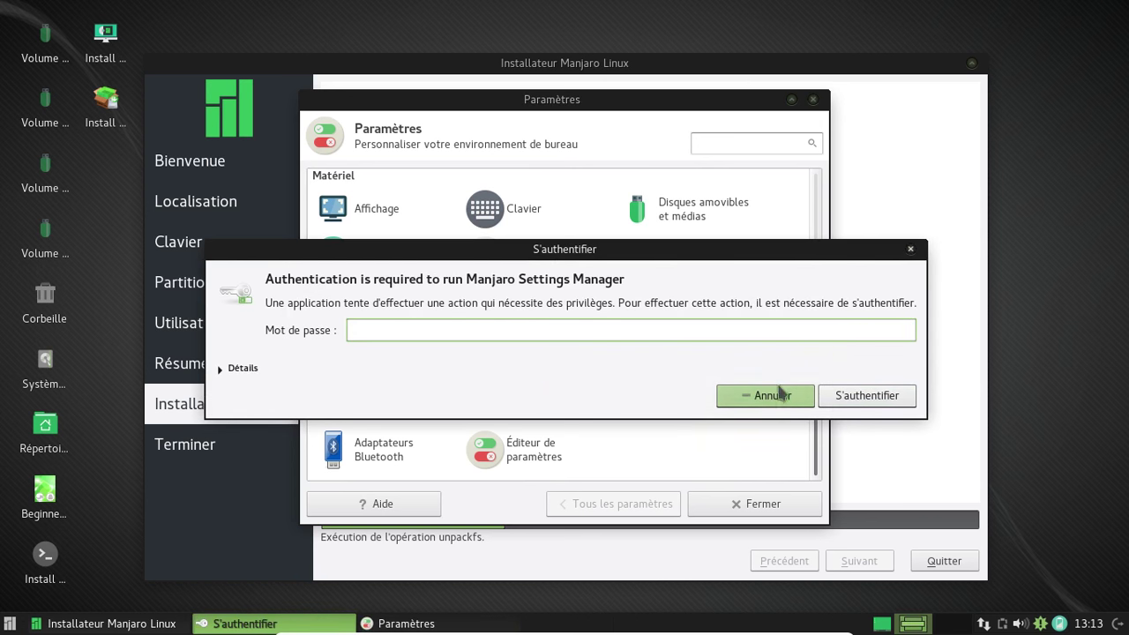
# Step: Cancel the password request, relaunch Manjaro Settings Manager and submit the administrator password
pyautogui.click(778, 389)
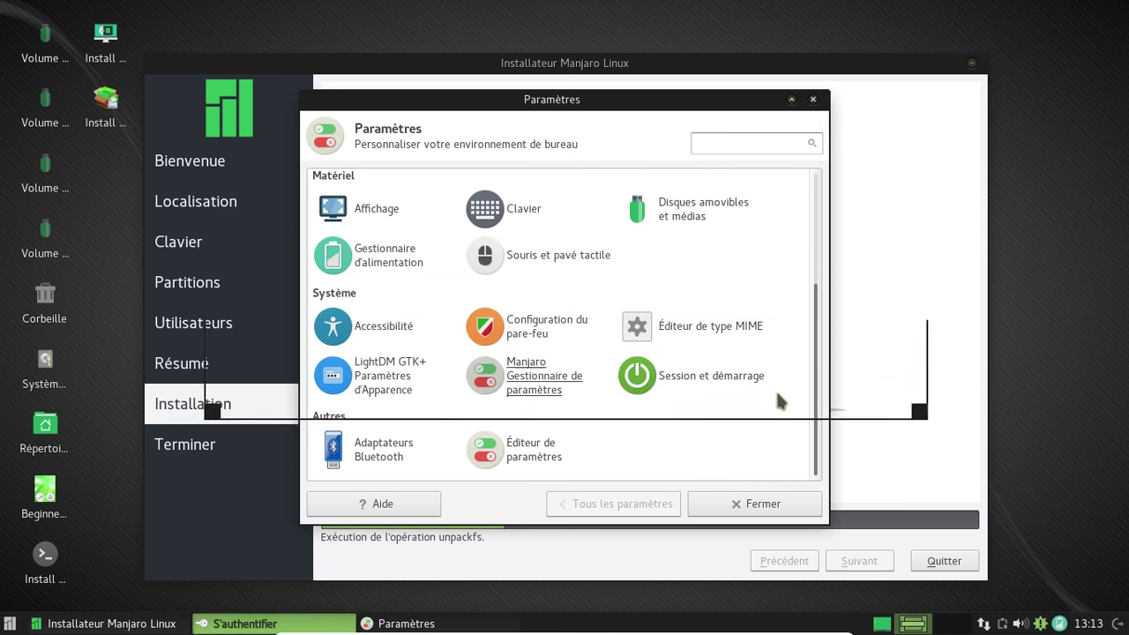
pyautogui.click(565, 378)
pyautogui.write('••')
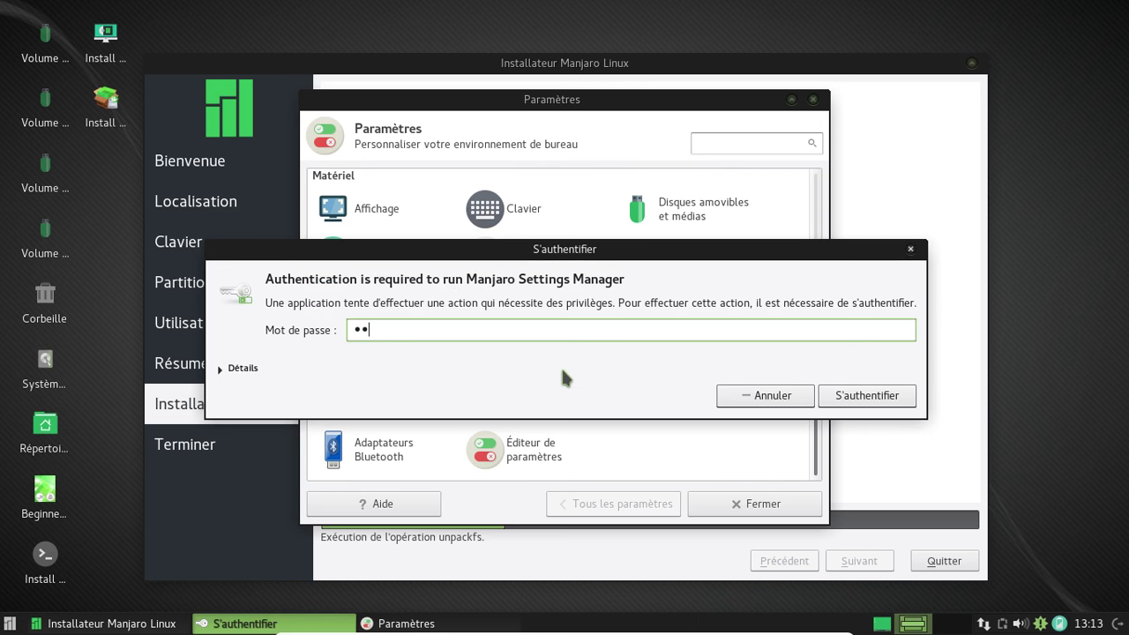
pyautogui.write('••')
pyautogui.press('BackSpace')
pyautogui.press('BackSpace')
pyautogui.press('BackSpace')
pyautogui.press('BackSpace')
pyautogui.write('••••••••')
pyautogui.press('Return')
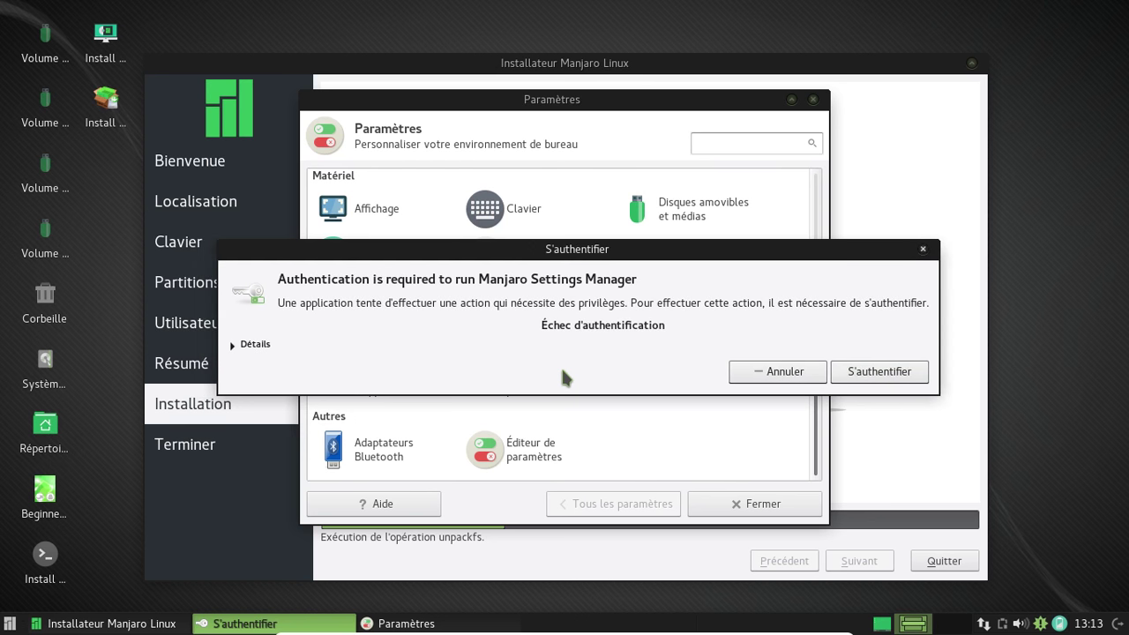
# Step: Re-enter the administrator password in the authentication prompt and submit it again
pyautogui.write('•••••••••')
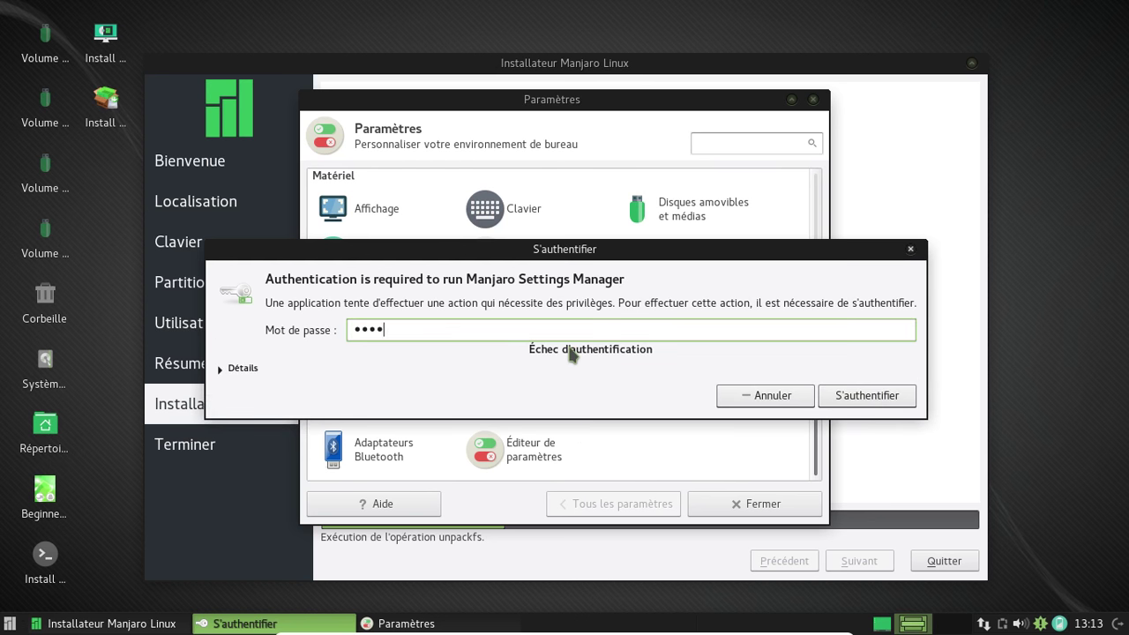
pyautogui.press('Return')
pyautogui.write('••••••')
pyautogui.press('Return')
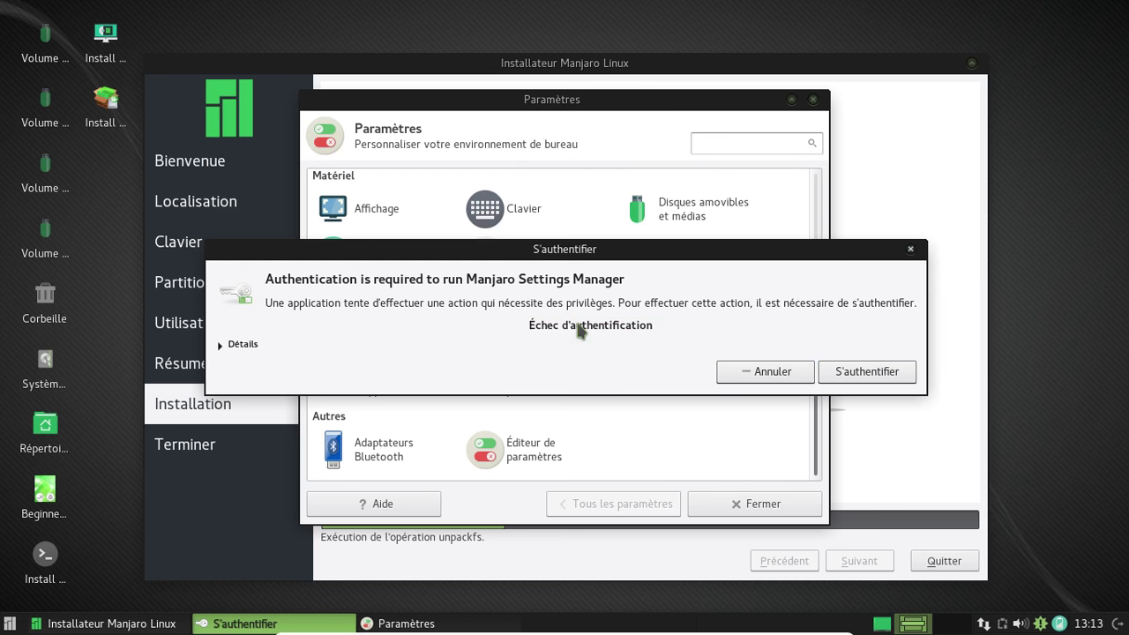
pyautogui.click(847, 369)
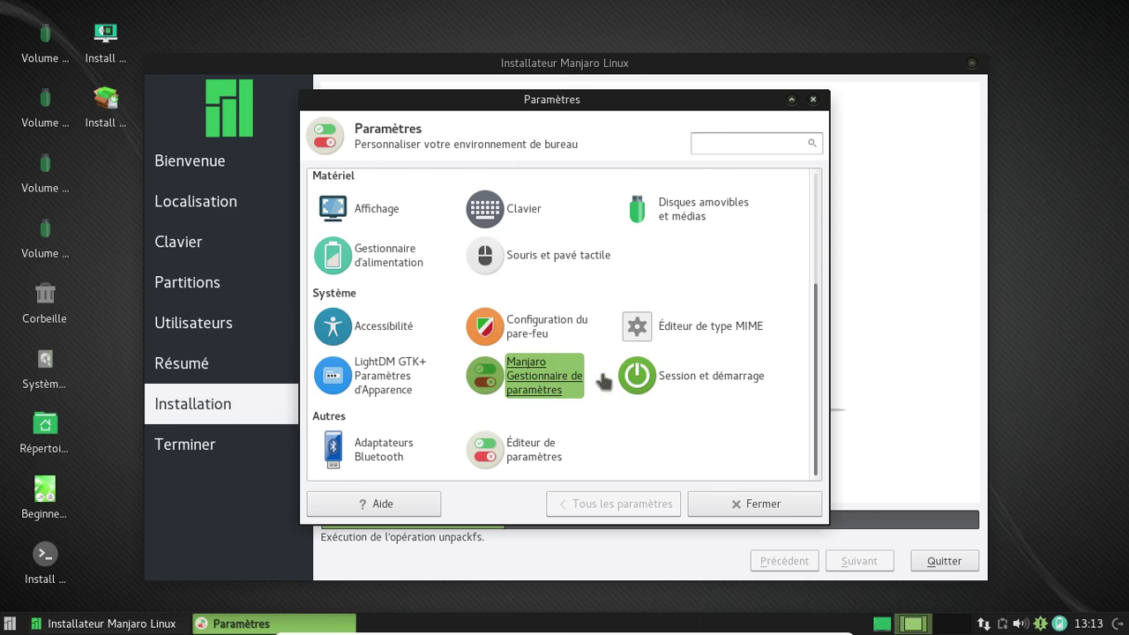
# Step: Launch Manjaro Gestionnaire de paramètres again and authenticate with the administrator password
pyautogui.click(542, 385)
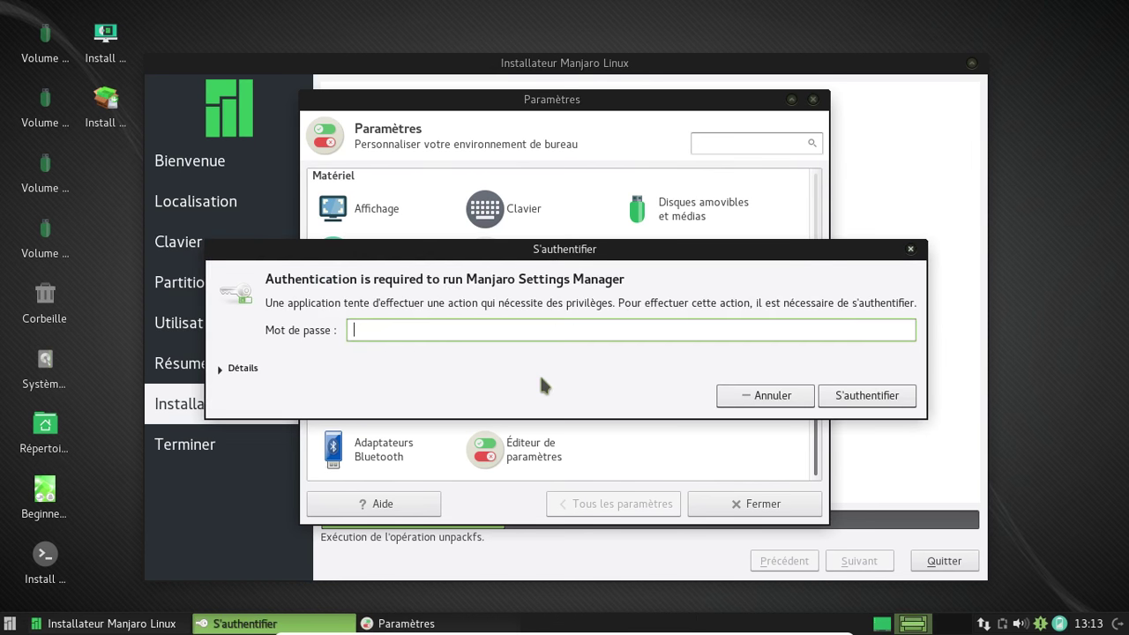
pyautogui.write('man')
pyautogui.press('Return')
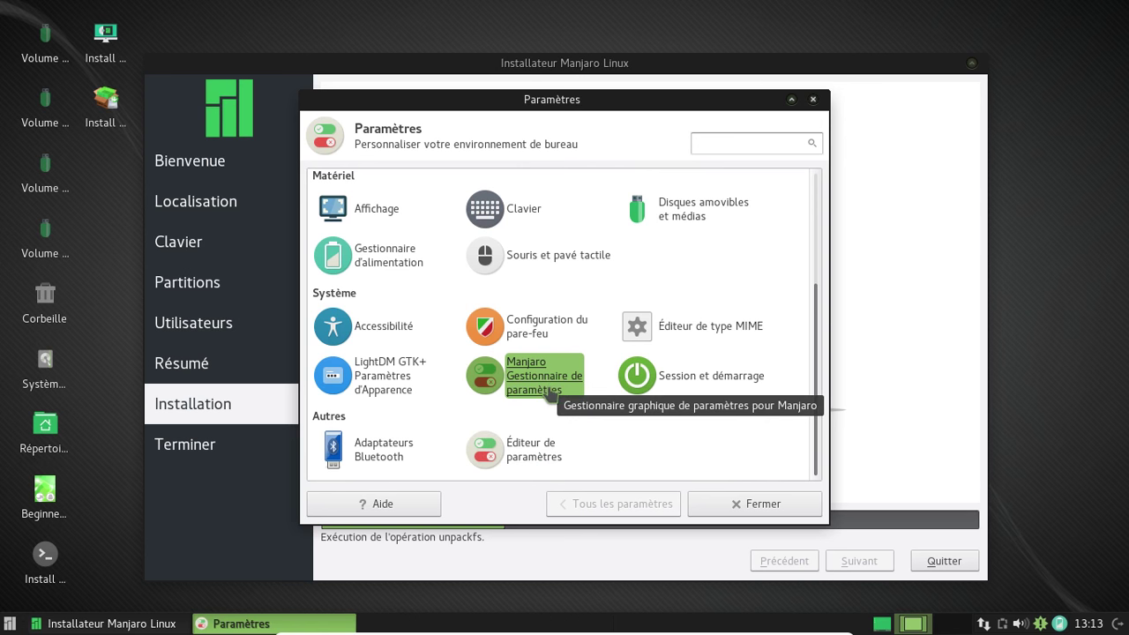
pyautogui.click(547, 392)
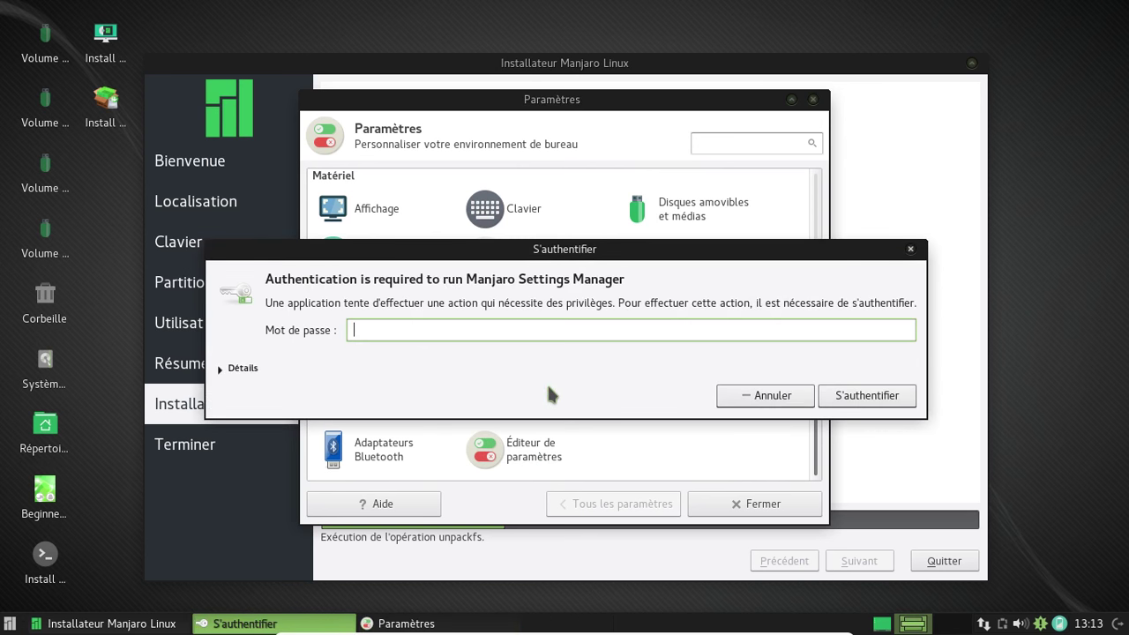
pyautogui.press('Return')
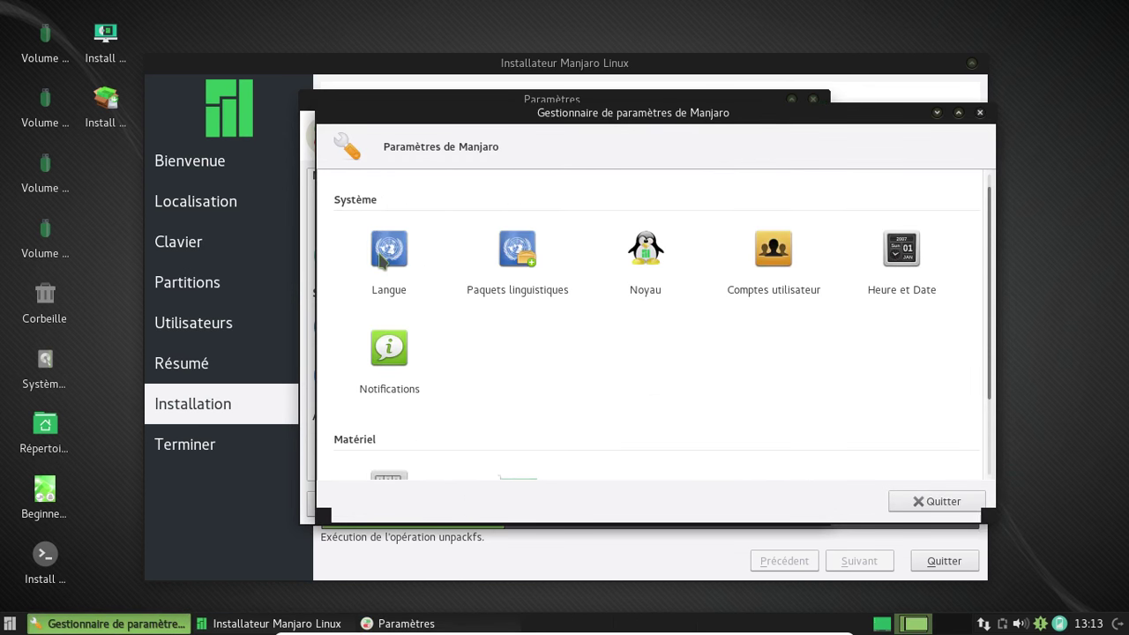
# Step: Review the available and installed tabs of Paquets linguistiques, then return to all settings
pyautogui.click(525, 257)
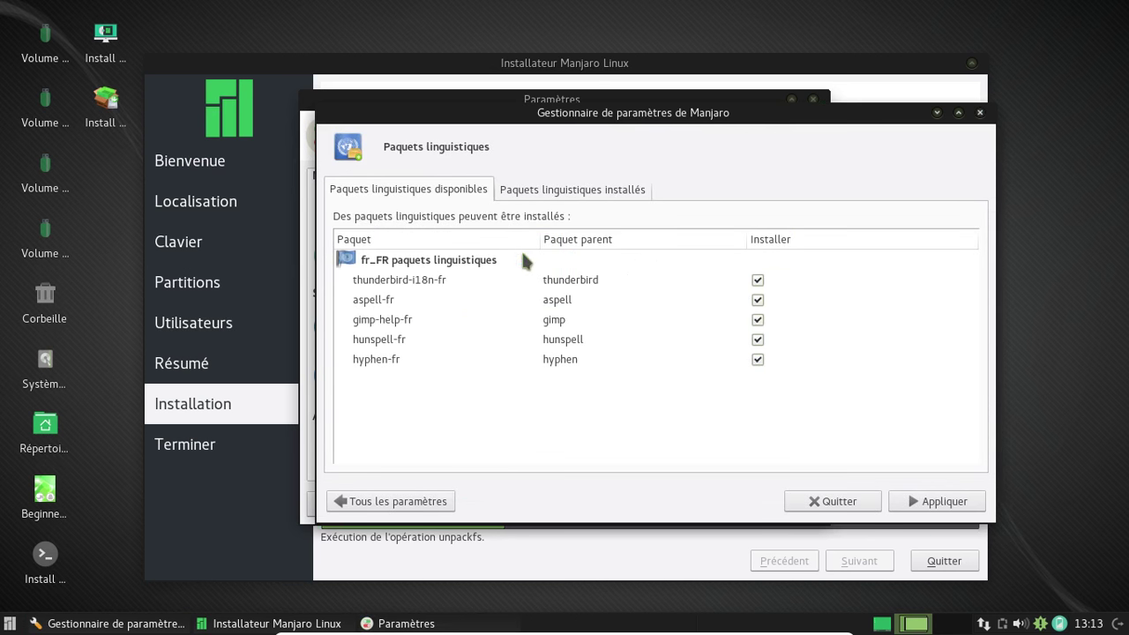
pyautogui.click(554, 193)
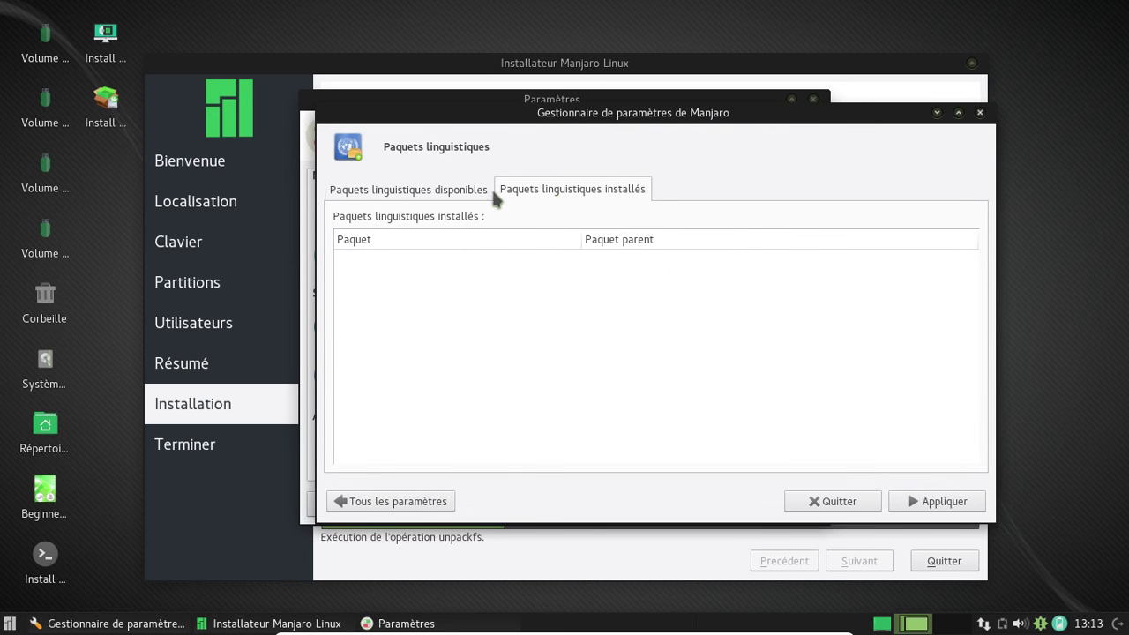
pyautogui.click(438, 193)
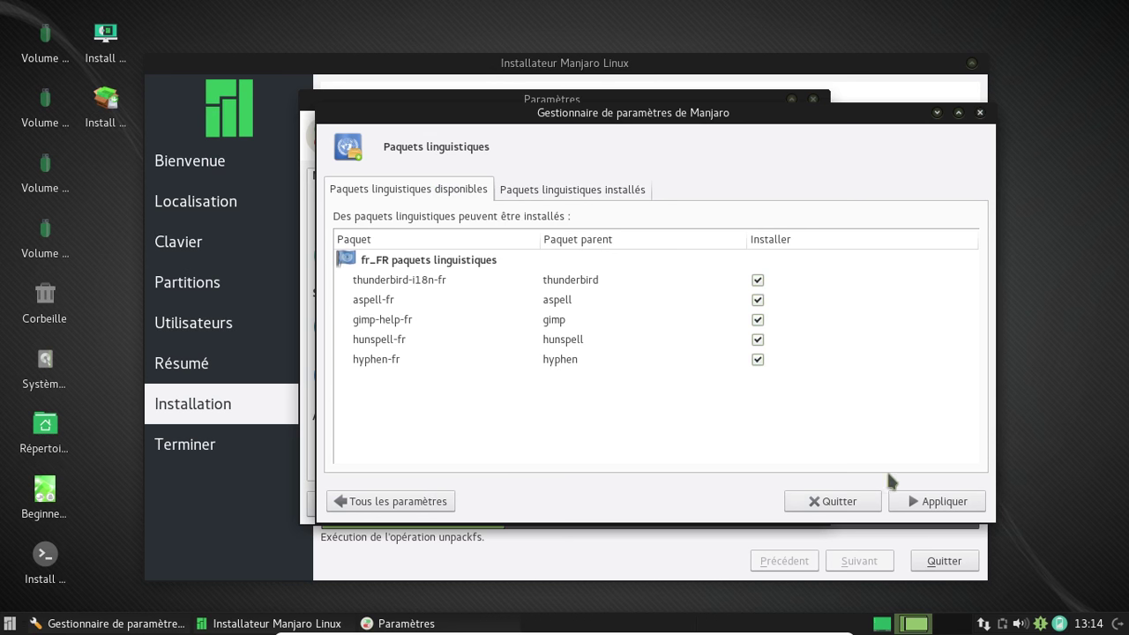
pyautogui.click(980, 113)
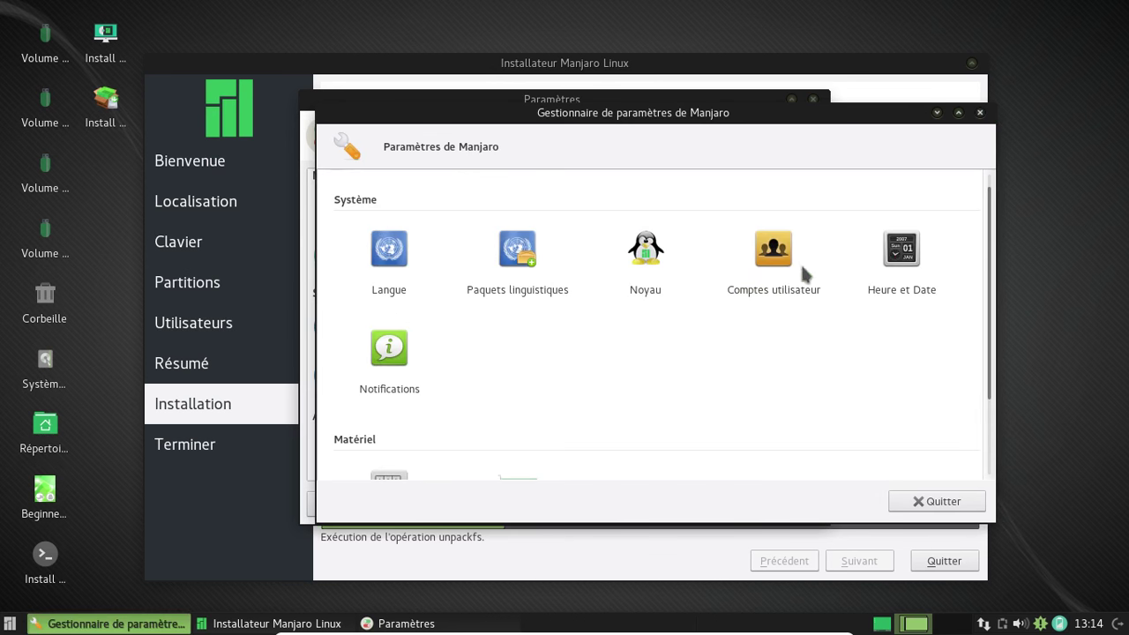
# Step: Open the Noyau page and scroll through the list of Linux kernels
pyautogui.click(636, 259)
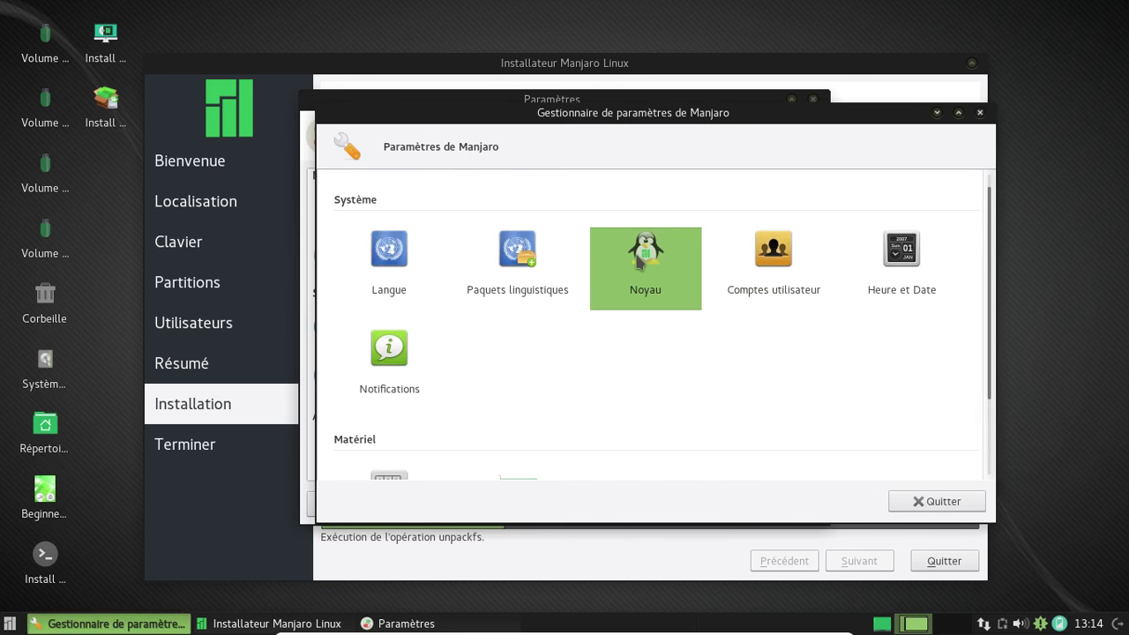
pyautogui.doubleClick(640, 262)
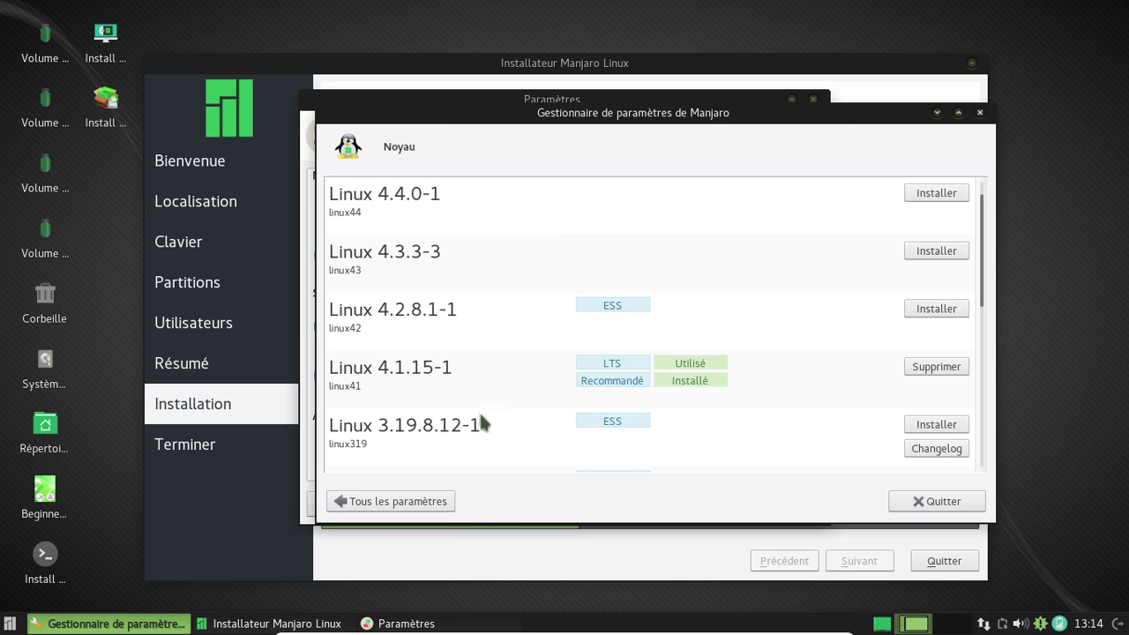
pyautogui.scroll(-3, 481, 413)
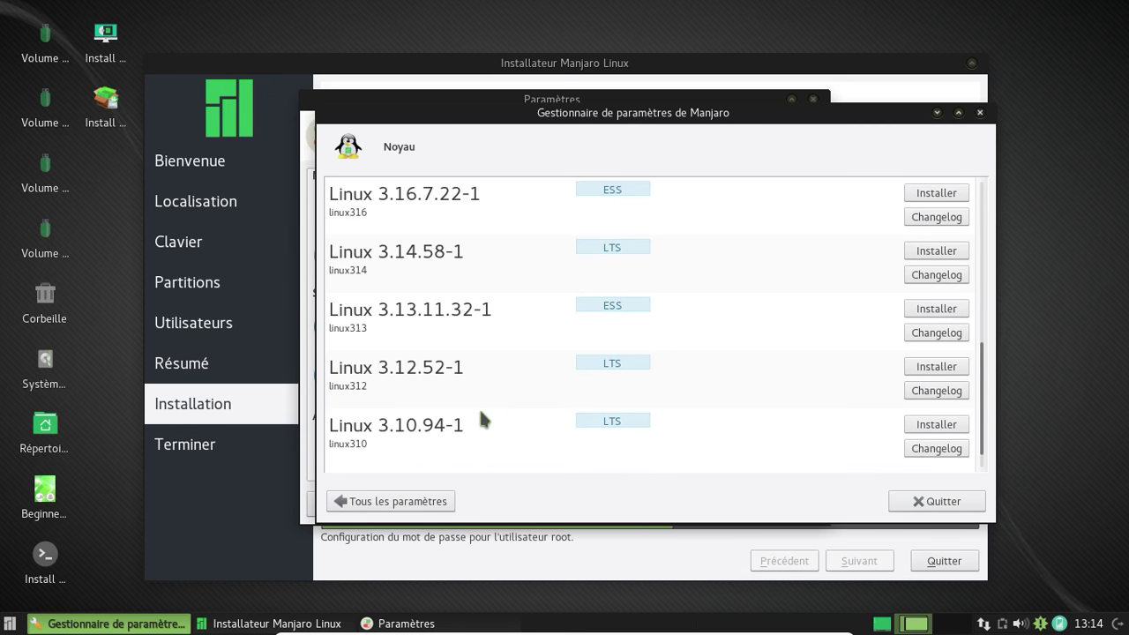
pyautogui.scroll(3, 481, 412)
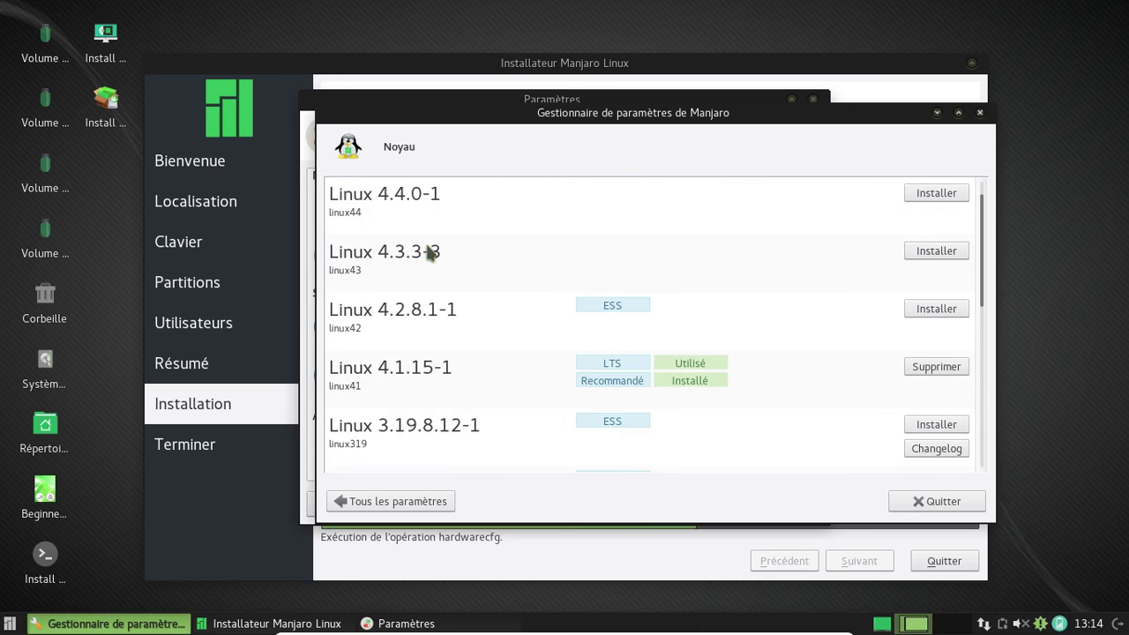
# Step: Close Manjaro Settings Manager, then relaunch it with the administrator password
pyautogui.click(978, 114)
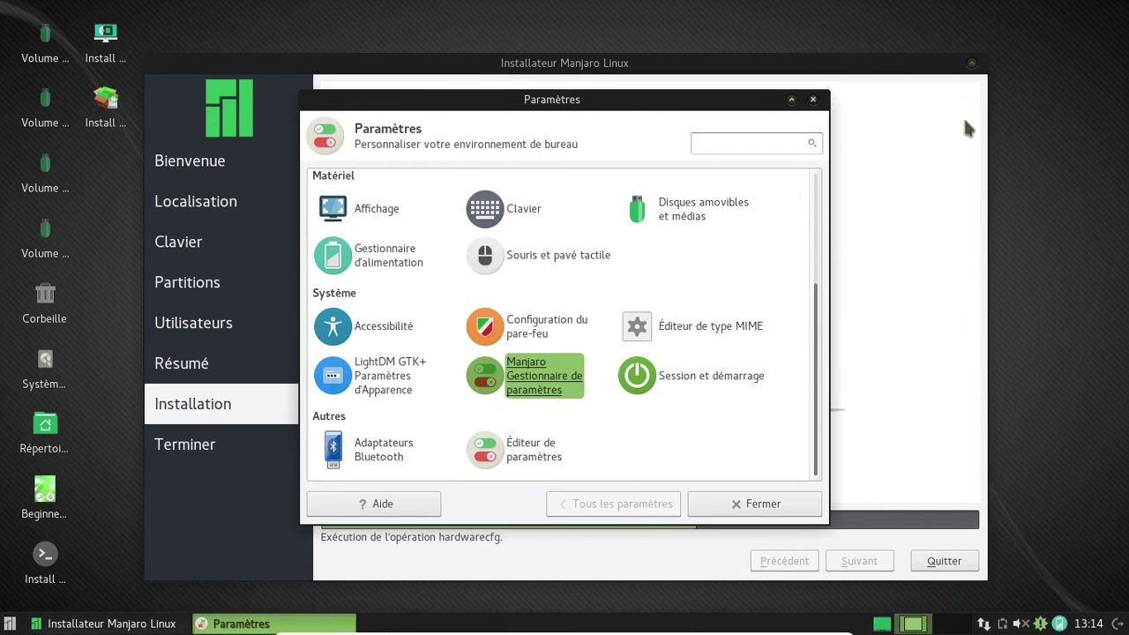
pyautogui.click(552, 373)
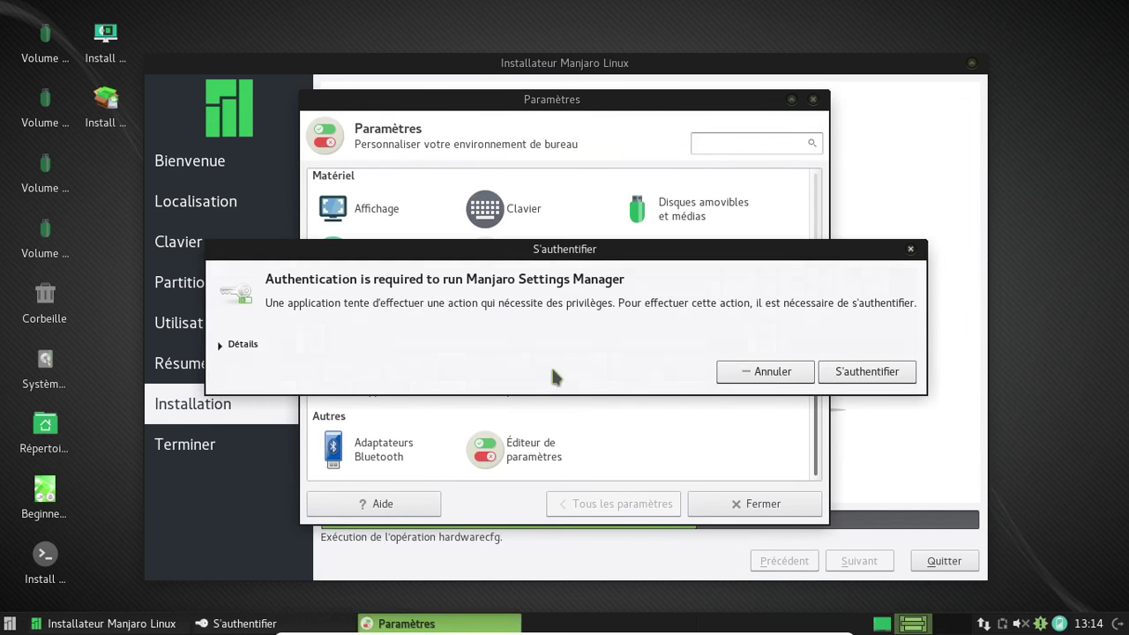
pyautogui.write('********')
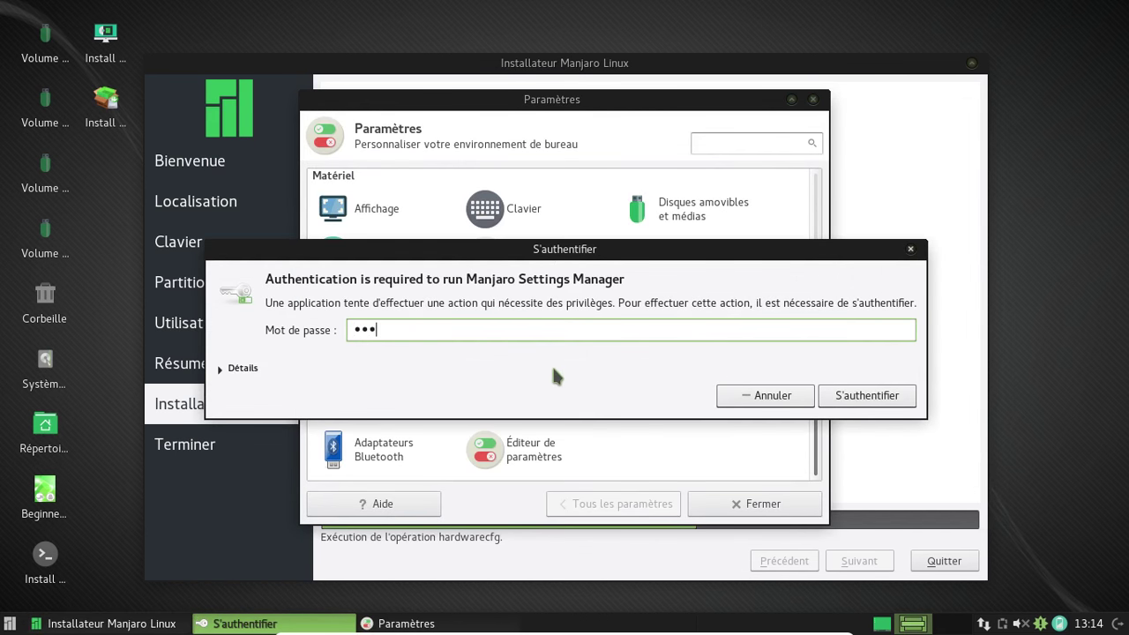
pyautogui.press('Return')
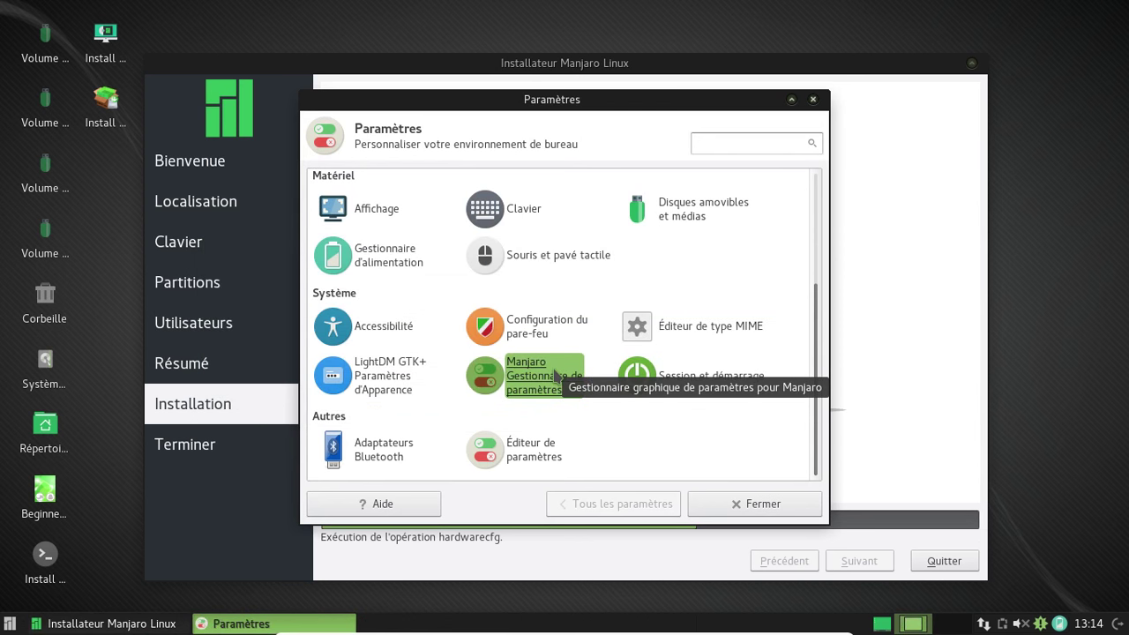
# Step: Reopen Manjaro Settings Manager, then close it and the Paramètres window
pyautogui.click(760, 65)
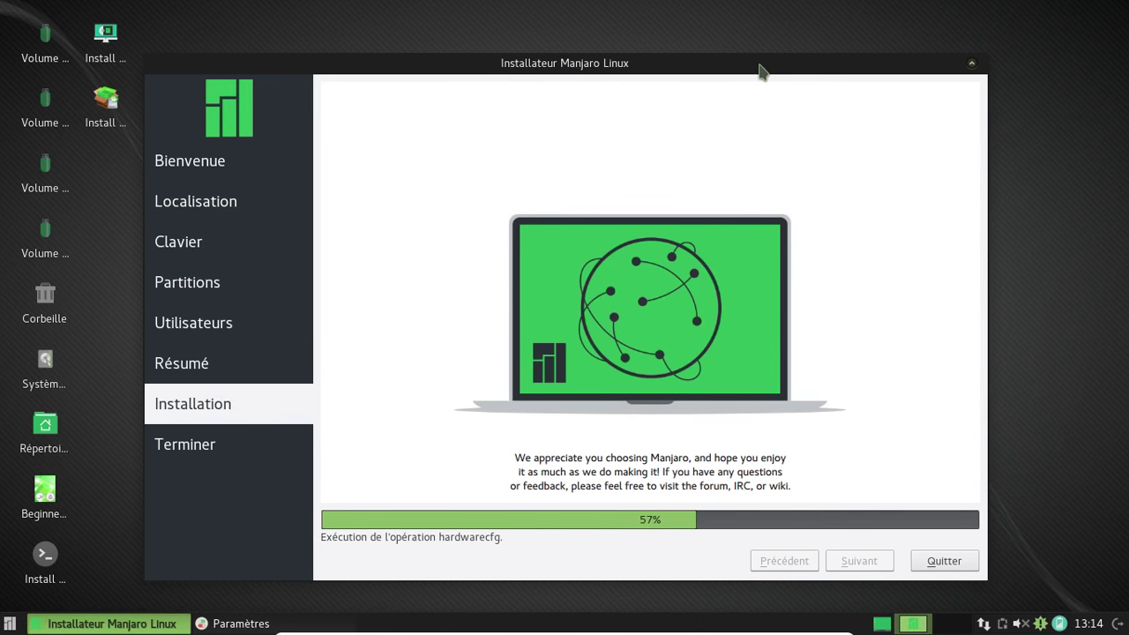
pyautogui.click(249, 624)
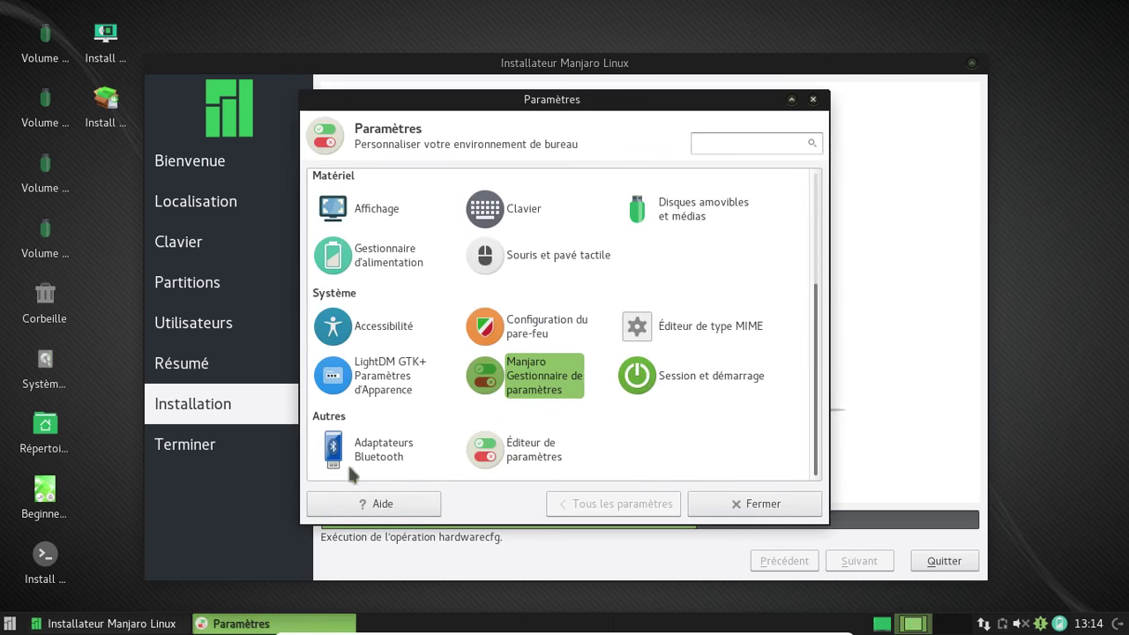
pyautogui.click(535, 378)
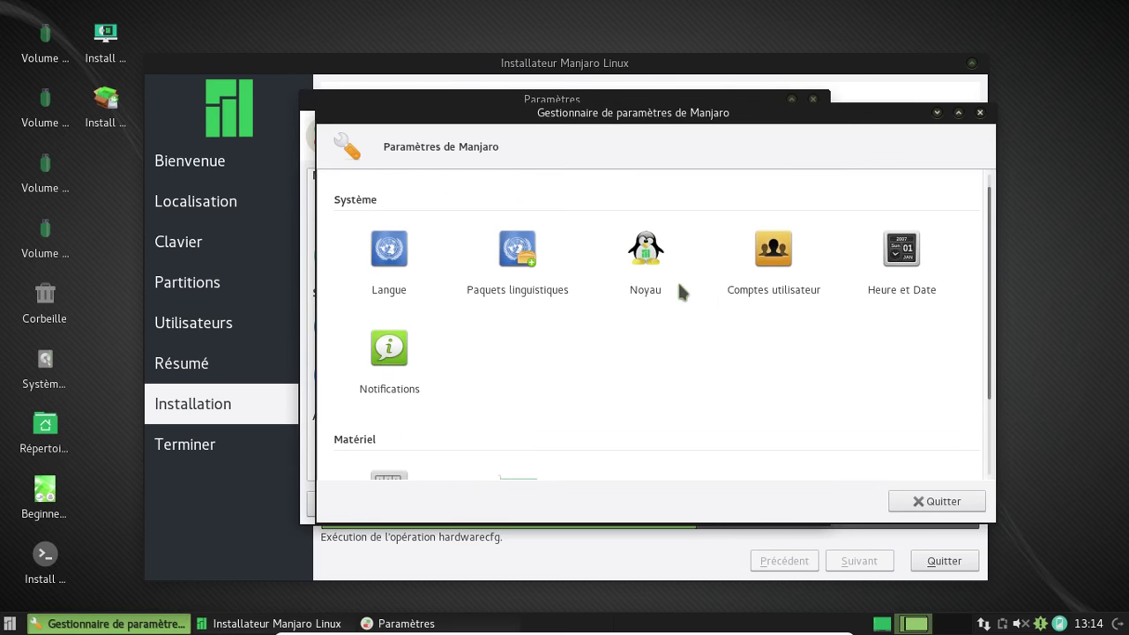
pyautogui.scroll(-2, 600, 344)
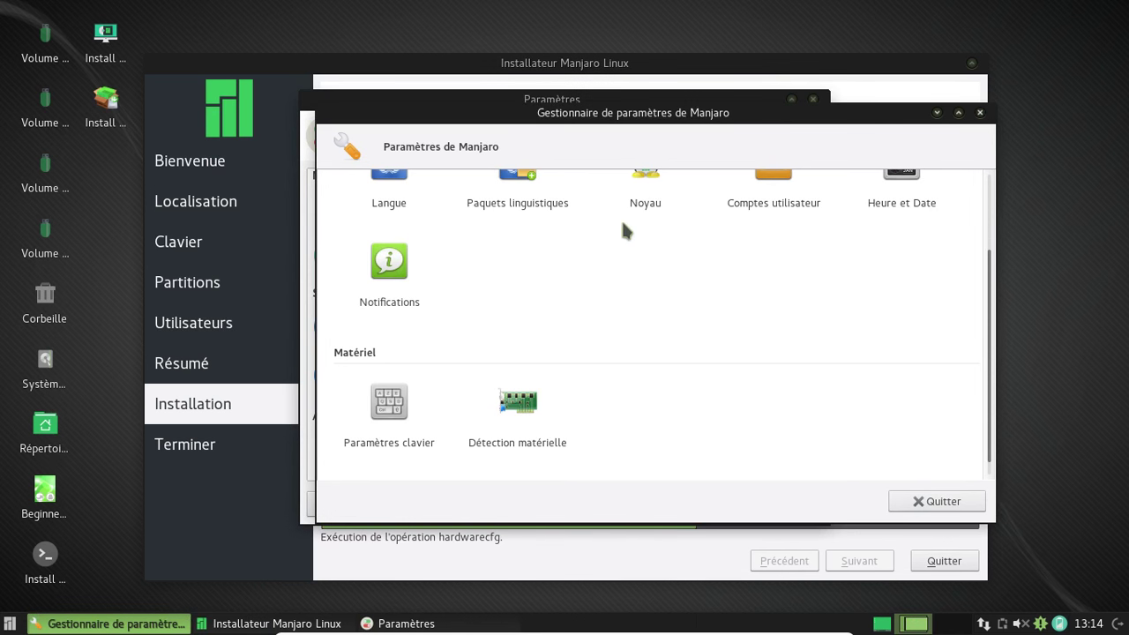
pyautogui.click(980, 112)
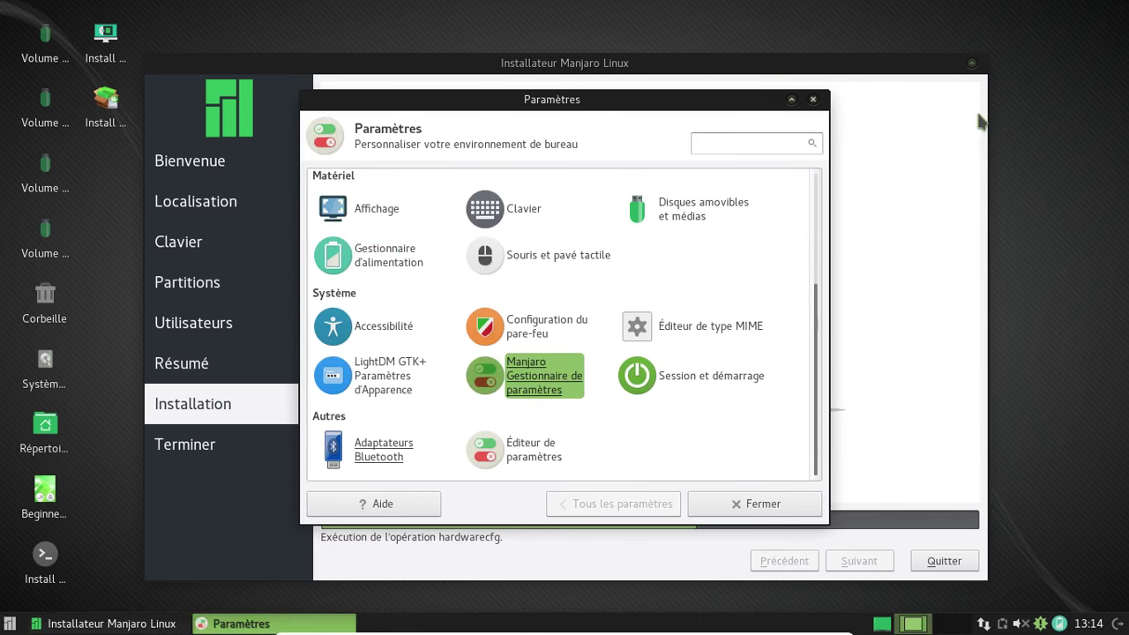
pyautogui.click(814, 101)
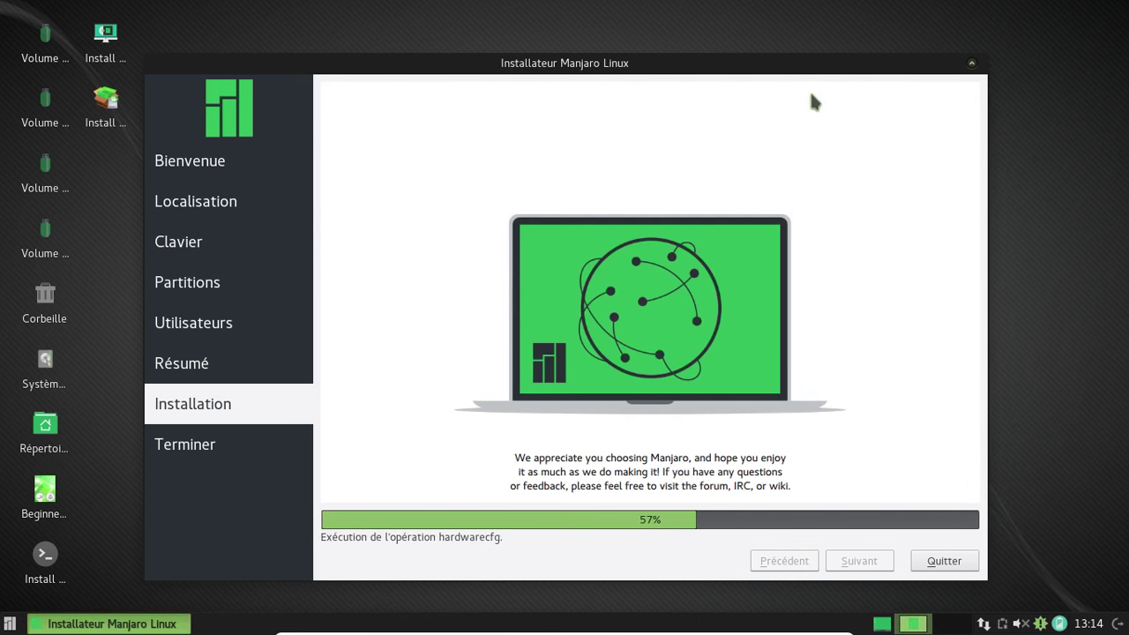
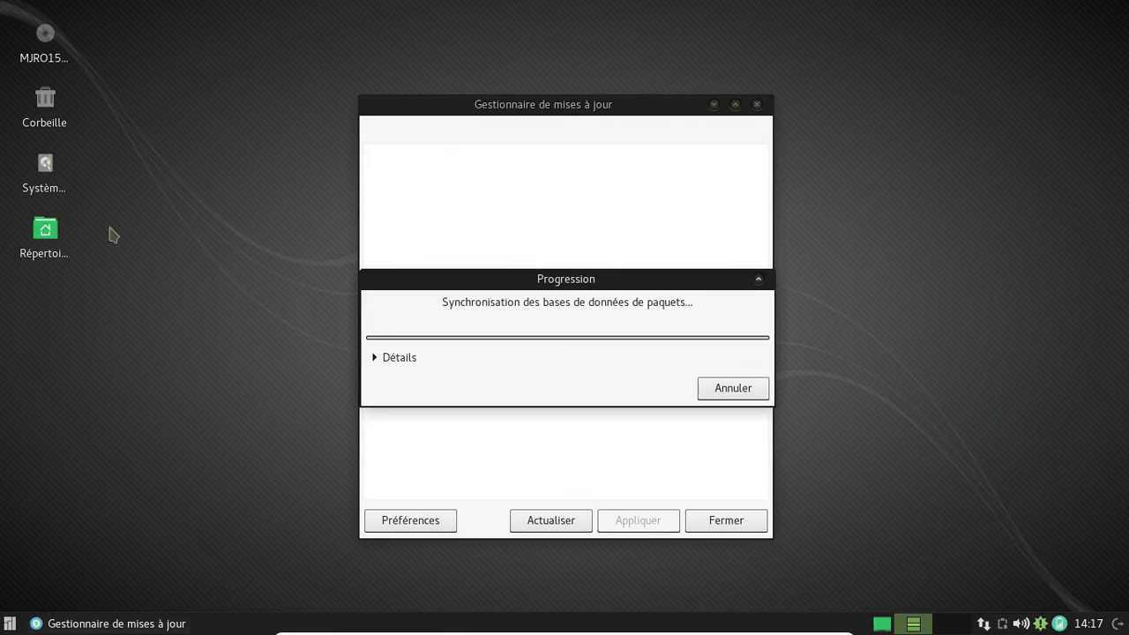
# Step: Apply all 114 updates, accept the extra packages in the transaction summary, and authenticate with the password
pyautogui.moveTo(36, 244)
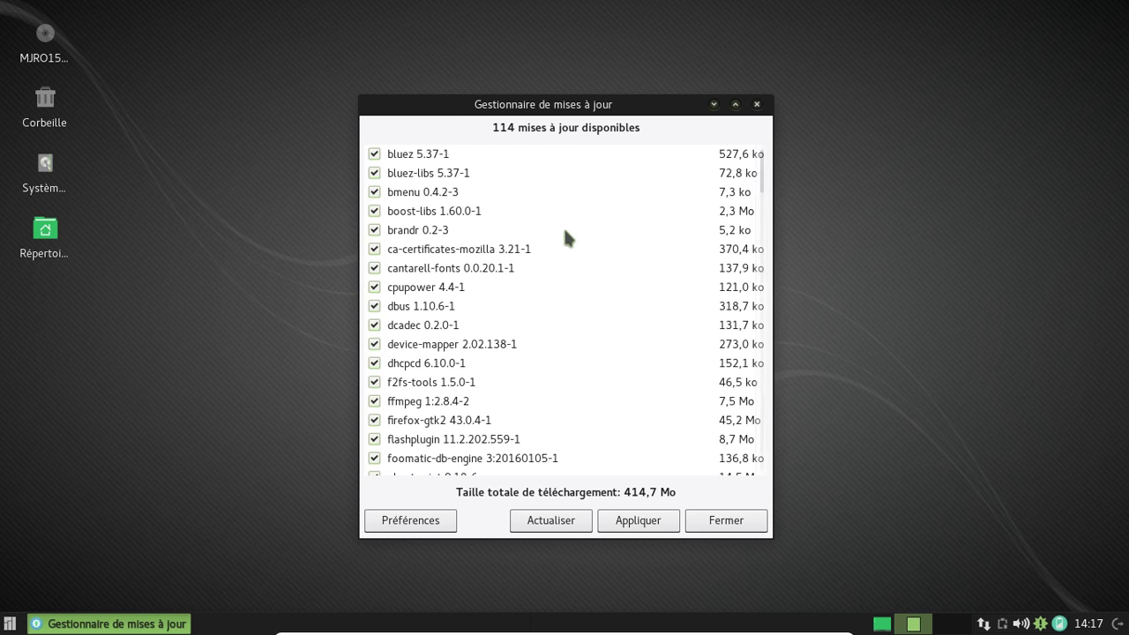
pyautogui.scroll(-7, 566, 231)
pyautogui.scroll(-3, 565, 231)
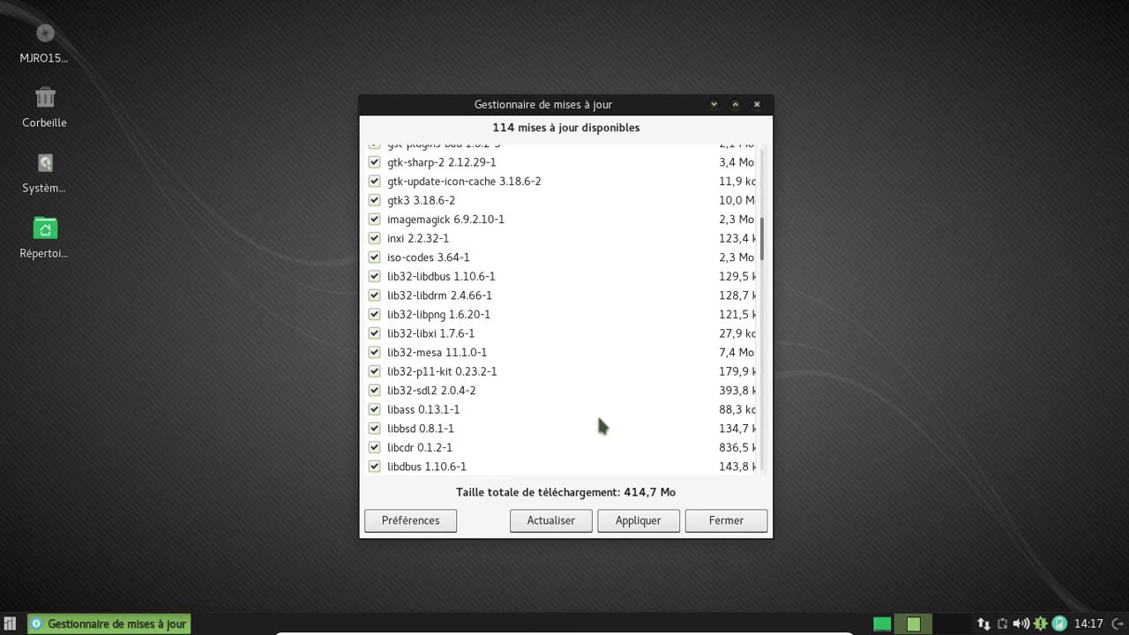
pyautogui.click(618, 522)
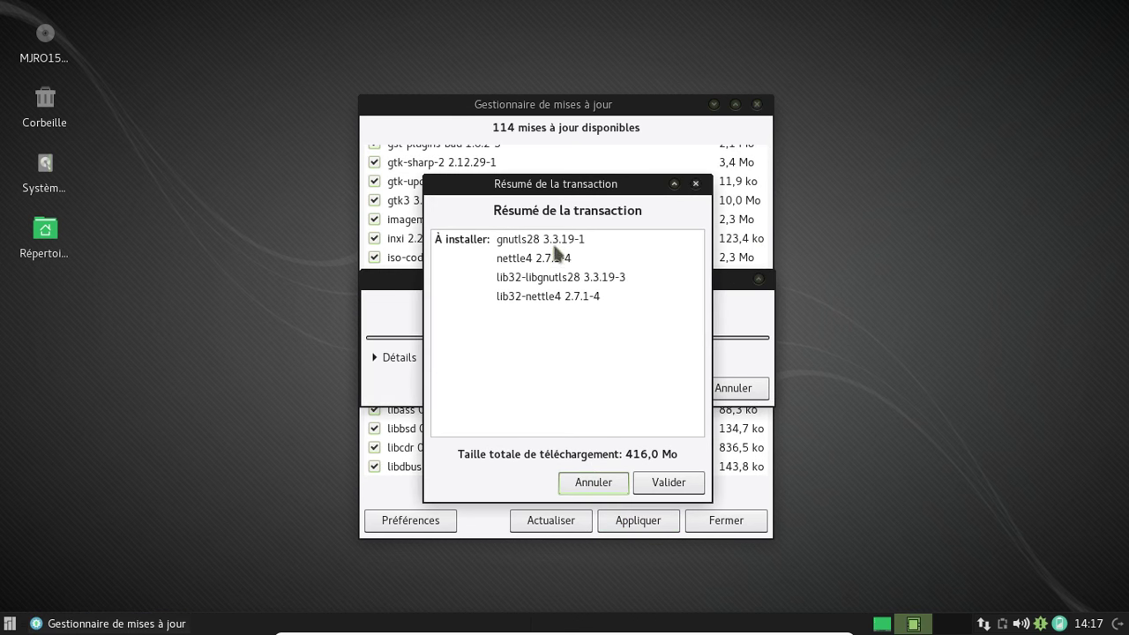
pyautogui.click(661, 485)
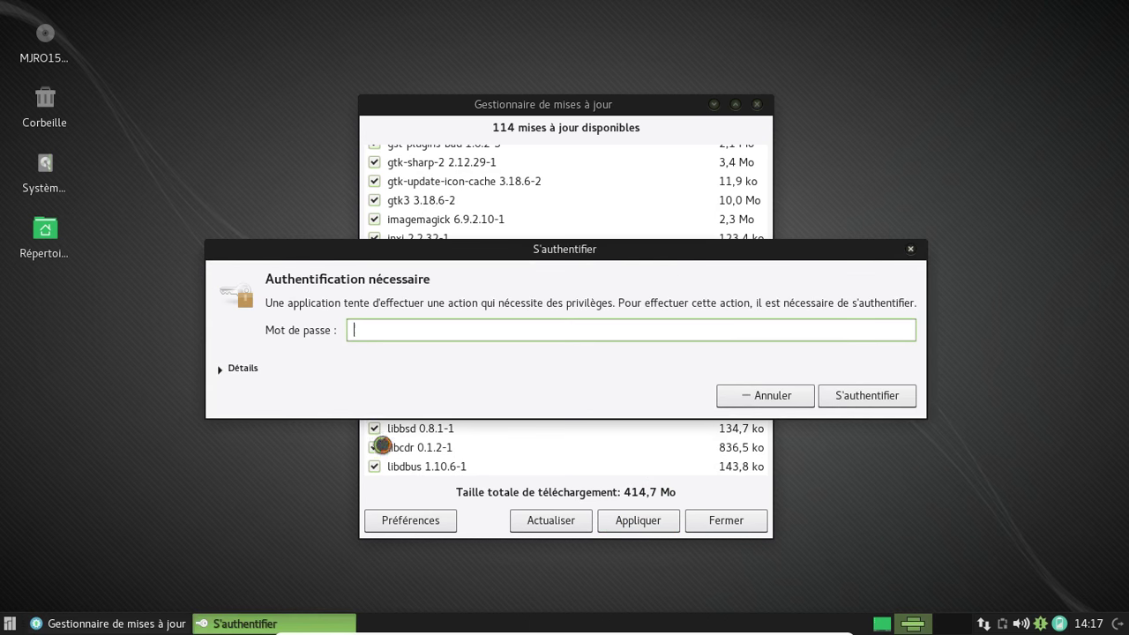
pyautogui.write('*********')
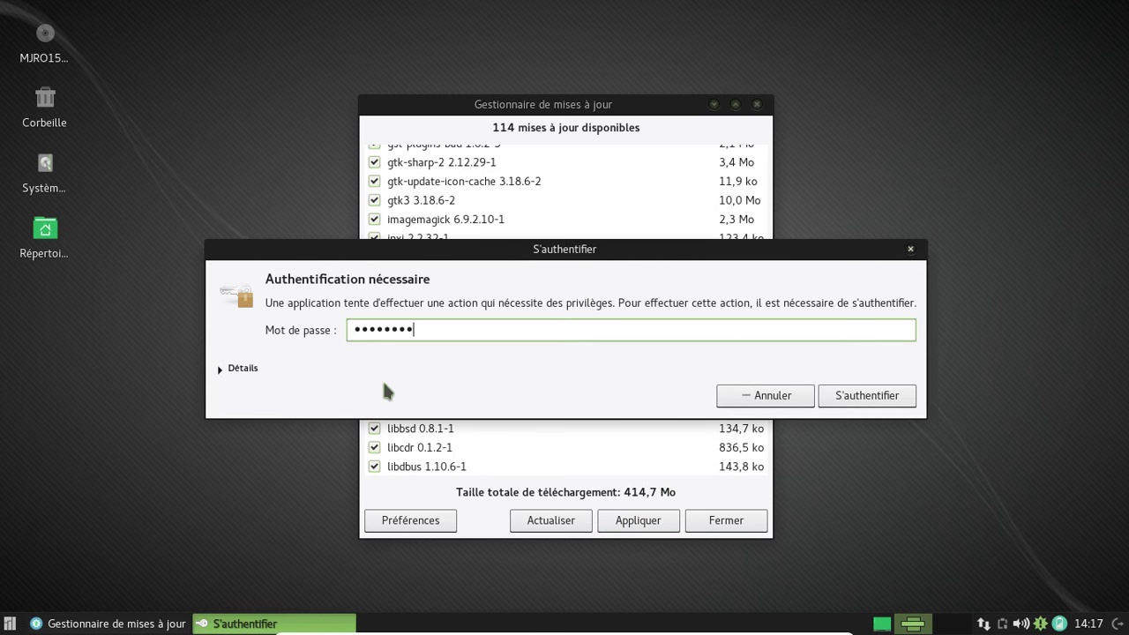
pyautogui.press('Return')
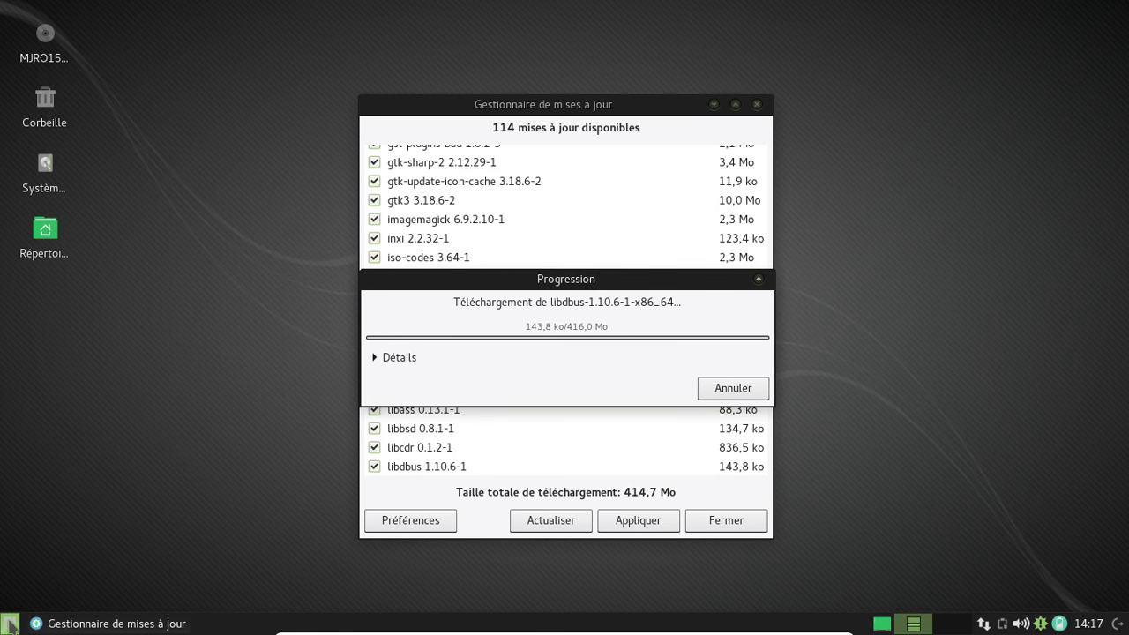
pyautogui.click(9, 624)
# Step: Search 'st' in the applications menu, then clear the search and close the menu
pyautogui.write('st')
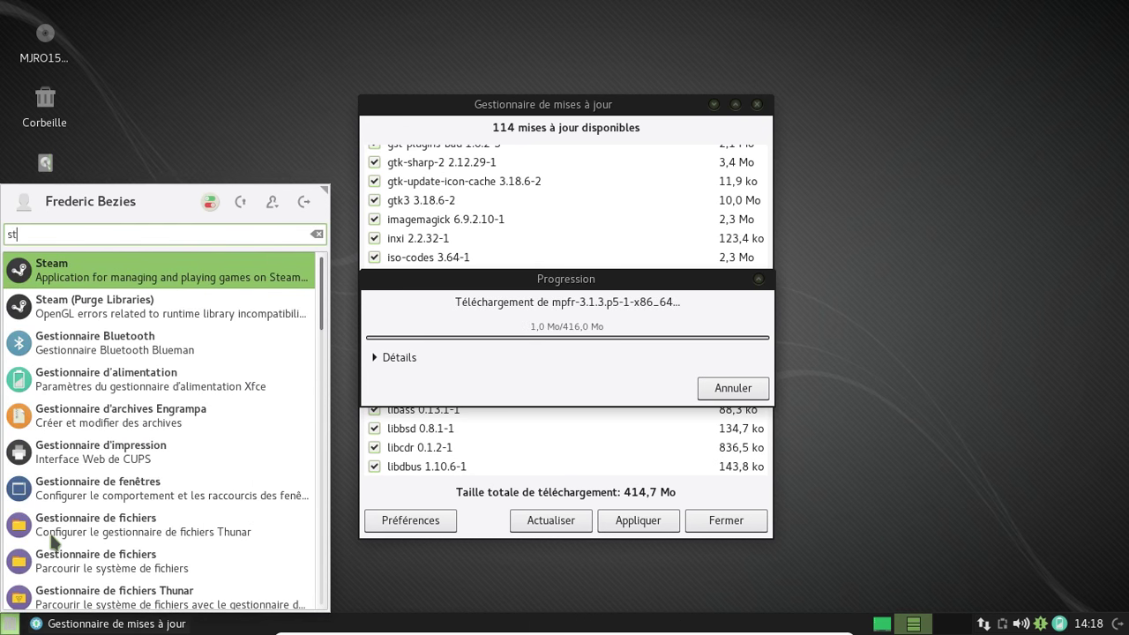
pyautogui.press('BackSpace')
pyautogui.press('BackSpace')
pyautogui.press('Escape')
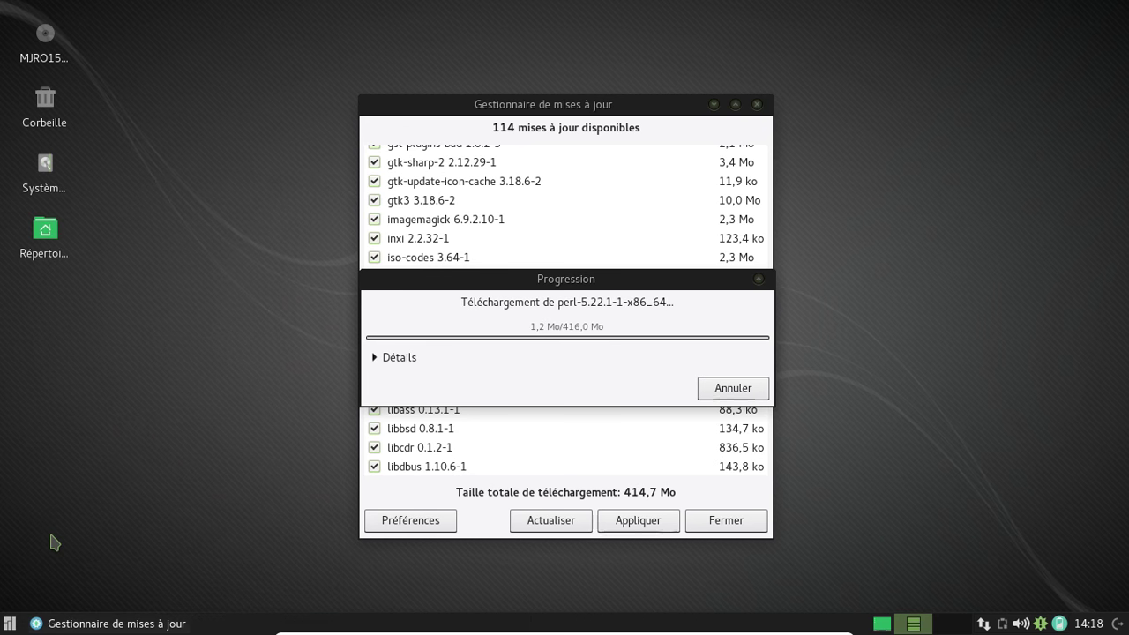
# Step: Open the home folder from the desktop, close it, and expand Détails to show the download log
pyautogui.click(51, 238)
pyautogui.click(53, 240)
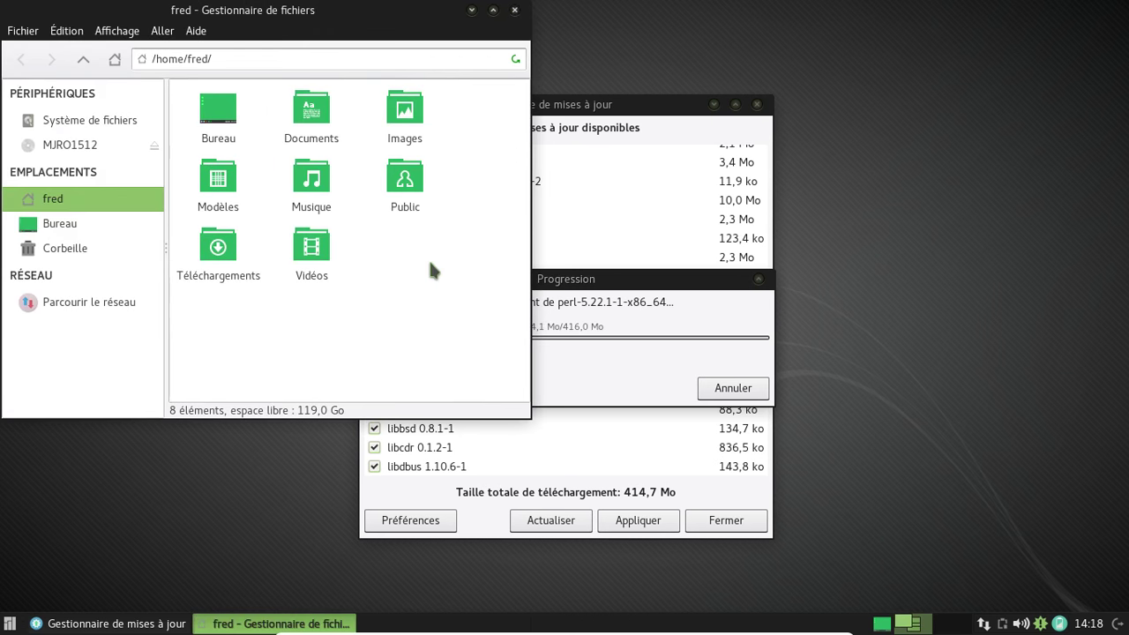
pyautogui.click(514, 10)
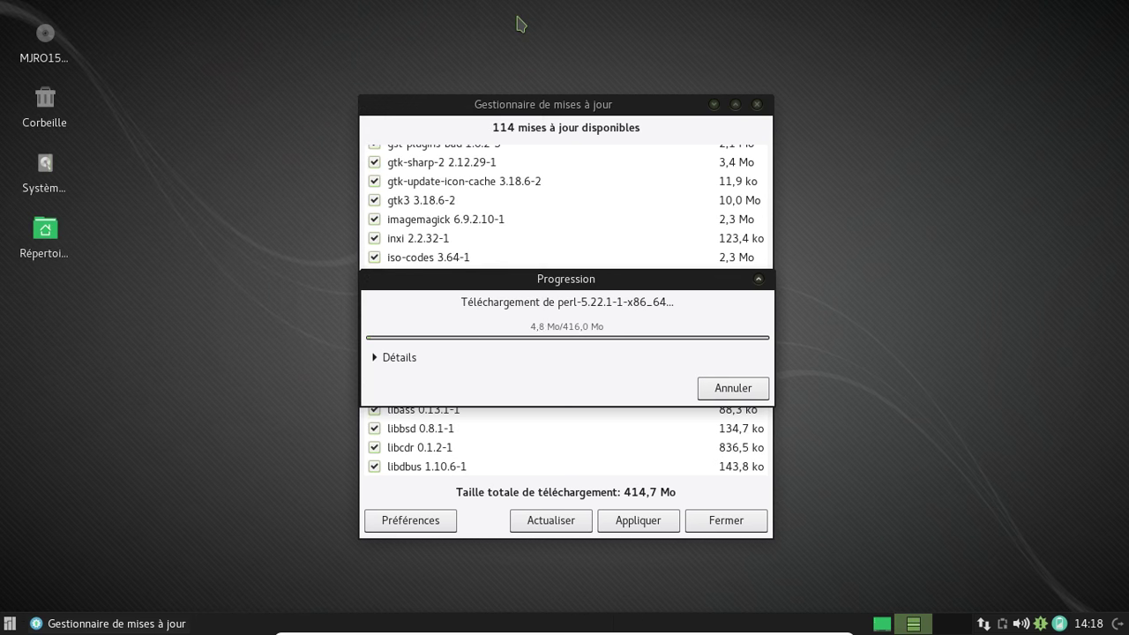
pyautogui.click(408, 358)
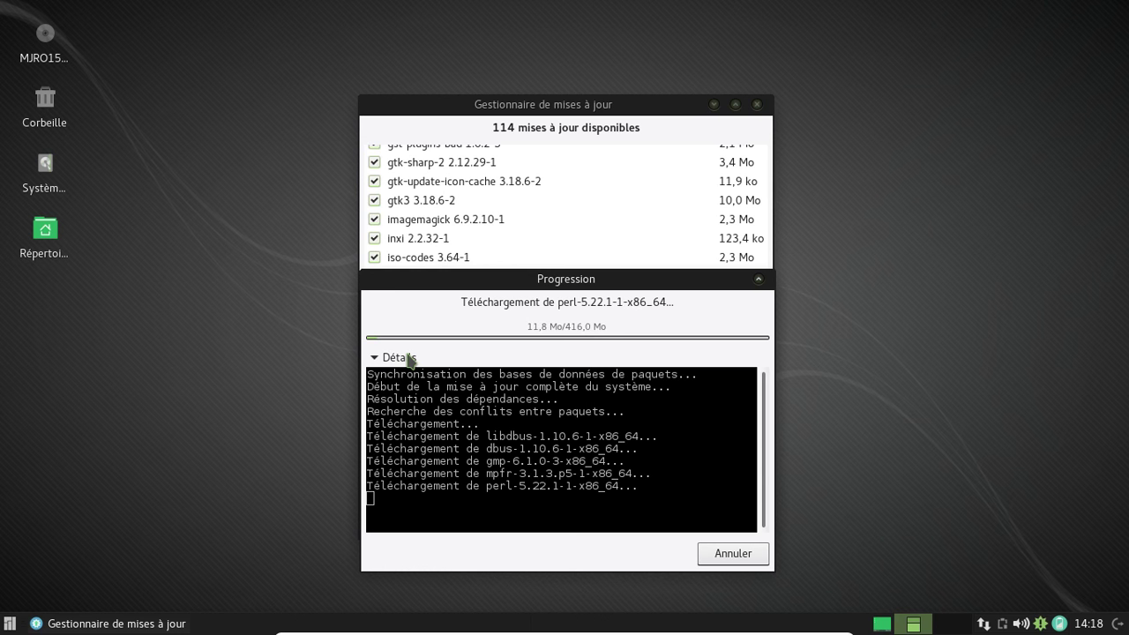
# Step: Collapse the Détails log and move the Progression dialog back over the update list
pyautogui.click(409, 357)
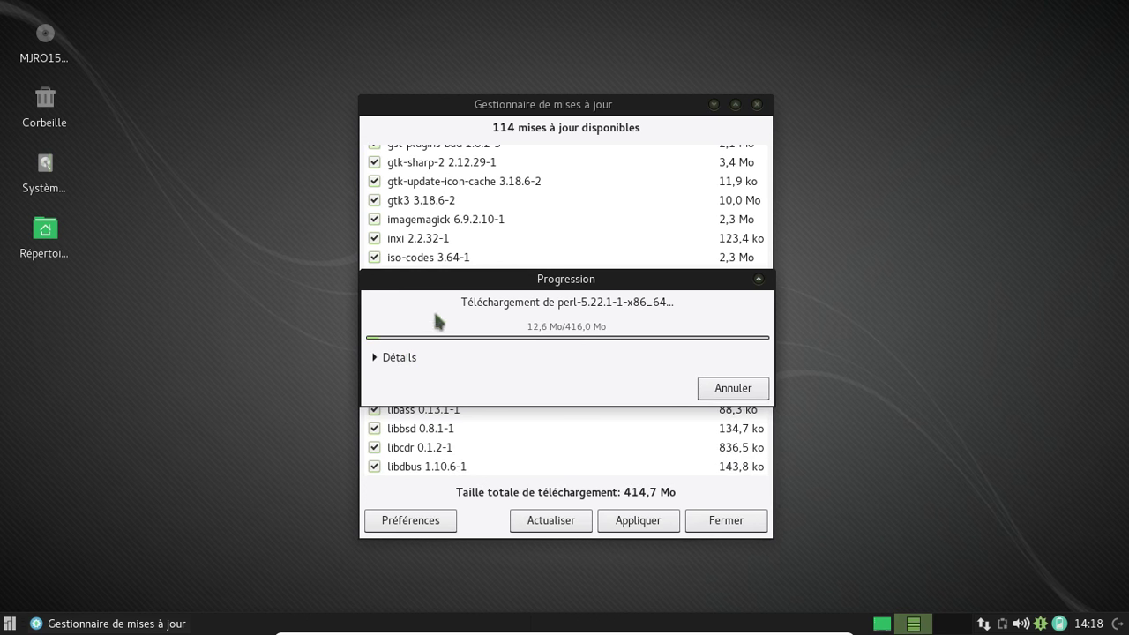
pyautogui.moveTo(454, 280); pyautogui.dragTo(228, 206)
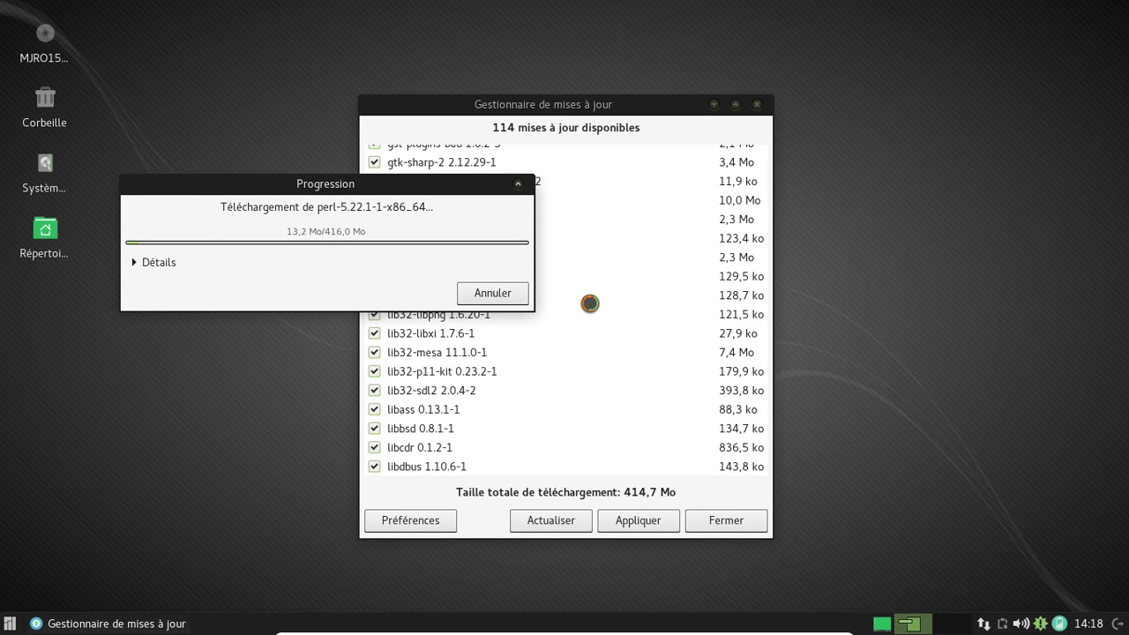
pyautogui.moveTo(391, 194); pyautogui.dragTo(588, 133)
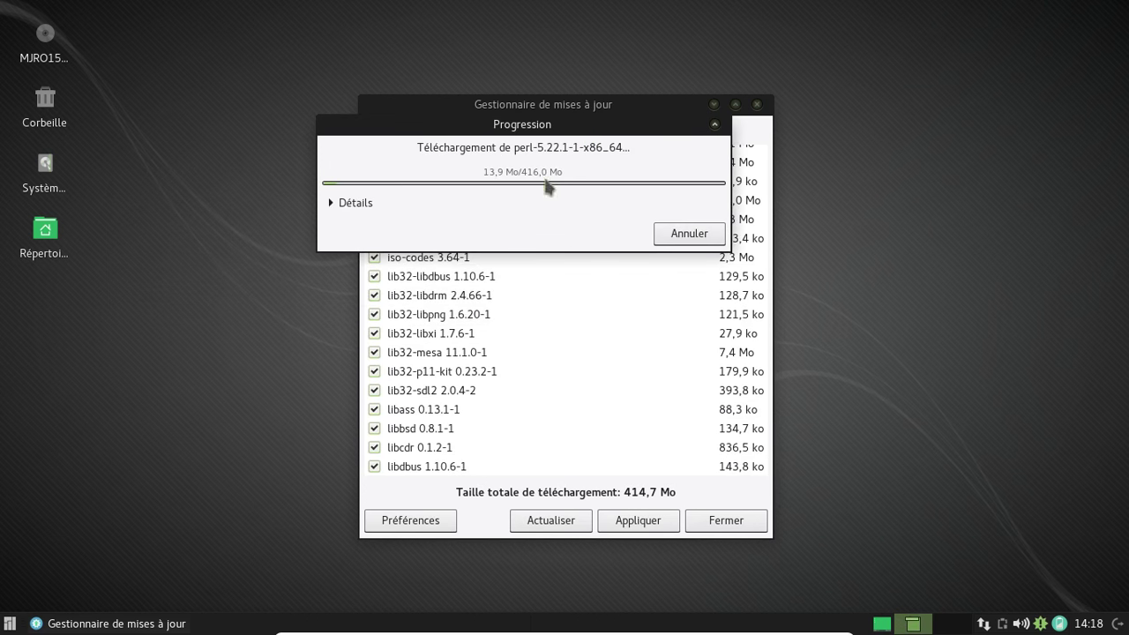
pyautogui.click(327, 195)
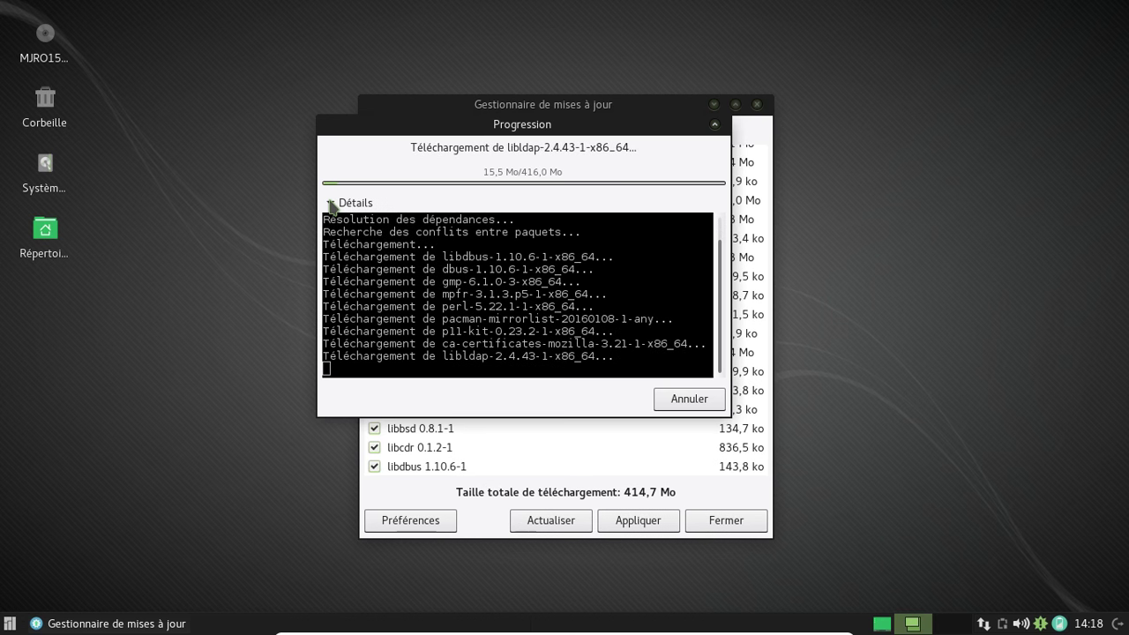
pyautogui.click(330, 202)
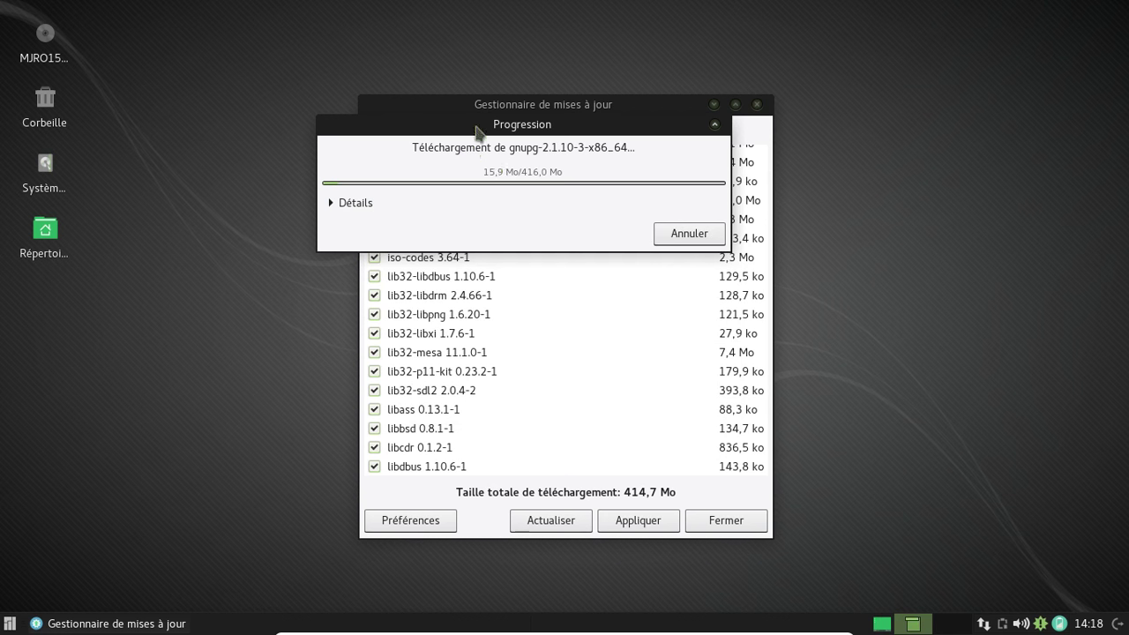
pyautogui.moveTo(477, 125); pyautogui.dragTo(566, 257)
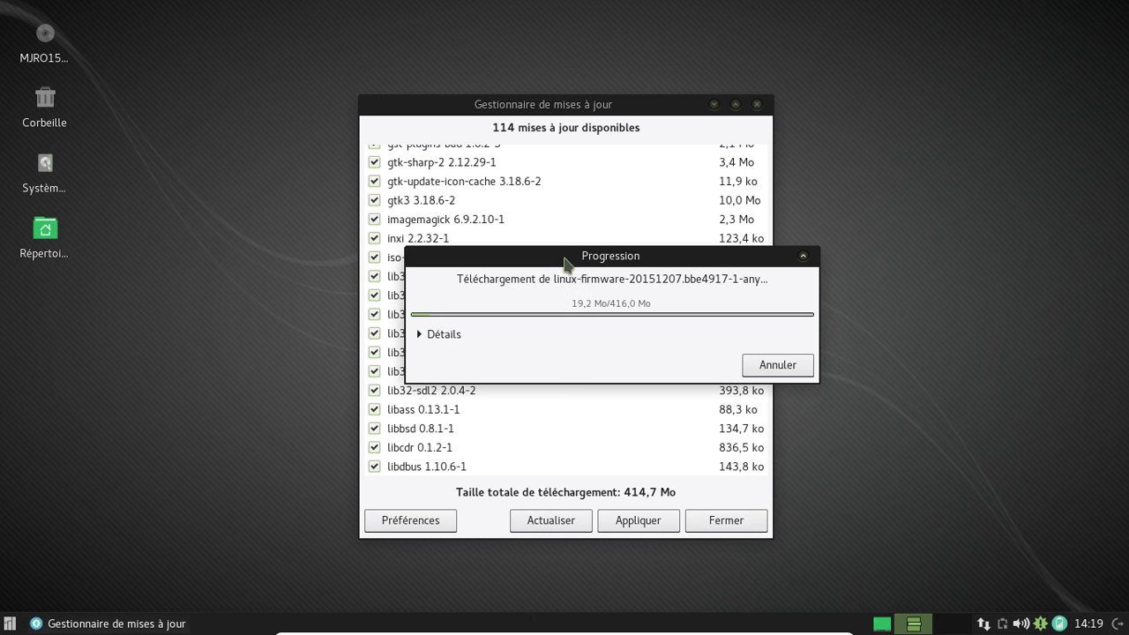
# Step: Launch Manjaro Settings Manager through a 'sett' menu search and authenticate with the password
pyautogui.click(10, 624)
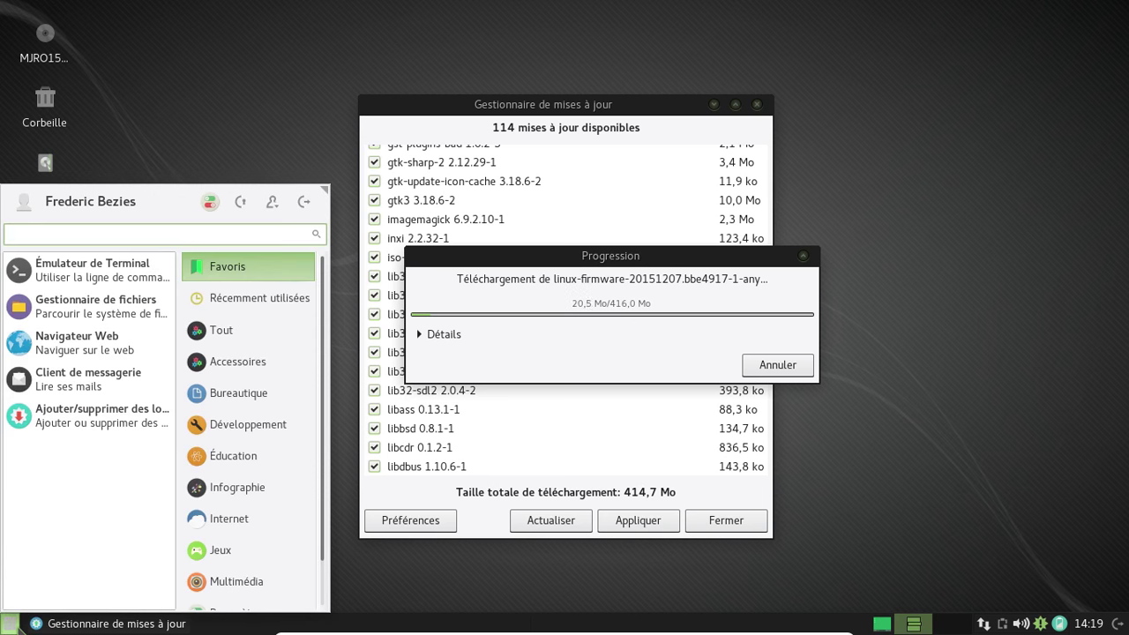
pyautogui.write('sett')
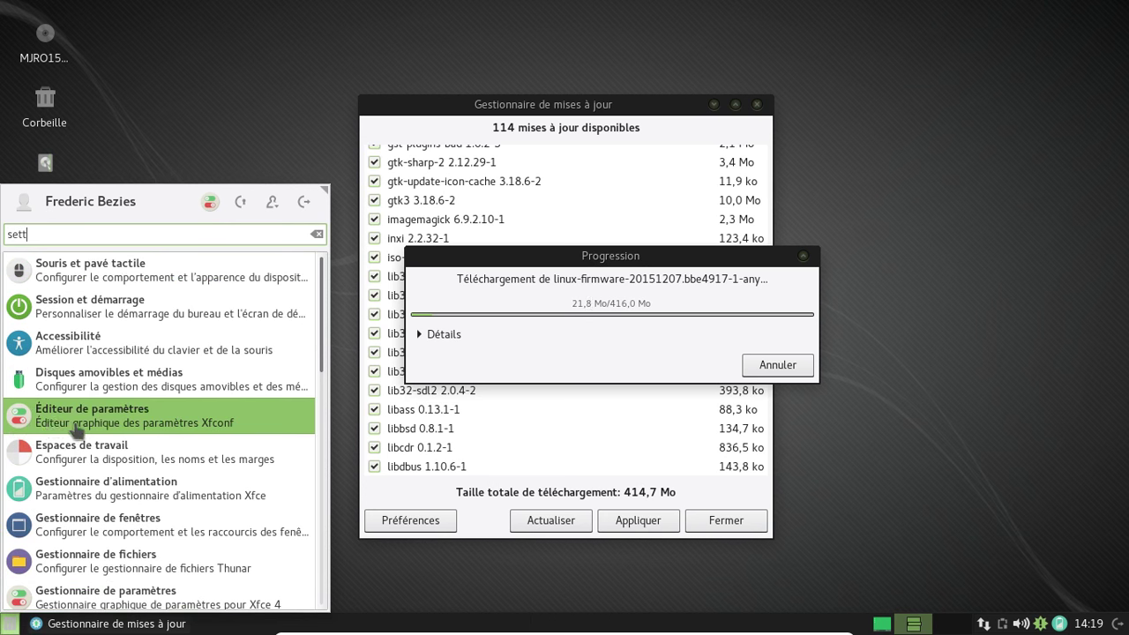
pyautogui.scroll(-3, 78, 429)
pyautogui.click(121, 530)
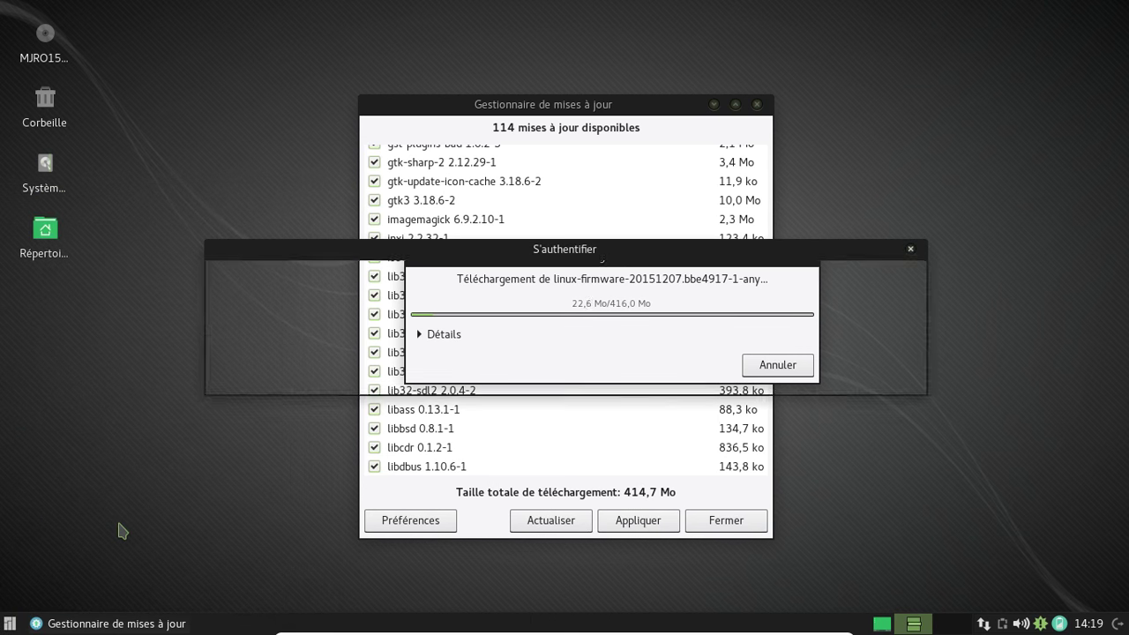
pyautogui.write('********')
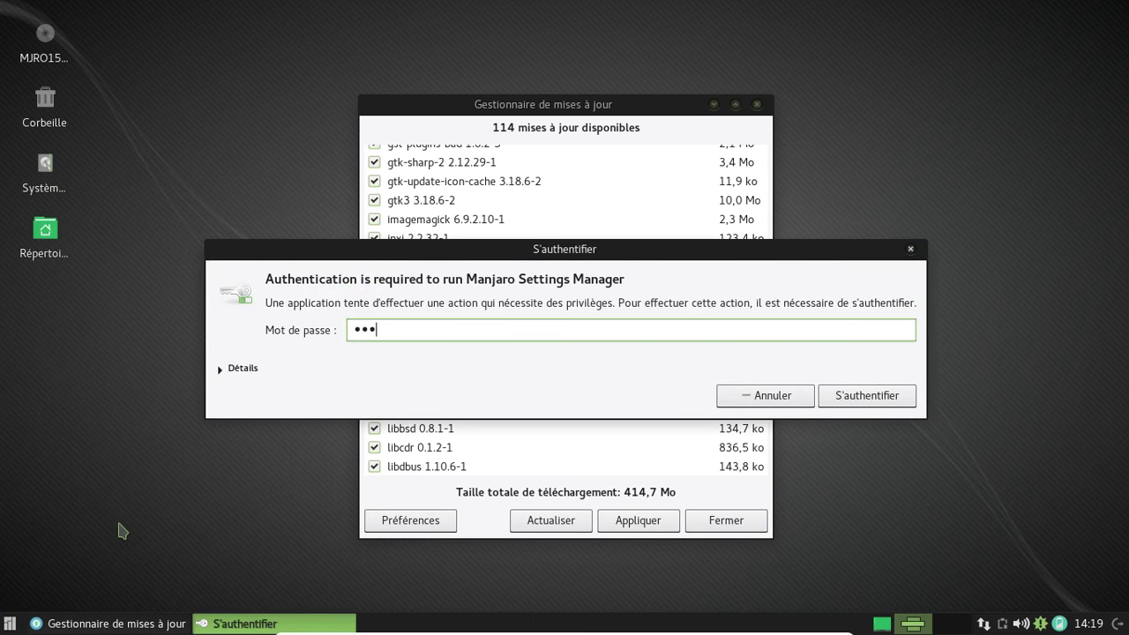
pyautogui.press('Return')
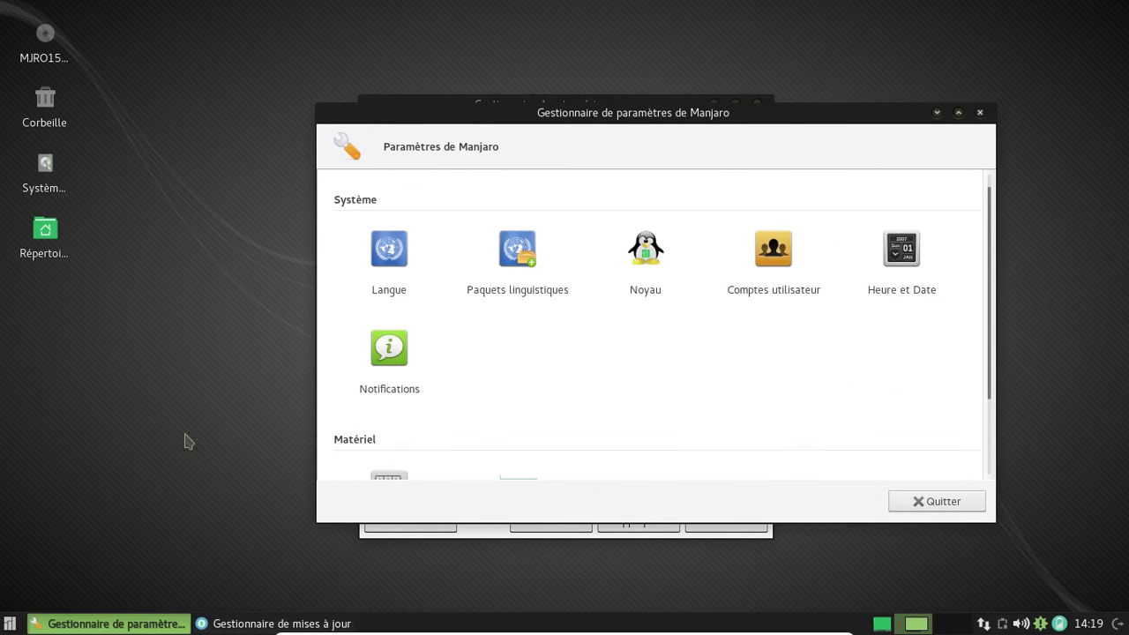
# Step: Check Hardware Detection (video-virtualbox installed), then go back to 'Tous les paramètres' overview
pyautogui.moveTo(461, 120); pyautogui.dragTo(353, 99)
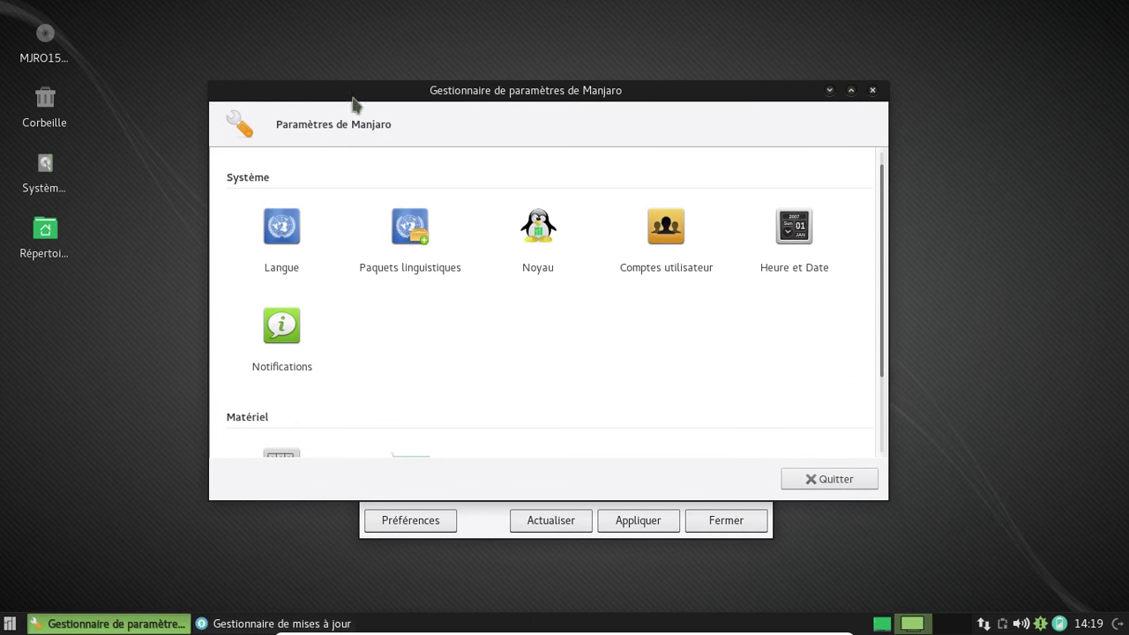
pyautogui.scroll(-2, 529, 323)
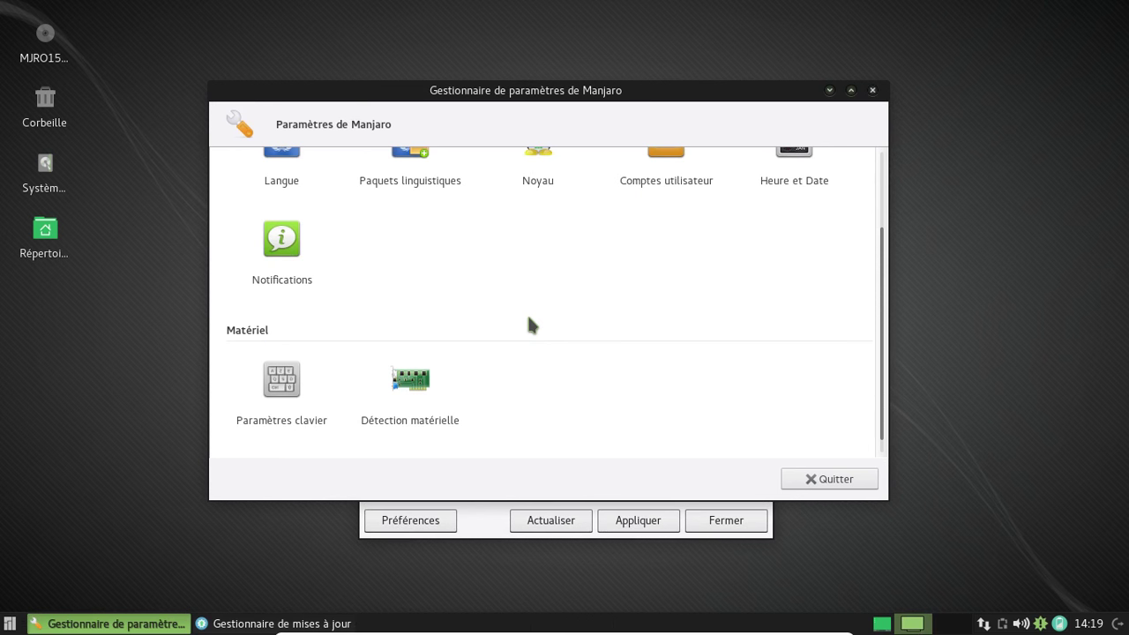
pyautogui.click(420, 388)
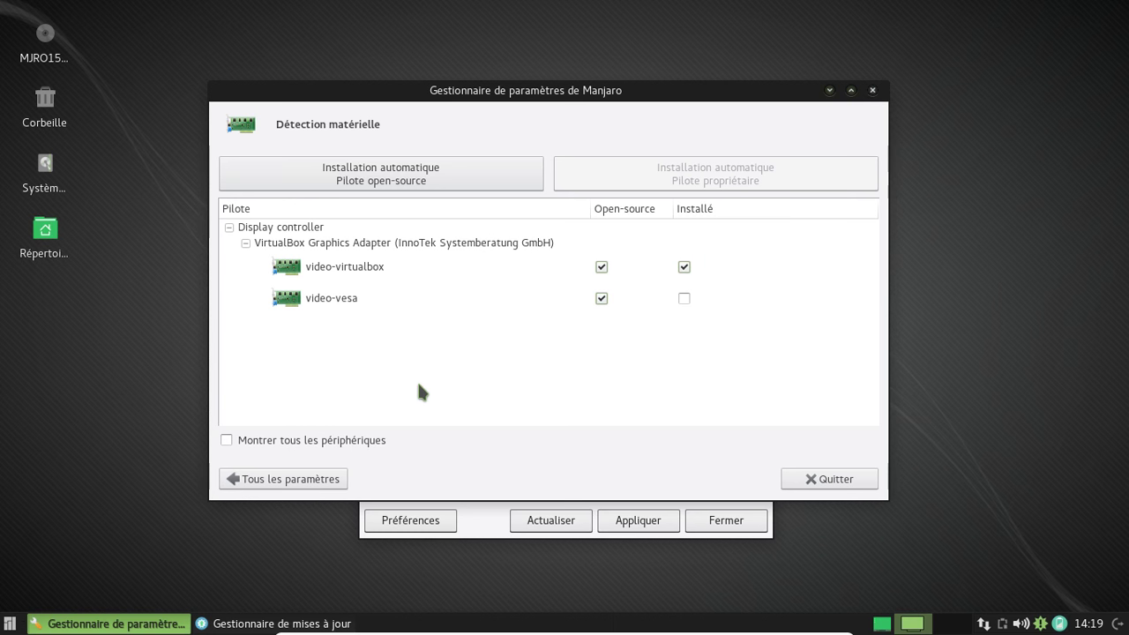
pyautogui.click(308, 479)
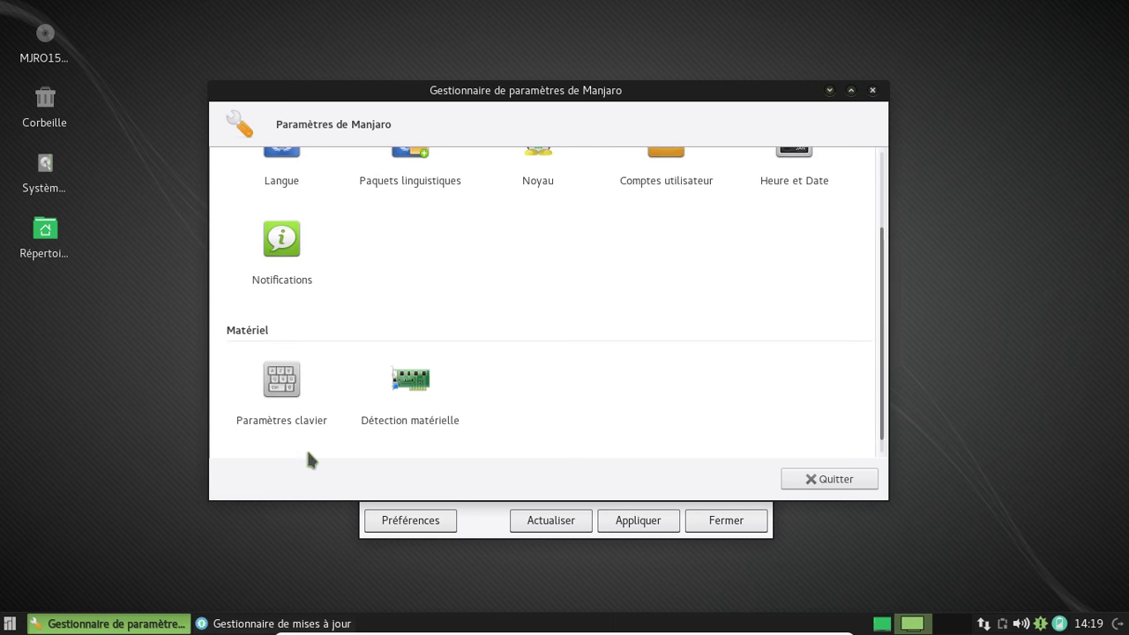
pyautogui.scroll(2, 670, 331)
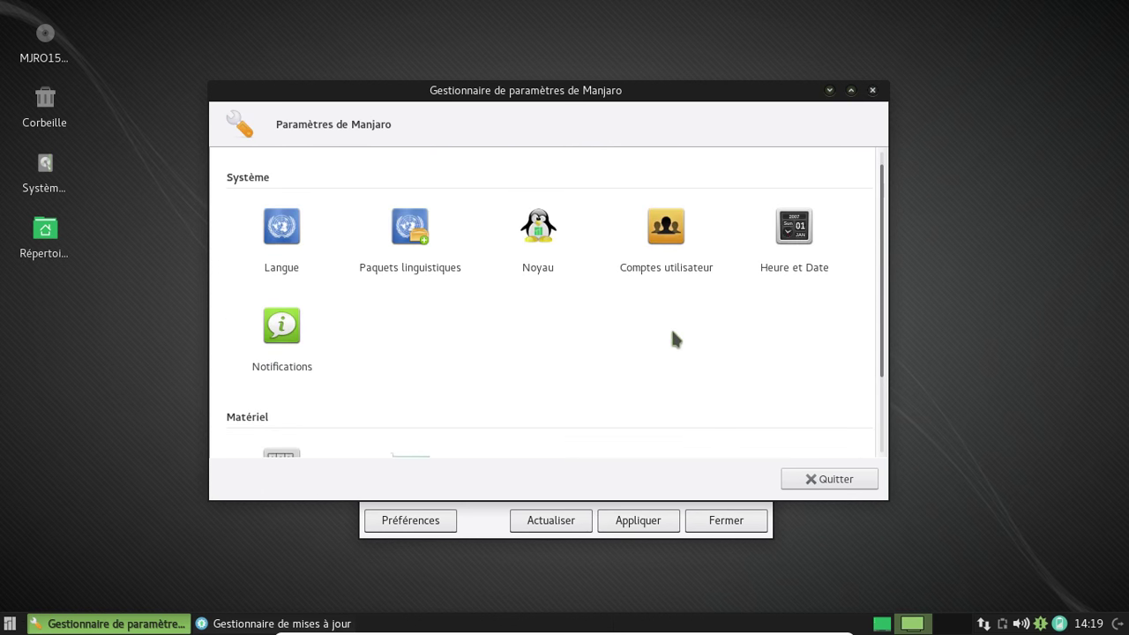
pyautogui.click(536, 235)
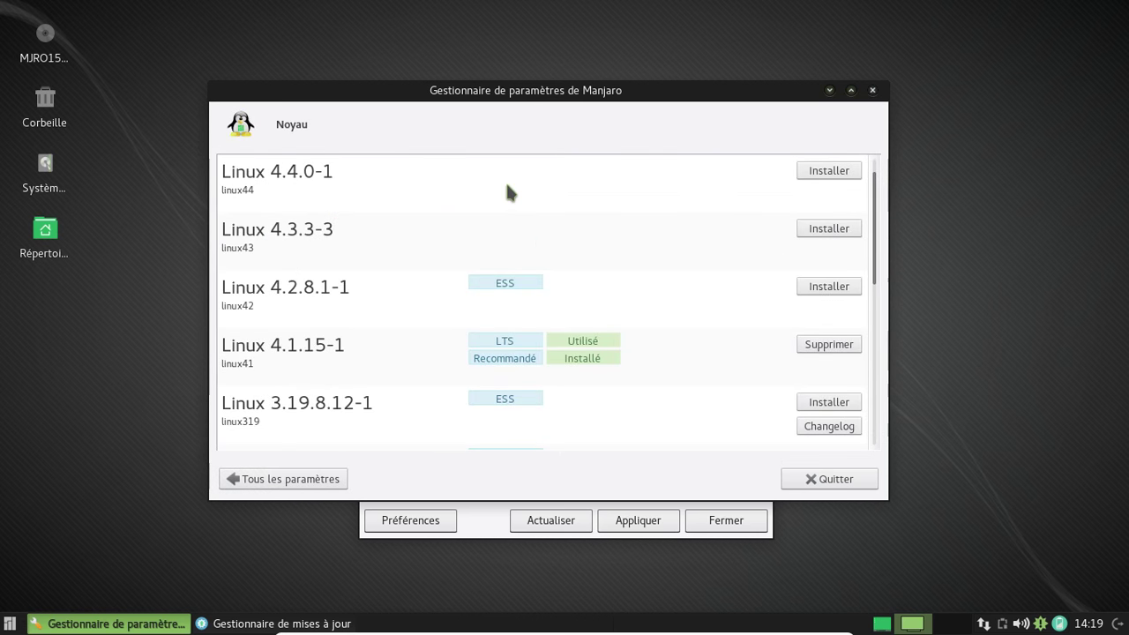
pyautogui.scroll(-5, 505, 187)
pyautogui.scroll(5, 508, 186)
pyautogui.scroll(-5, 507, 188)
pyautogui.scroll(5, 507, 187)
pyautogui.scroll(-5, 508, 189)
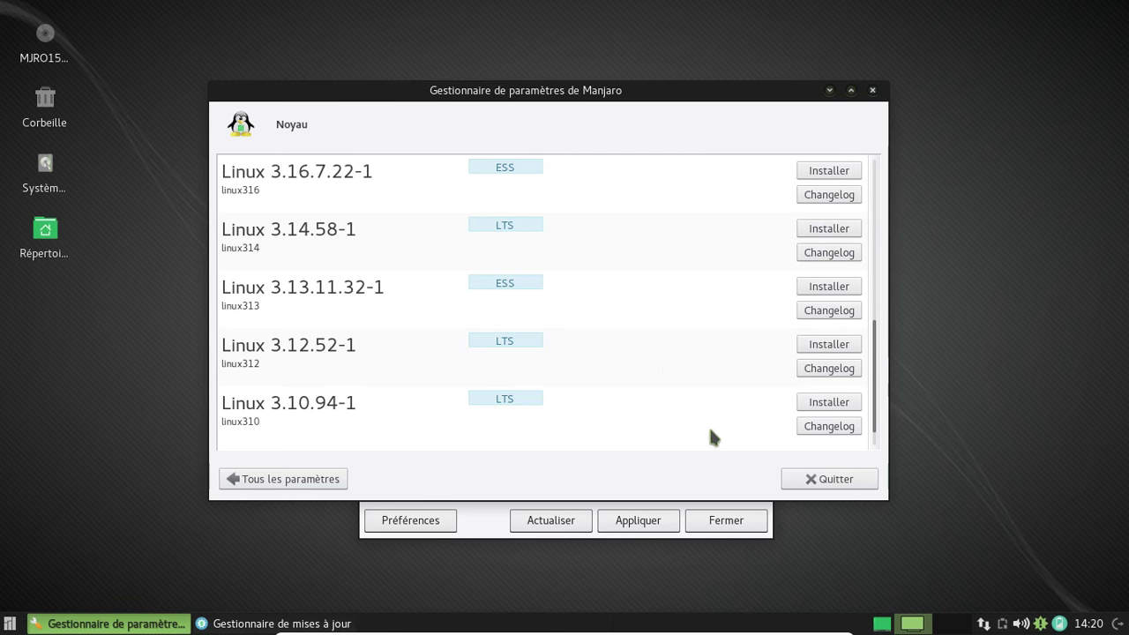
pyautogui.click(291, 483)
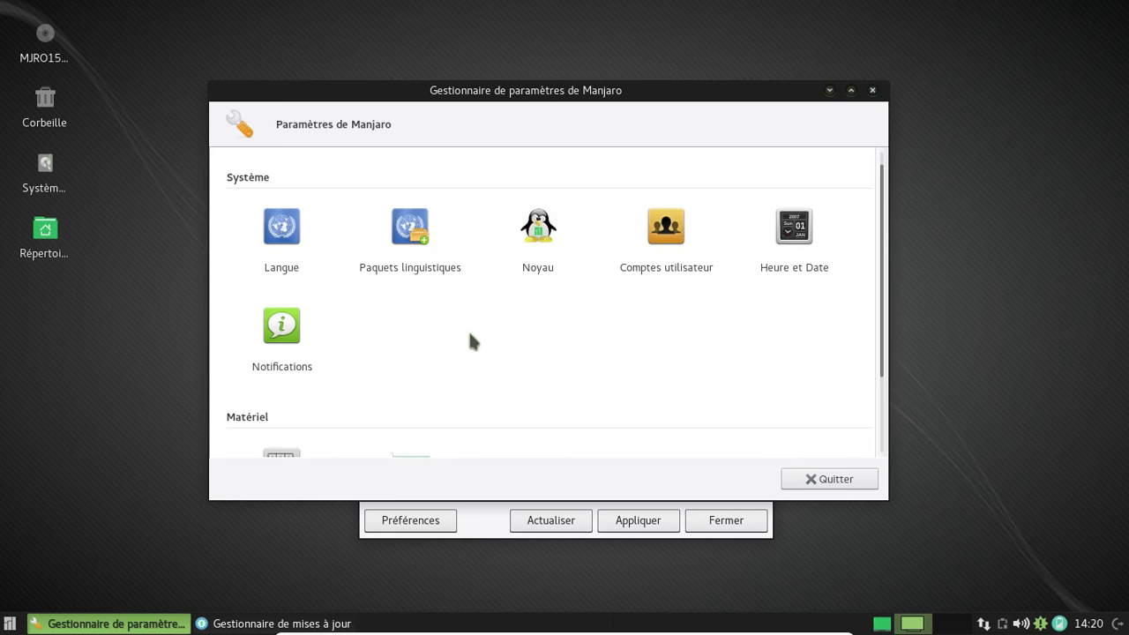
# Step: View the user account's details, cancel choosing a new picture, and quit the settings manager
pyautogui.click(657, 235)
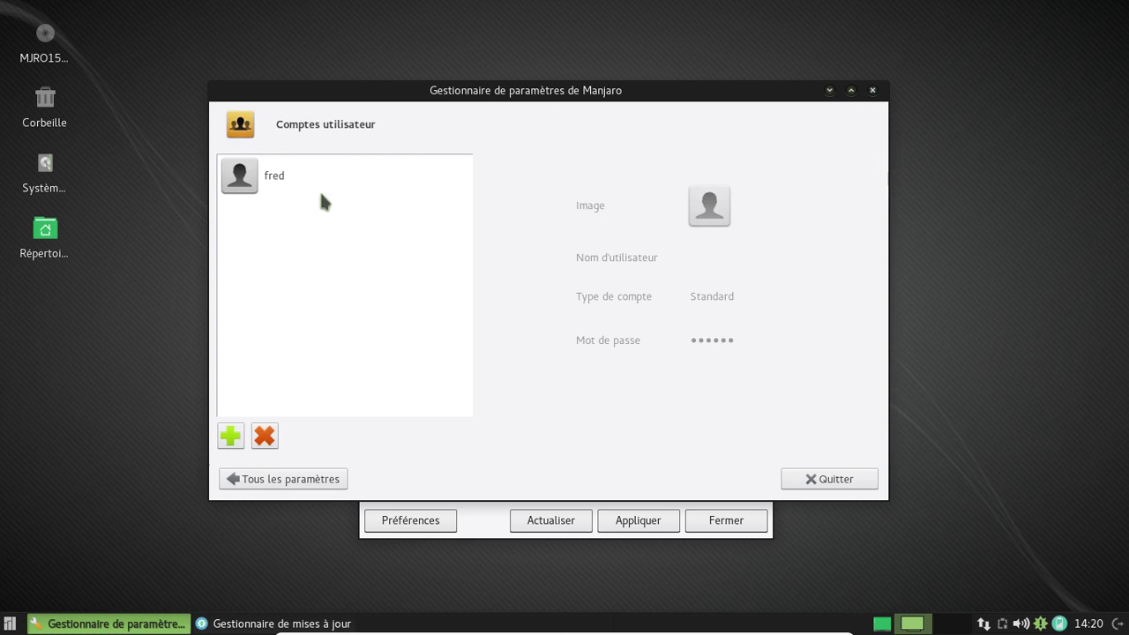
pyautogui.click(311, 186)
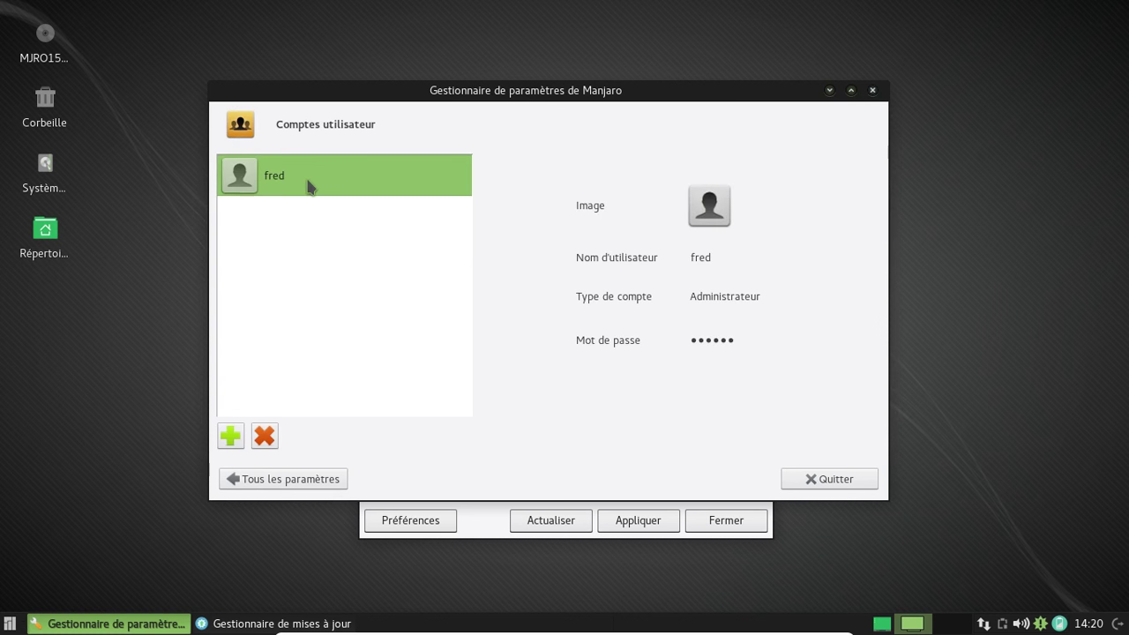
pyautogui.click(703, 226)
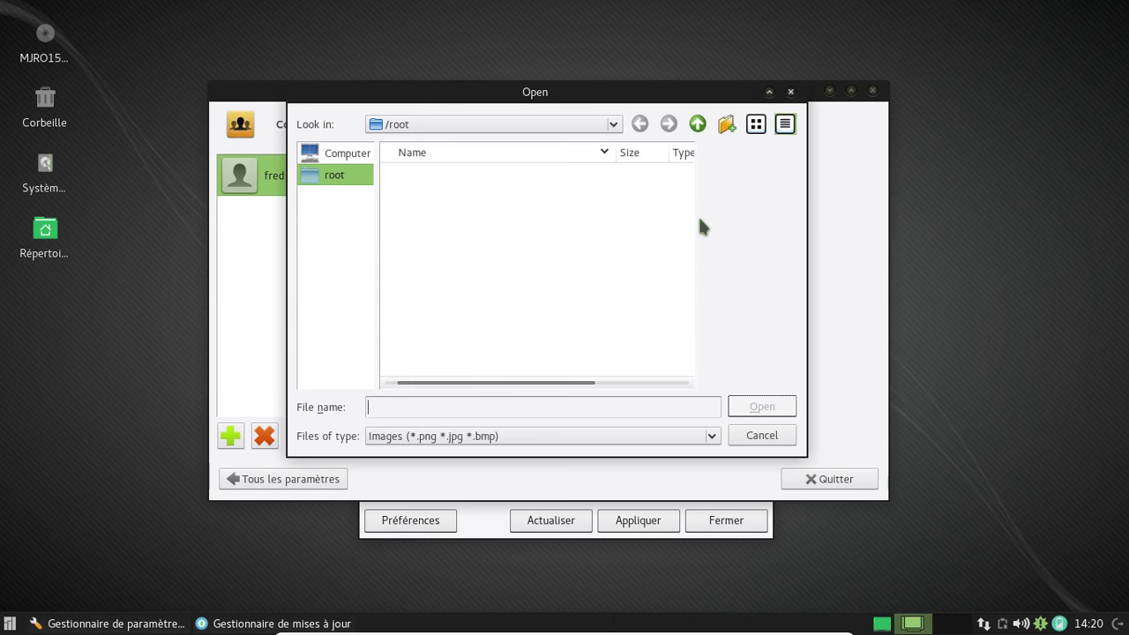
pyautogui.click(754, 435)
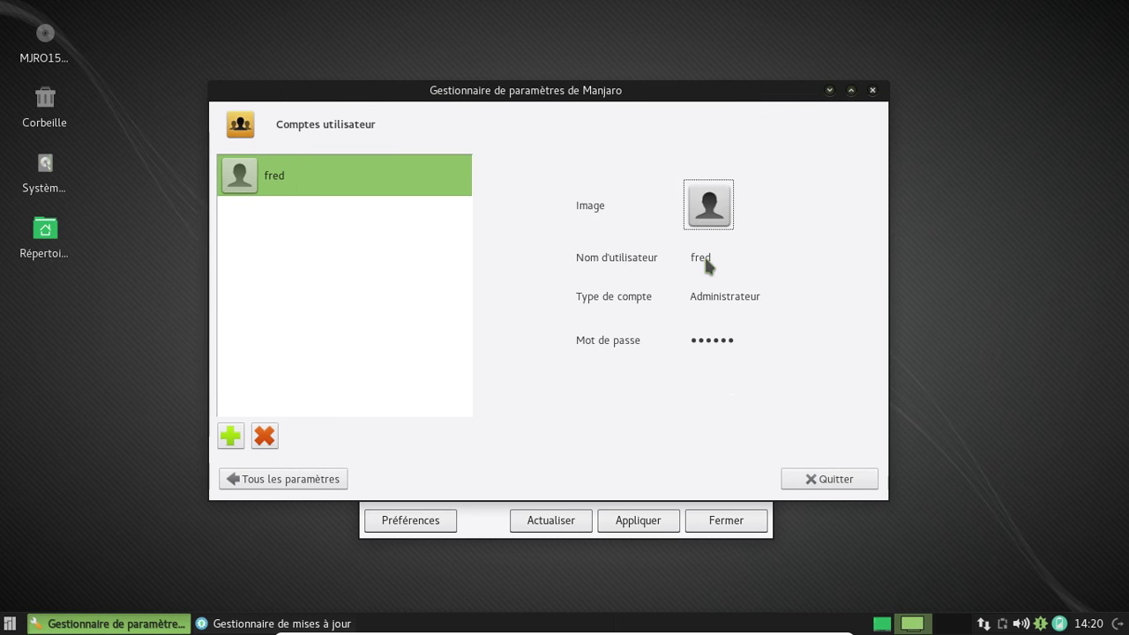
pyautogui.click(830, 481)
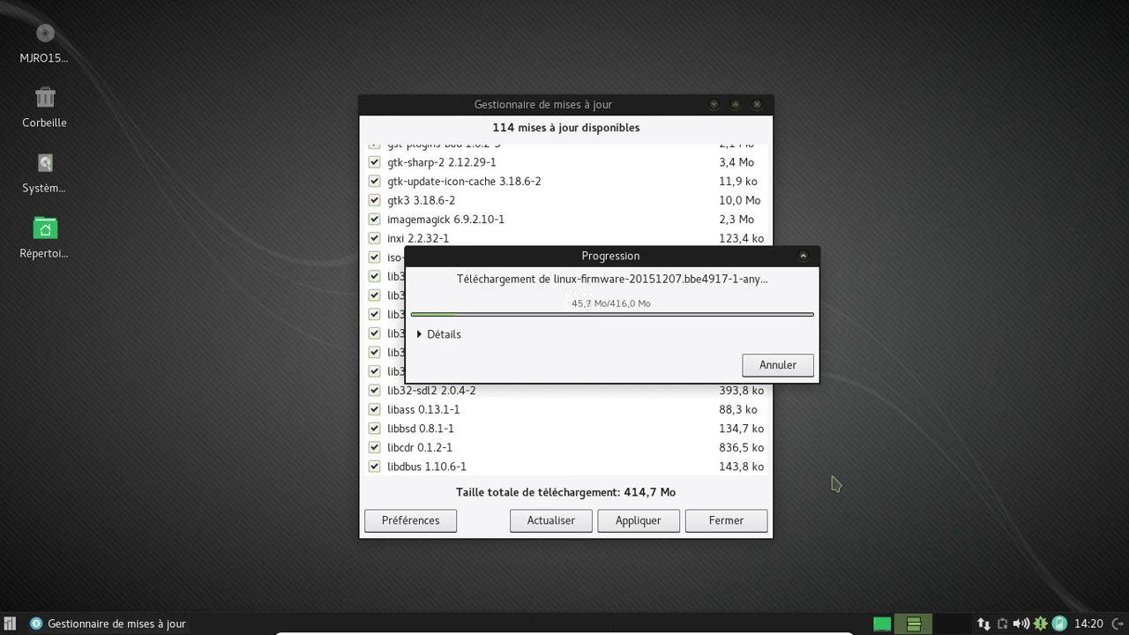
# Step: Toggle the download log a couple of times and drag the Progression dialog to the left
pyautogui.click(441, 335)
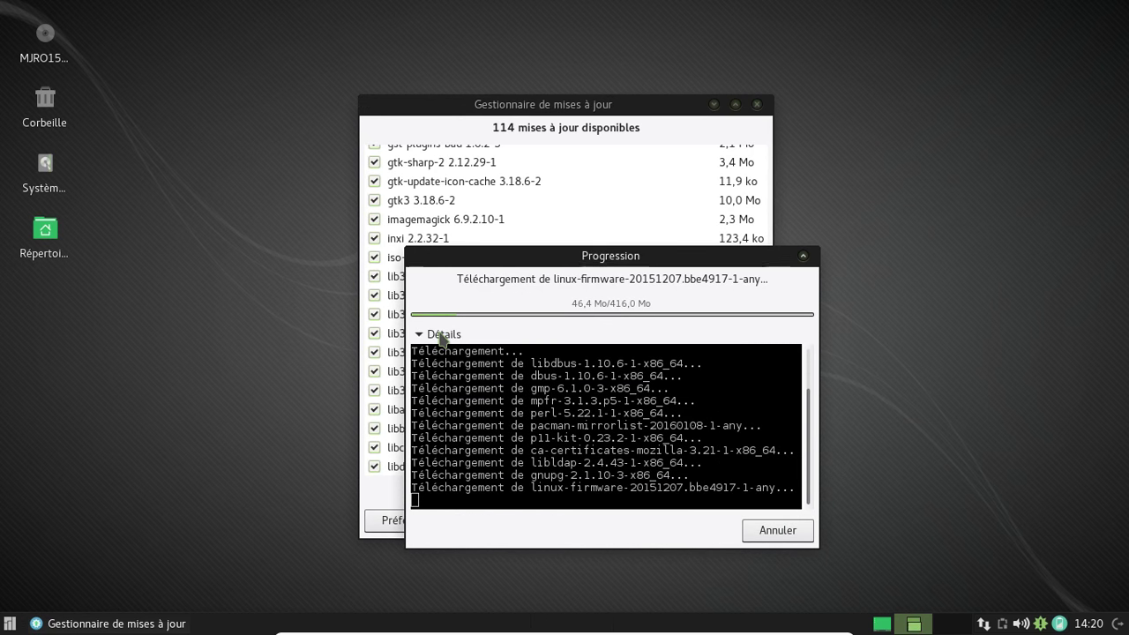
pyautogui.click(441, 336)
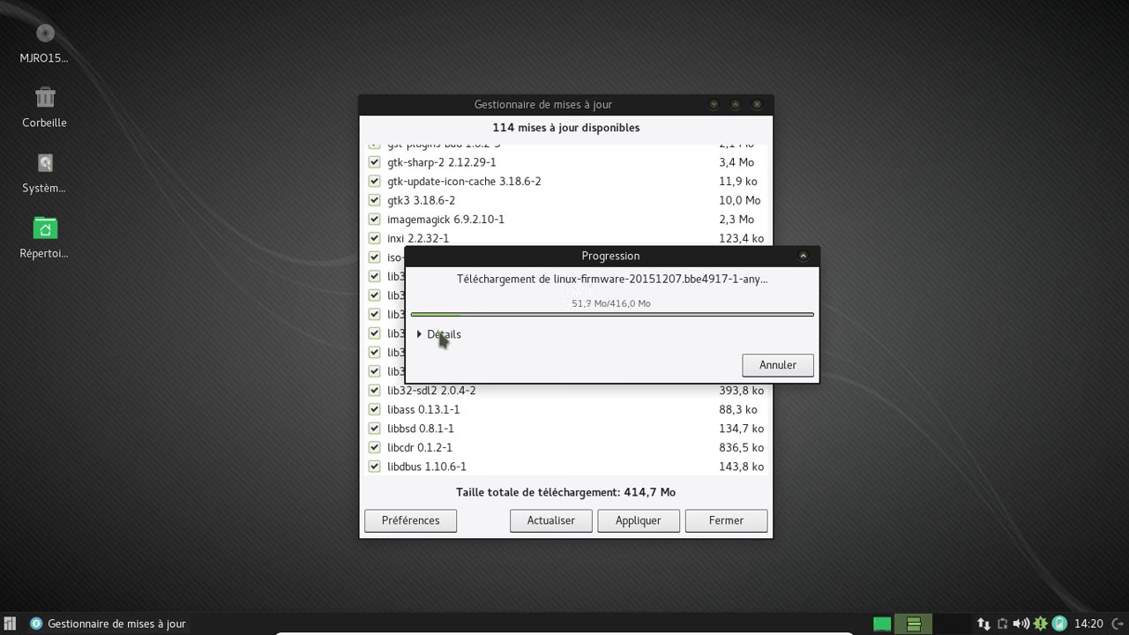
pyautogui.click(441, 335)
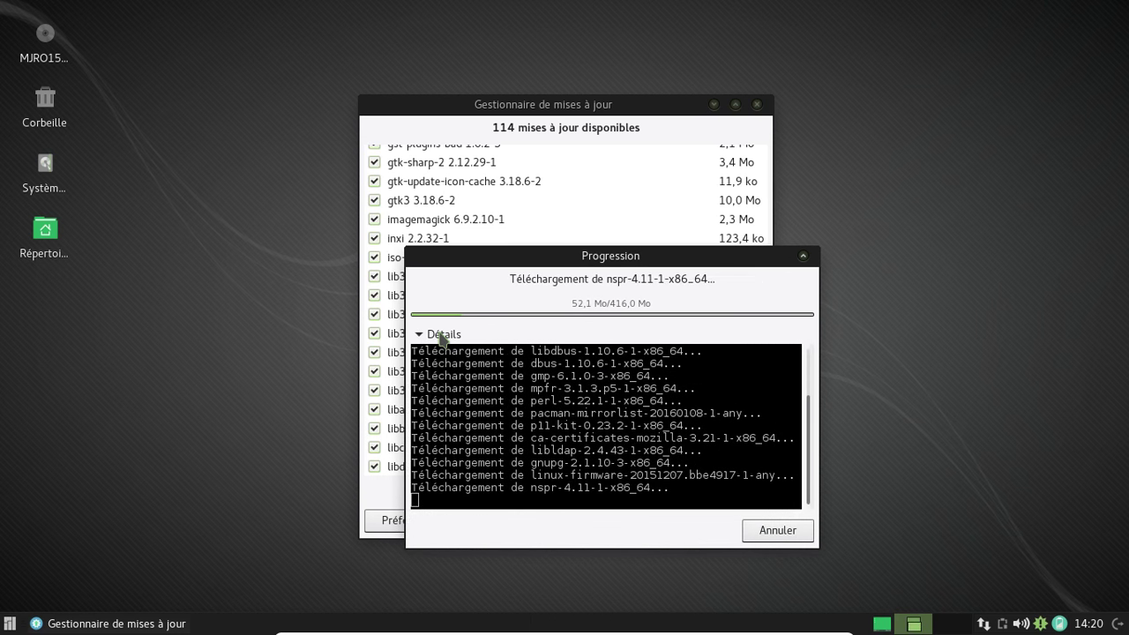
pyautogui.click(441, 335)
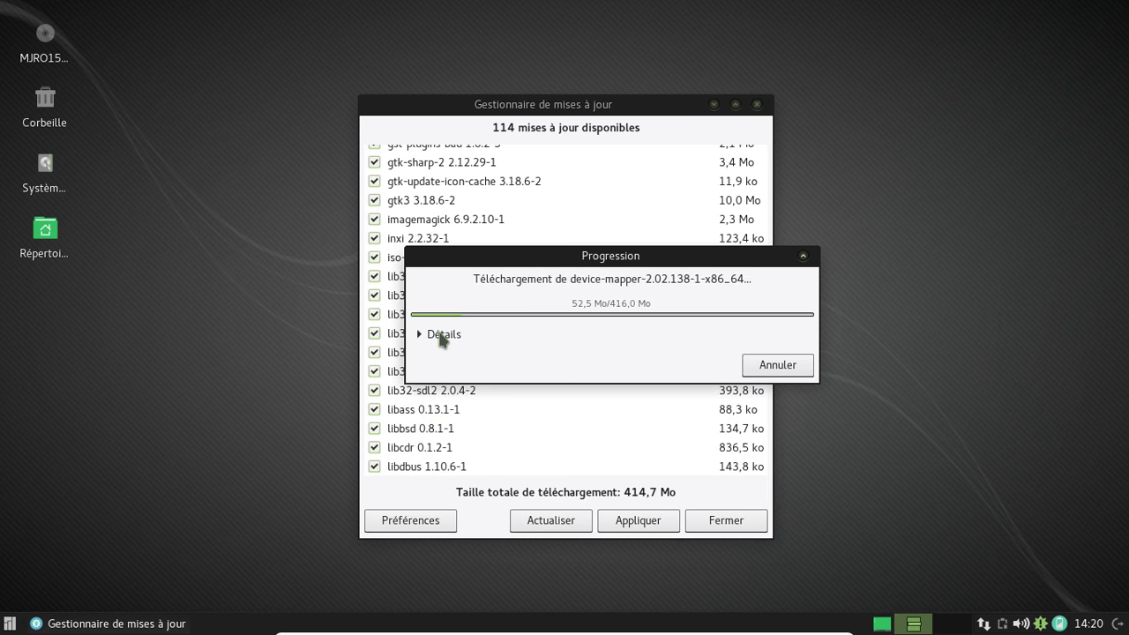
pyautogui.moveTo(596, 263); pyautogui.dragTo(522, 245)
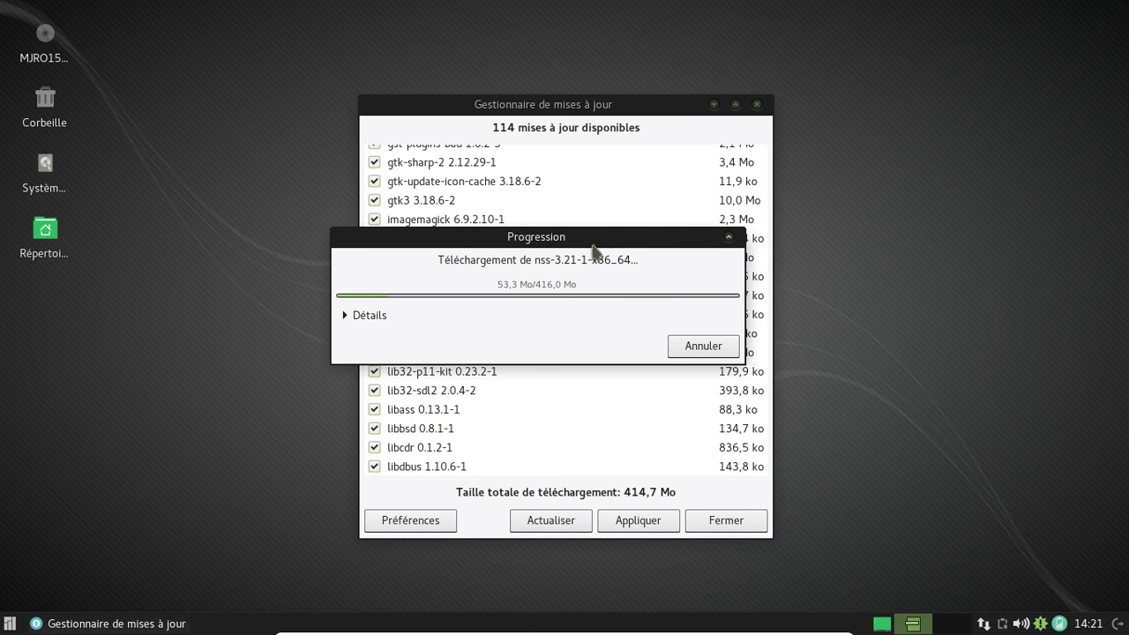
pyautogui.moveTo(590, 242); pyautogui.dragTo(414, 262)
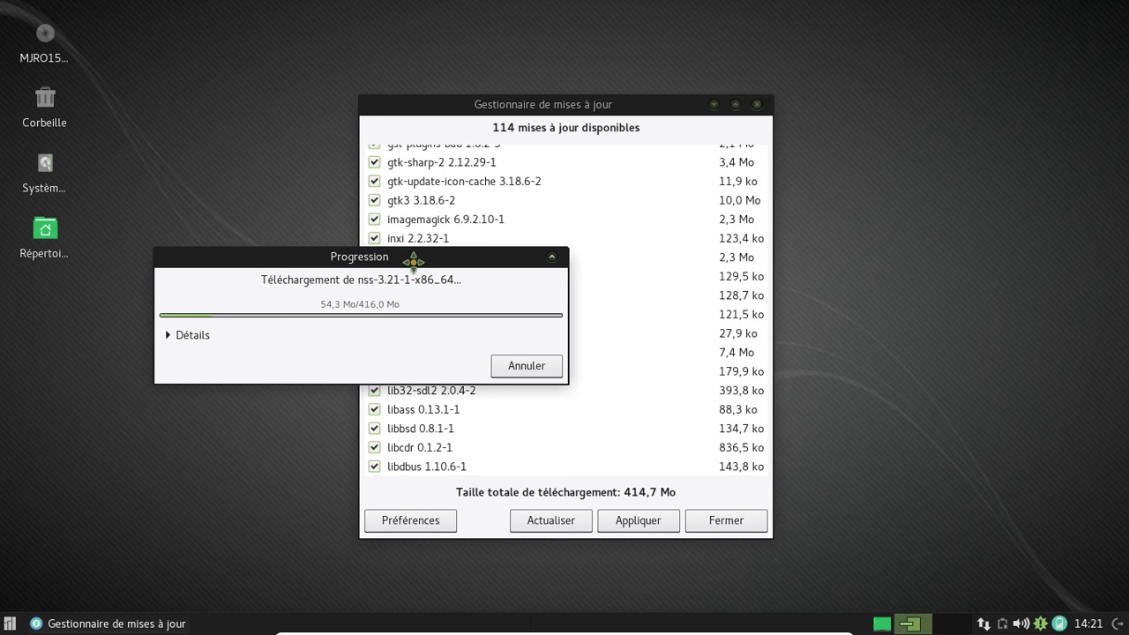
pyautogui.moveTo(413, 262); pyautogui.dragTo(513, 217)
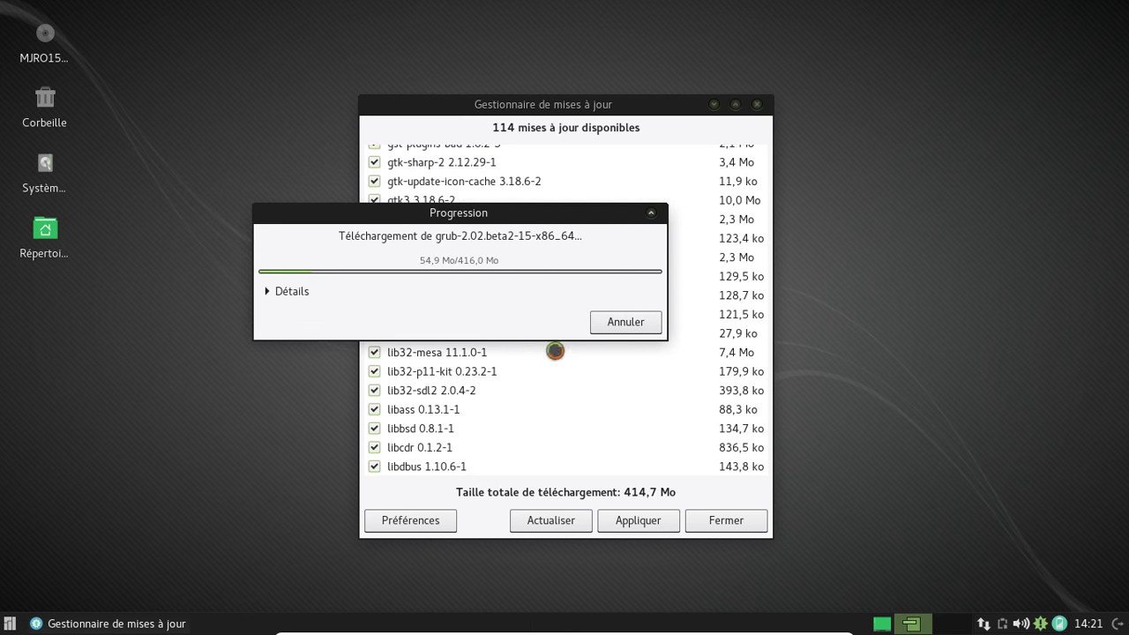
# Step: Show the download log again, scroll through its package list, then collapse it
pyautogui.click(281, 293)
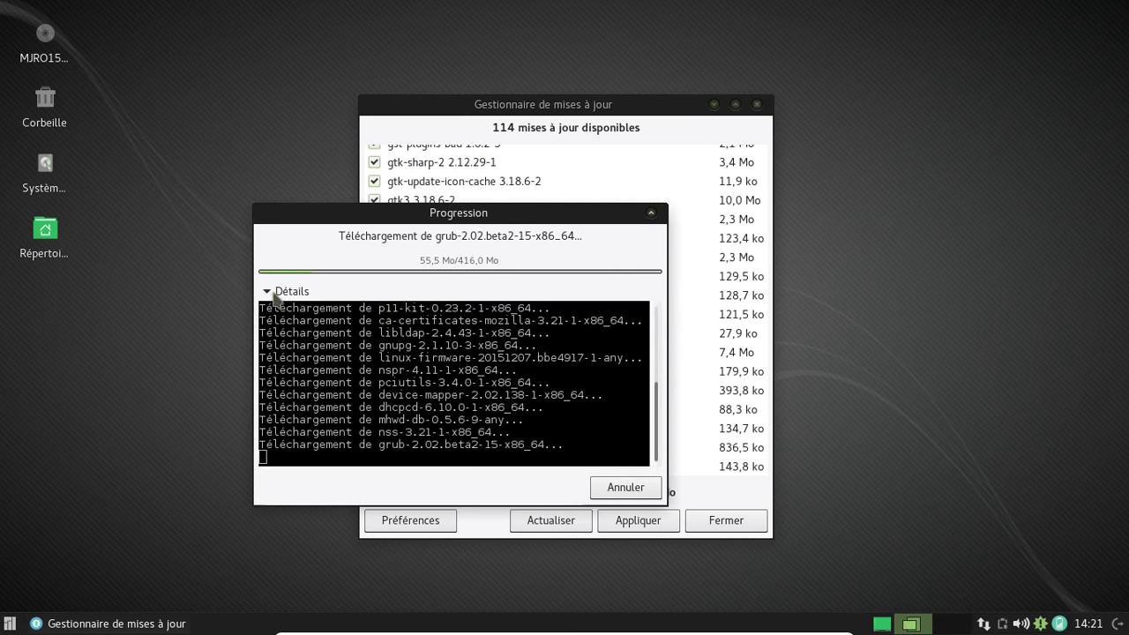
pyautogui.click(294, 295)
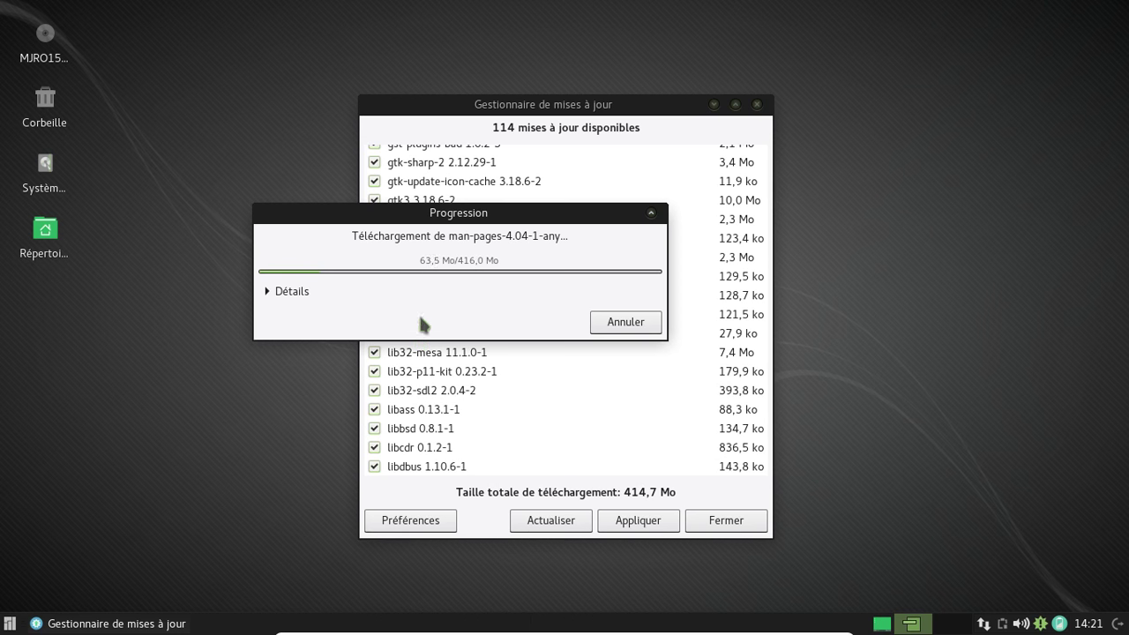
pyautogui.click(300, 292)
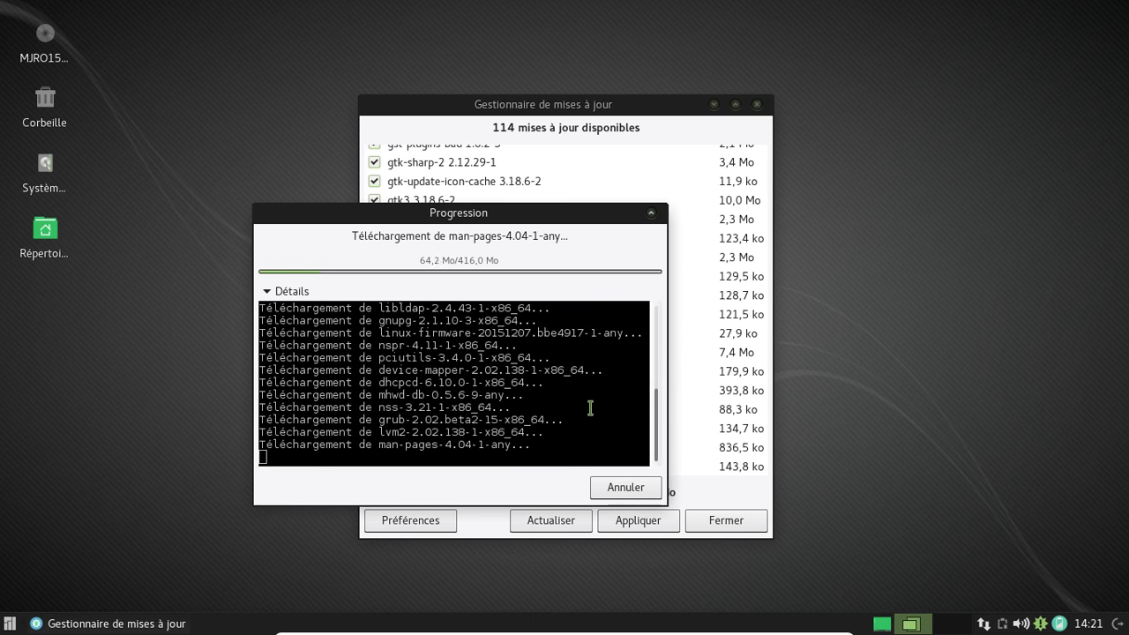
pyautogui.scroll(3, 588, 408)
pyautogui.scroll(2, 590, 407)
pyautogui.scroll(-5, 590, 408)
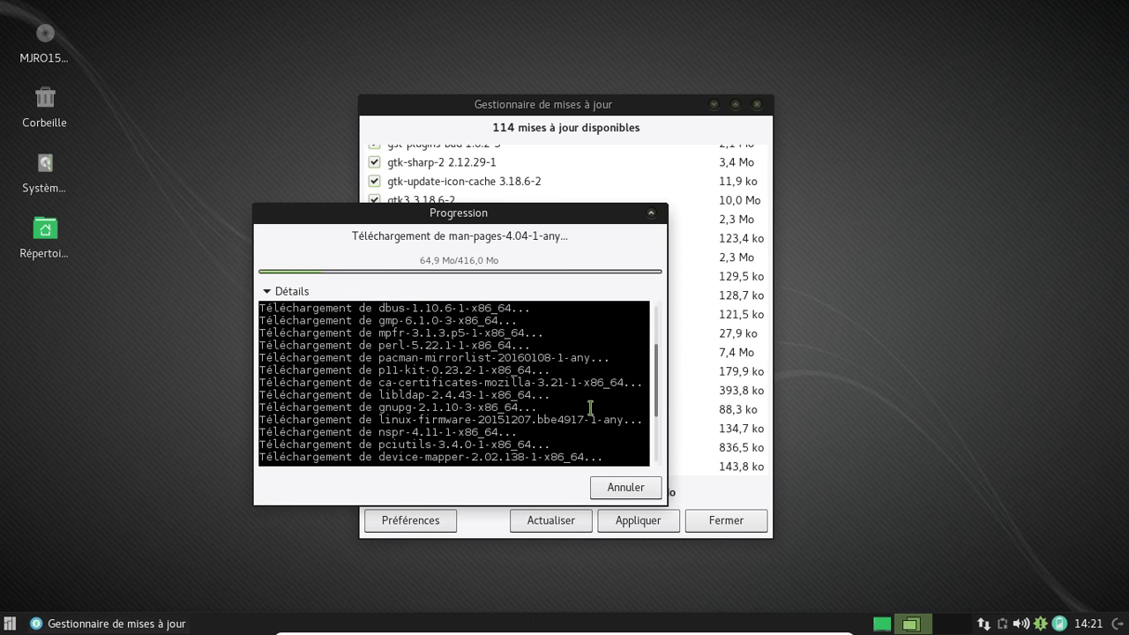
pyautogui.click(290, 294)
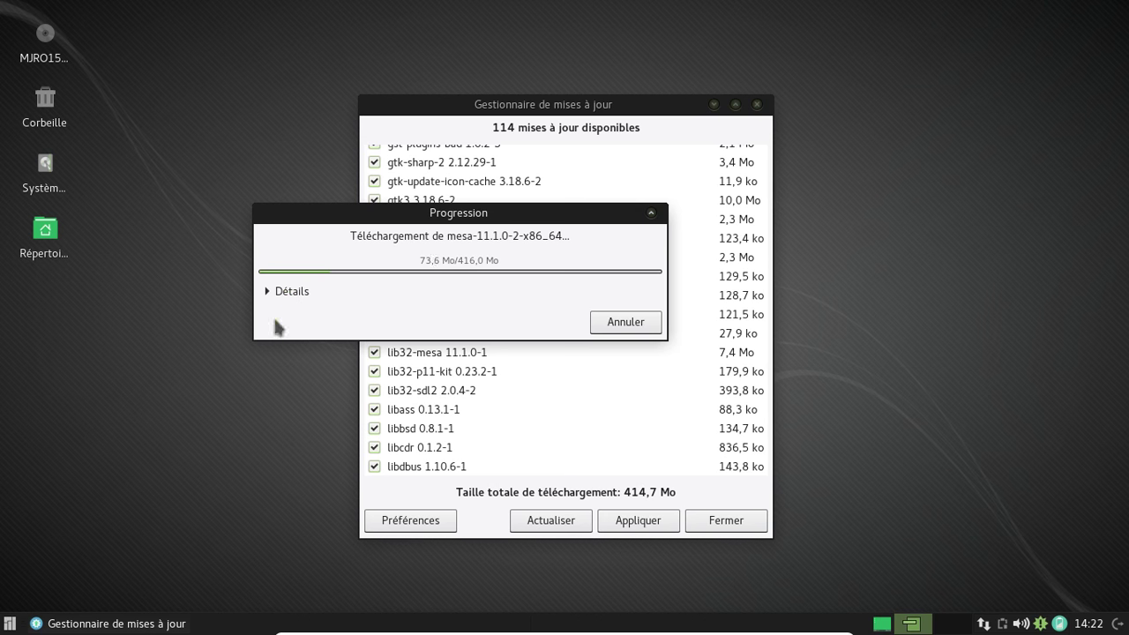
# Step: Search 'fire' in the Whisker Menu and launch Firefox from the results
pyautogui.click(10, 623)
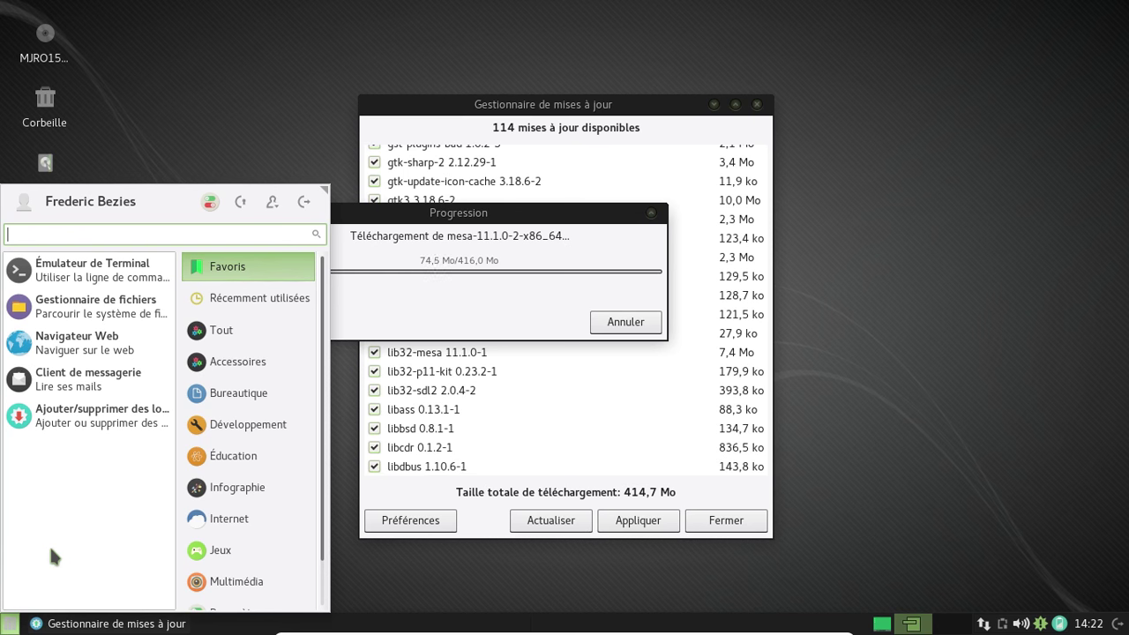
pyautogui.write('fire')
pyautogui.press('Return')
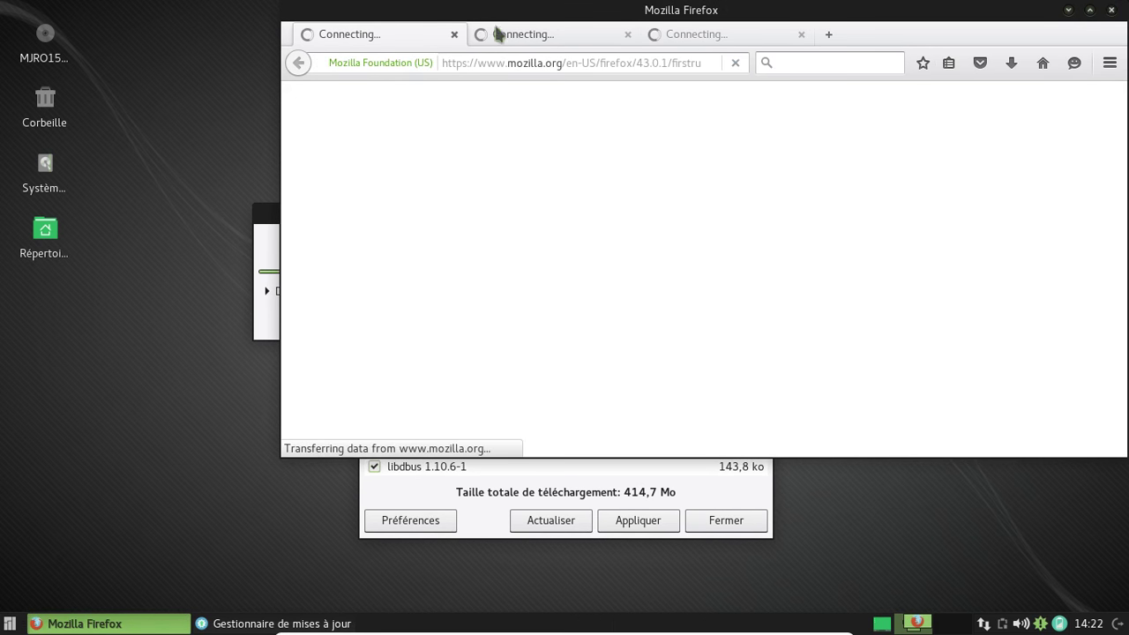
# Step: Close the two Firefox welcome tabs and open the full Manjaro Update 2016-01-13 post
pyautogui.moveTo(500, 13); pyautogui.dragTo(418, 43)
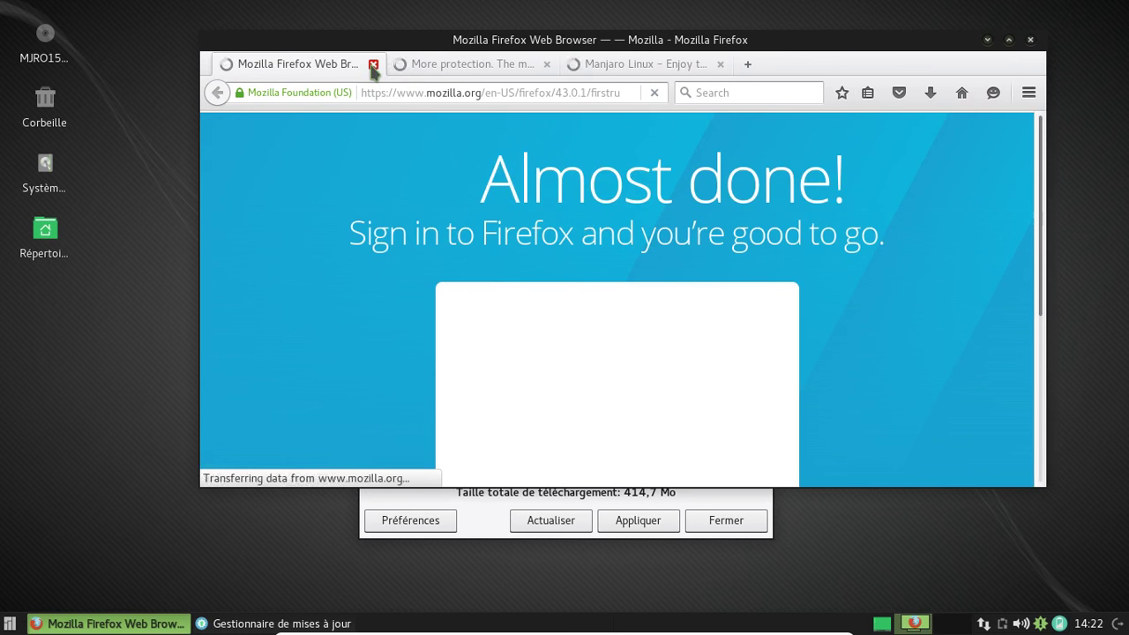
pyautogui.click(374, 64)
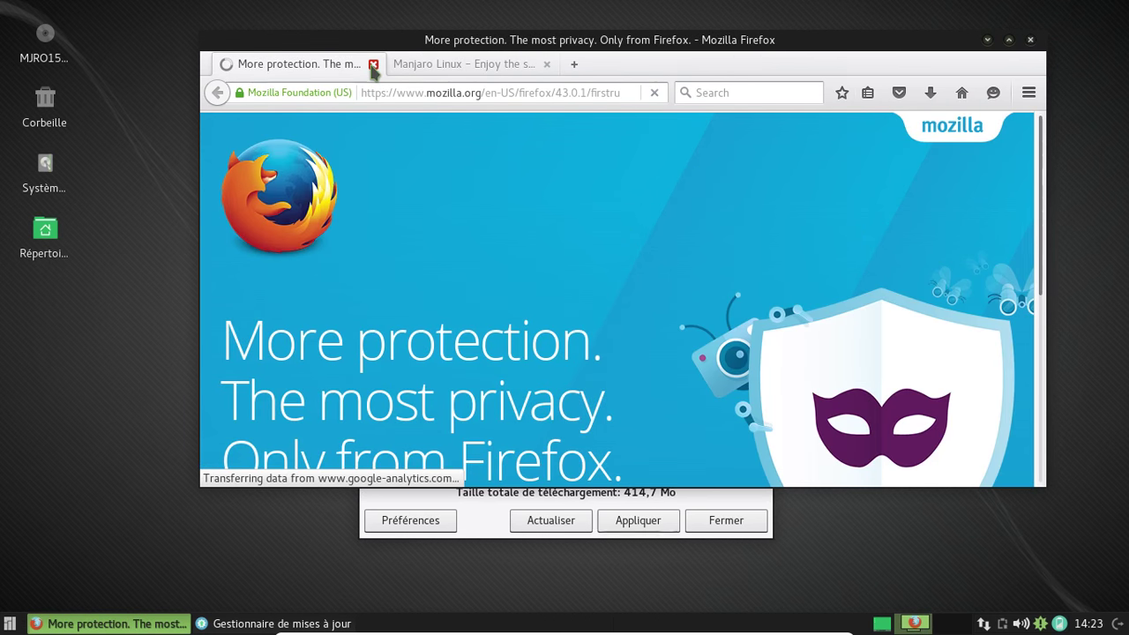
pyautogui.click(373, 65)
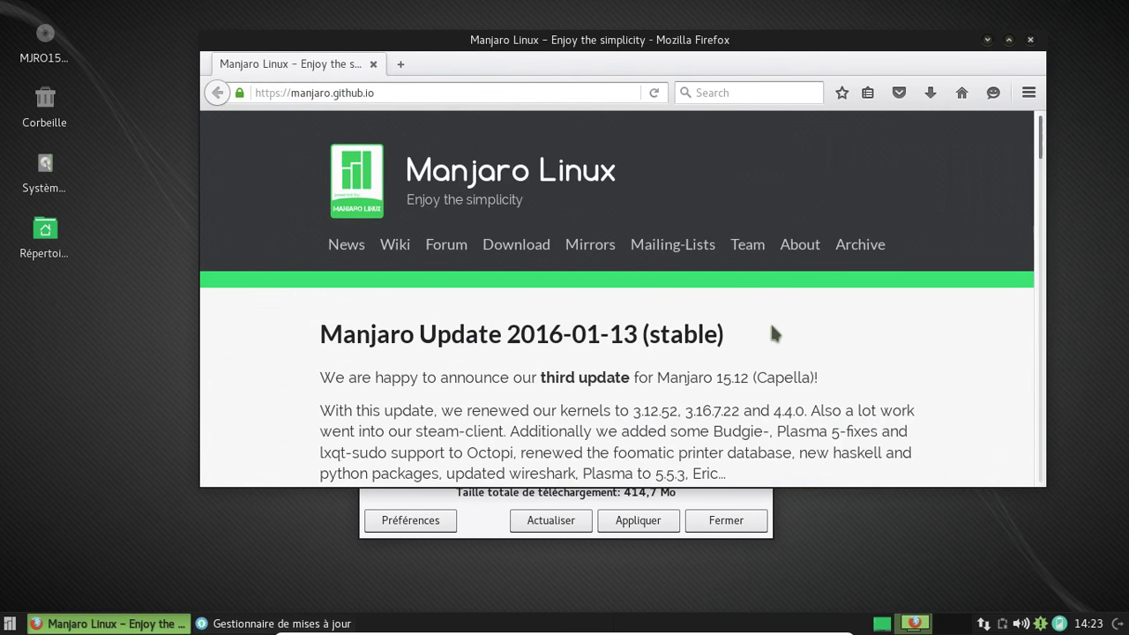
pyautogui.scroll(-2, 771, 324)
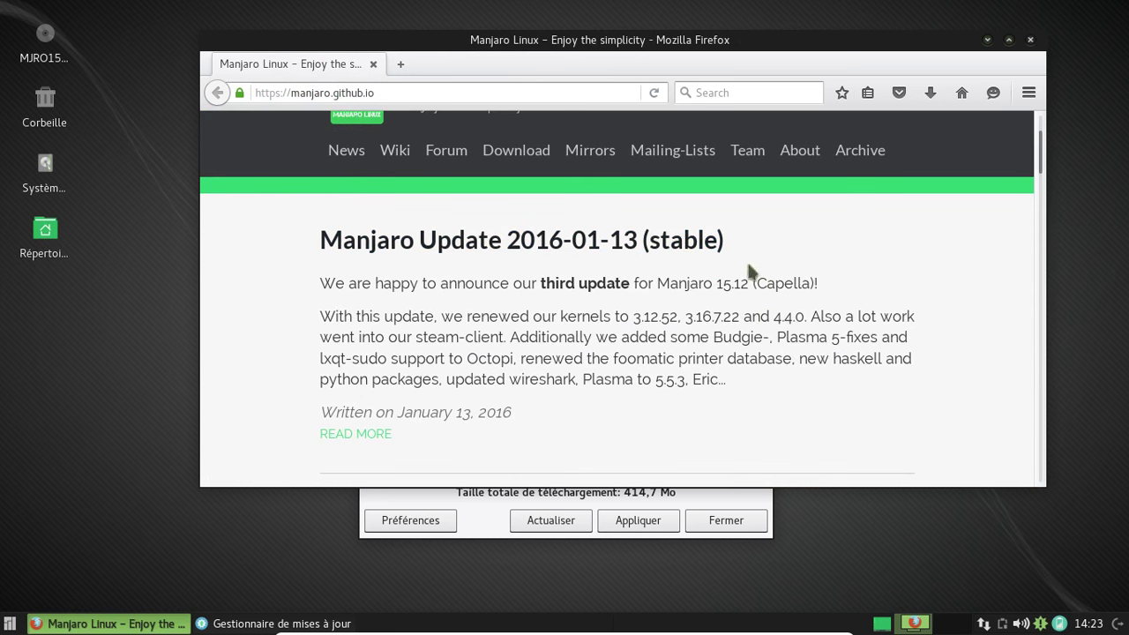
pyautogui.click(380, 439)
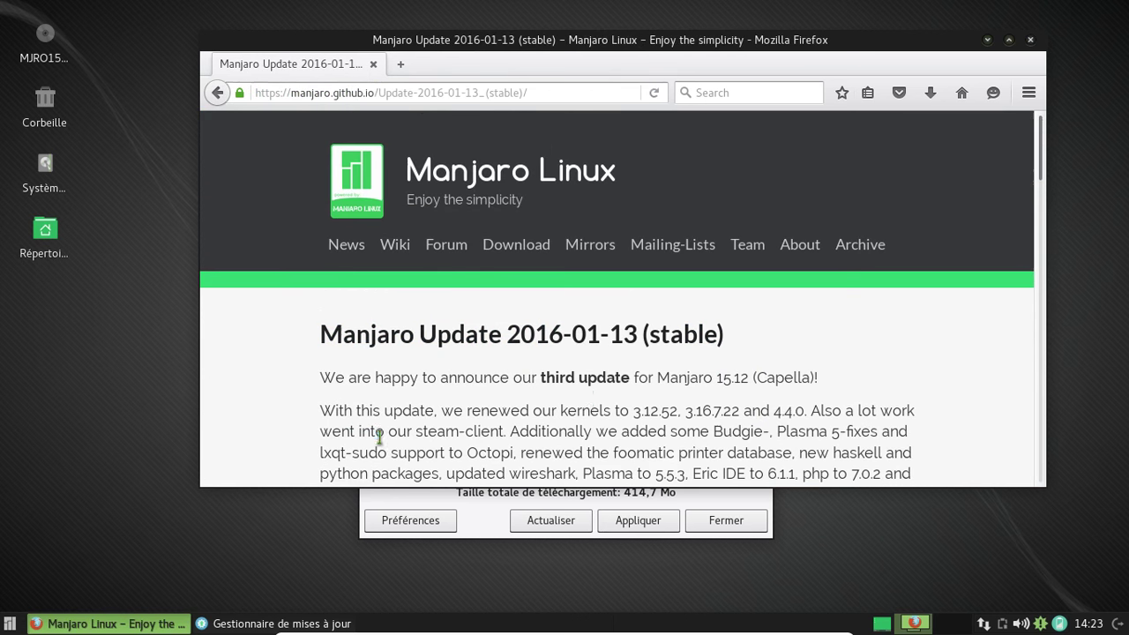
# Step: Scroll through the Manjaro Update 2016-01-13 announcement, then close Firefox
pyautogui.scroll(-2, 931, 351)
pyautogui.scroll(-1, 929, 344)
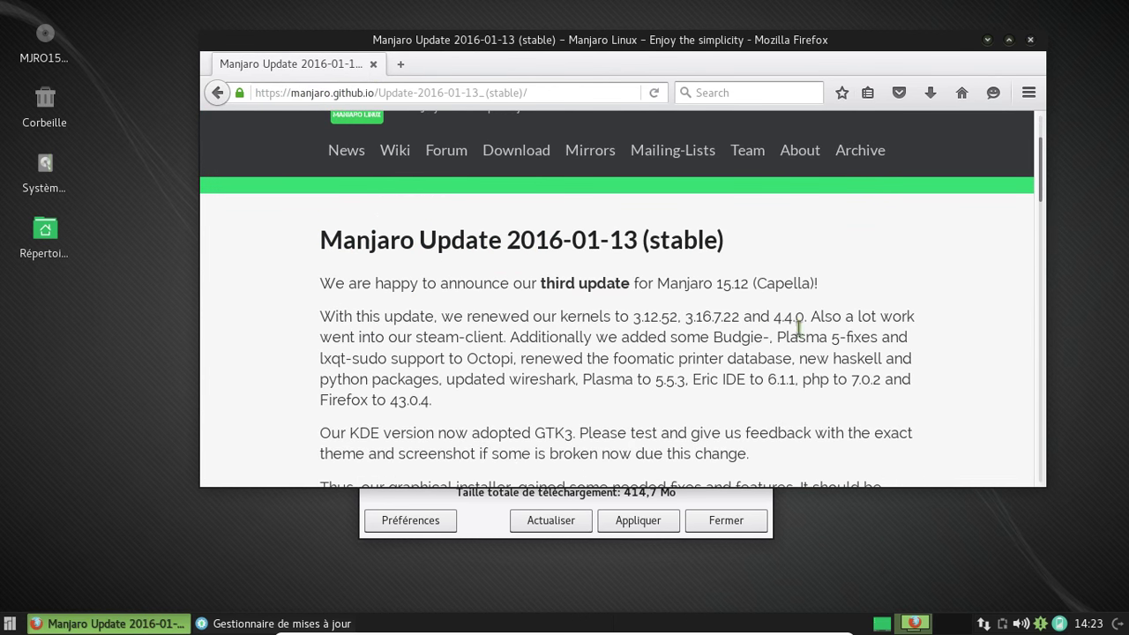
pyautogui.scroll(-1, 970, 305)
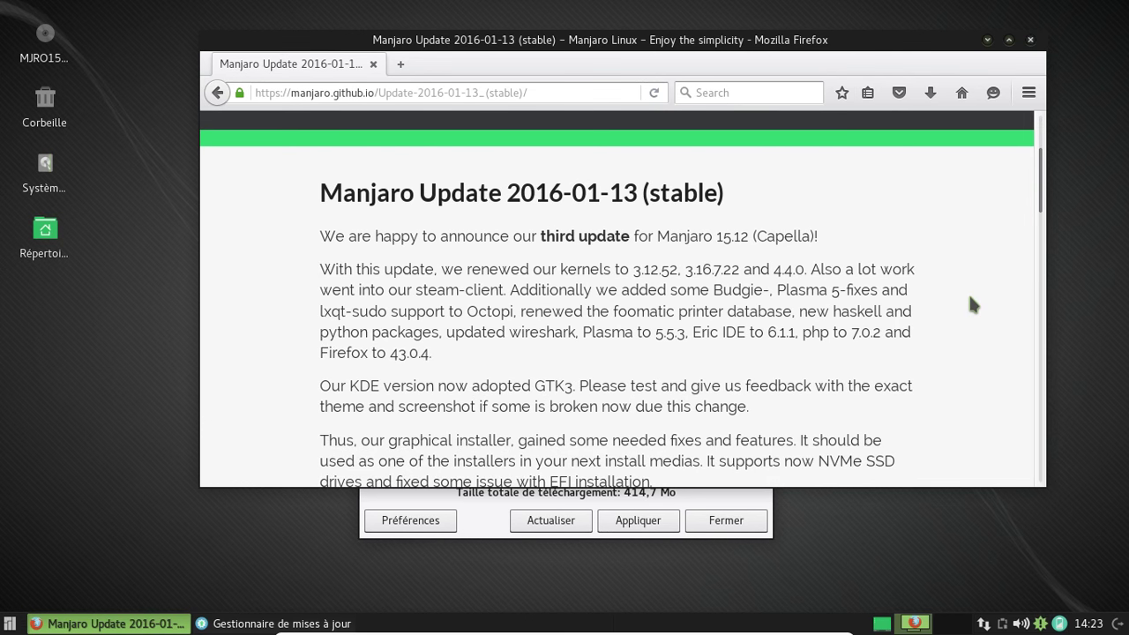
pyautogui.scroll(-2, 969, 298)
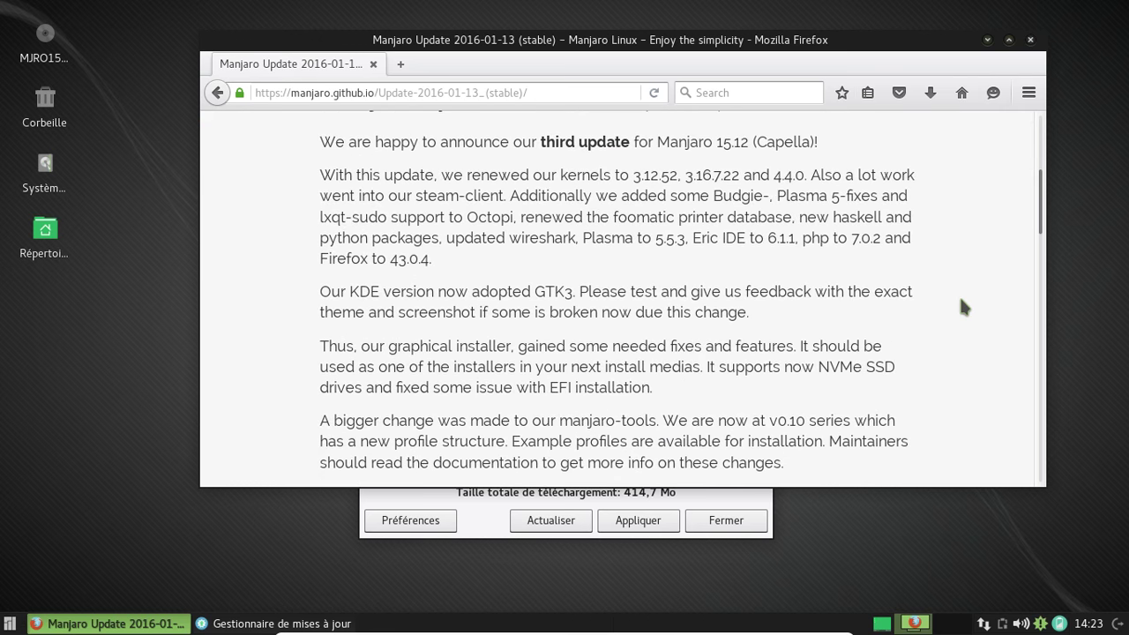
pyautogui.scroll(-5, 930, 300)
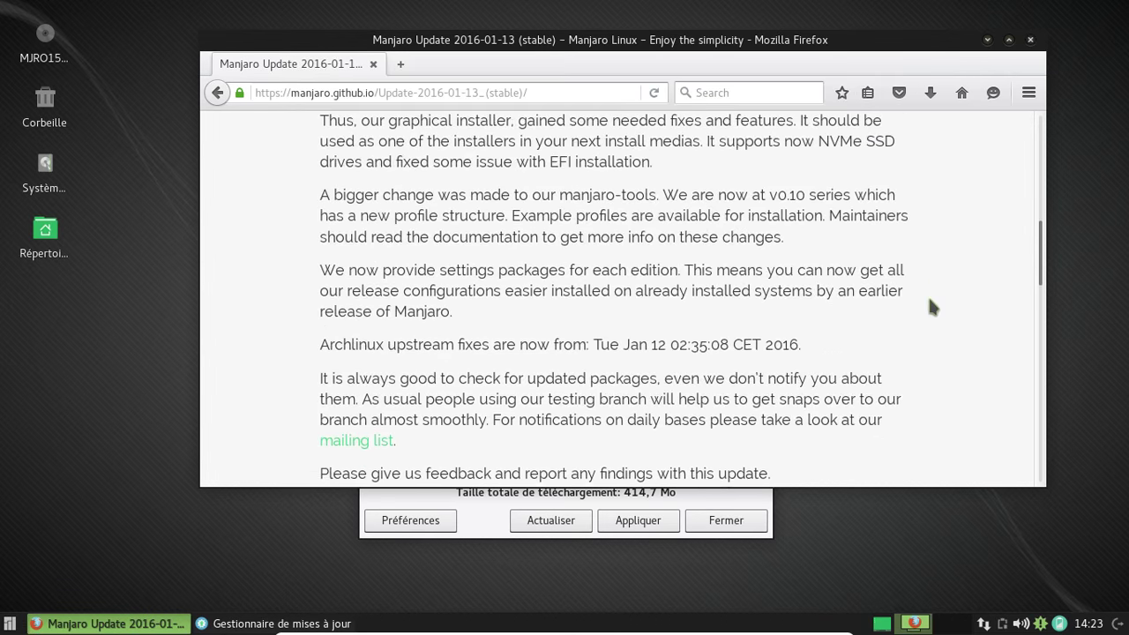
pyautogui.scroll(-4, 931, 304)
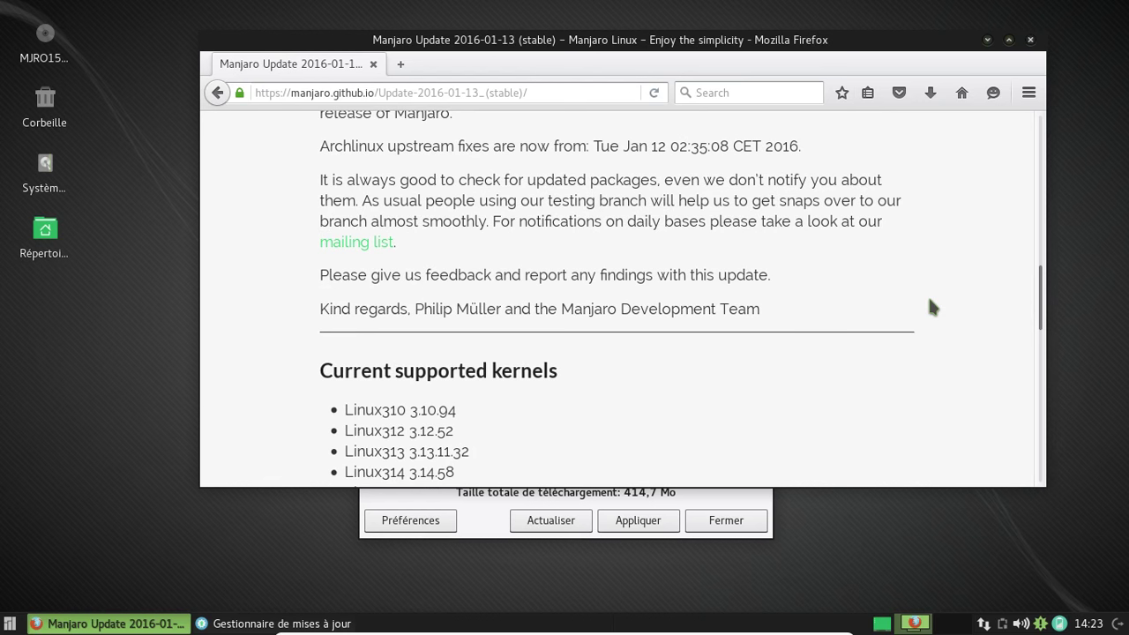
pyautogui.scroll(-6, 930, 305)
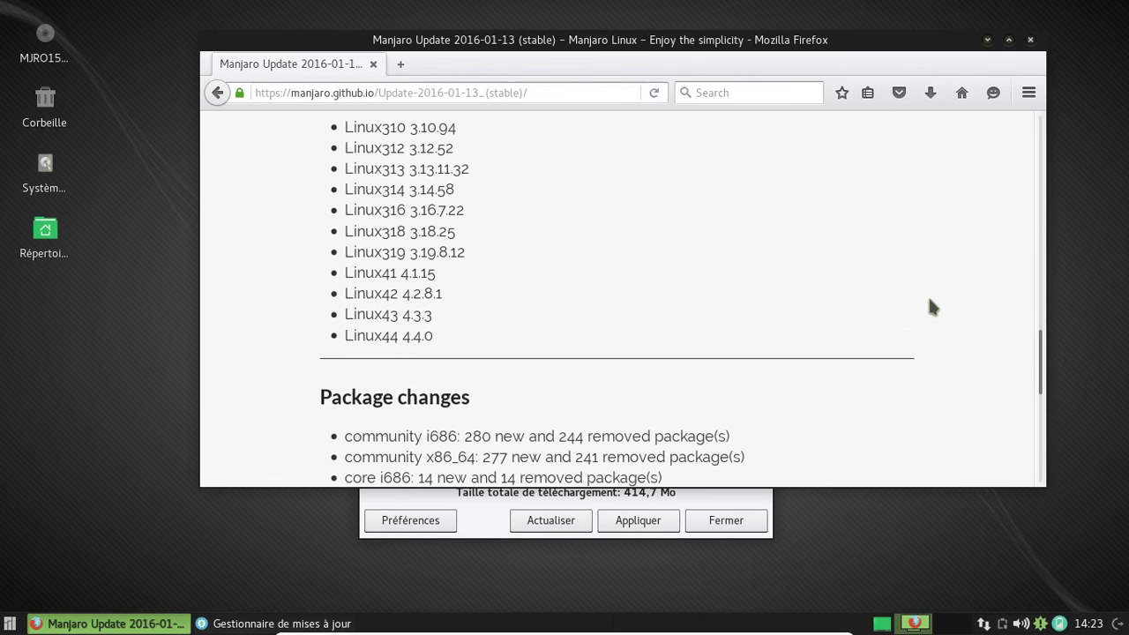
pyautogui.scroll(-6, 930, 306)
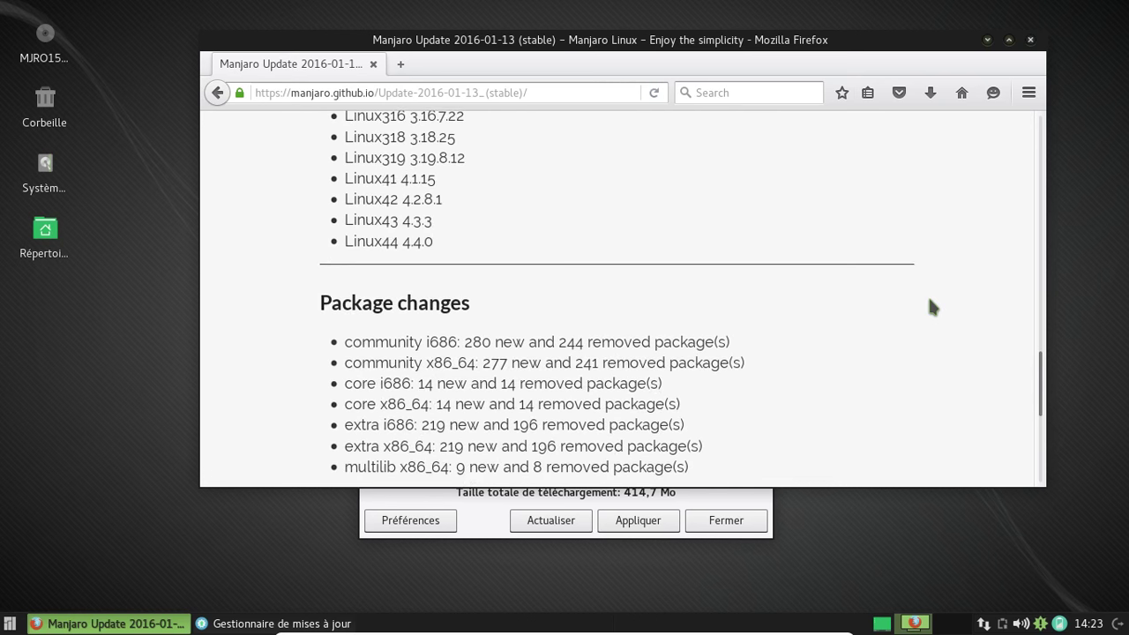
pyautogui.scroll(-1, 931, 306)
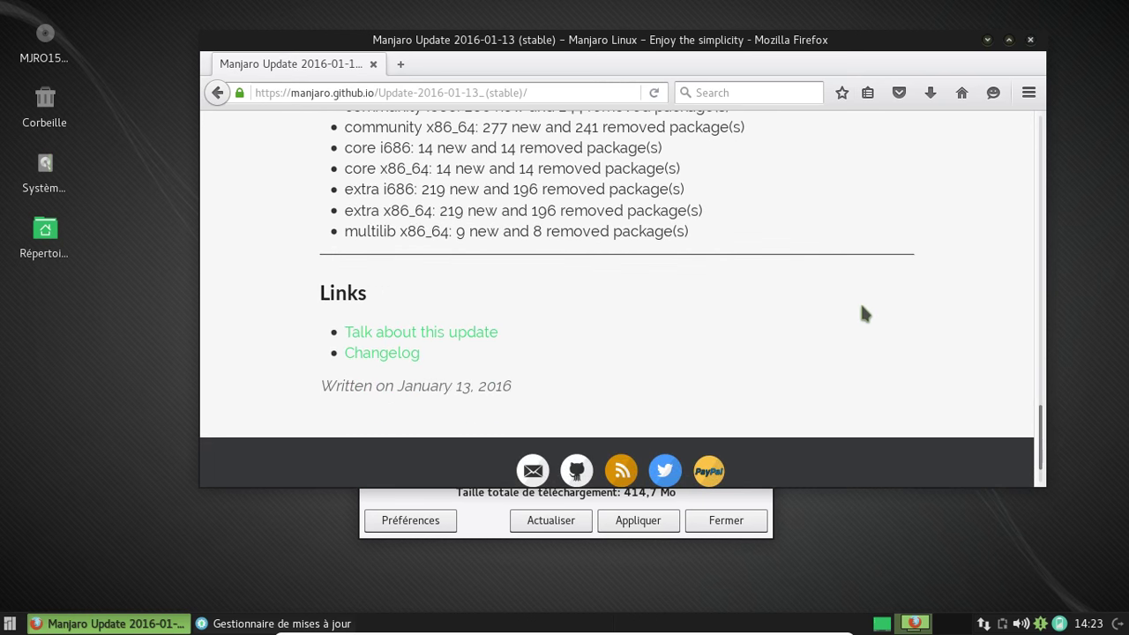
pyautogui.scroll(3, 861, 307)
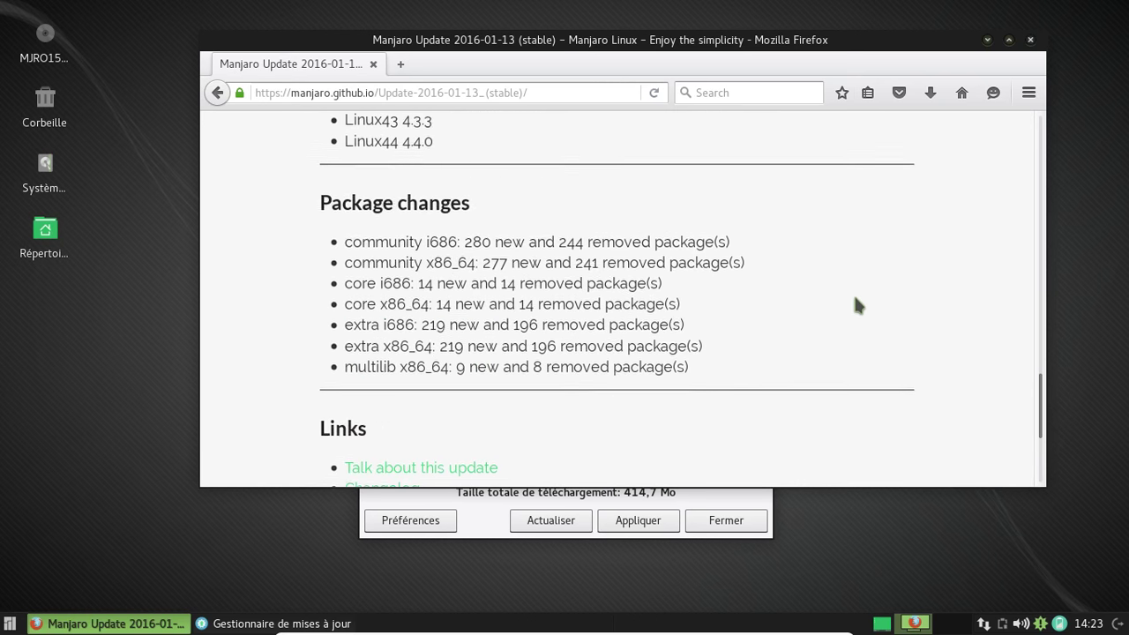
pyautogui.click(1031, 42)
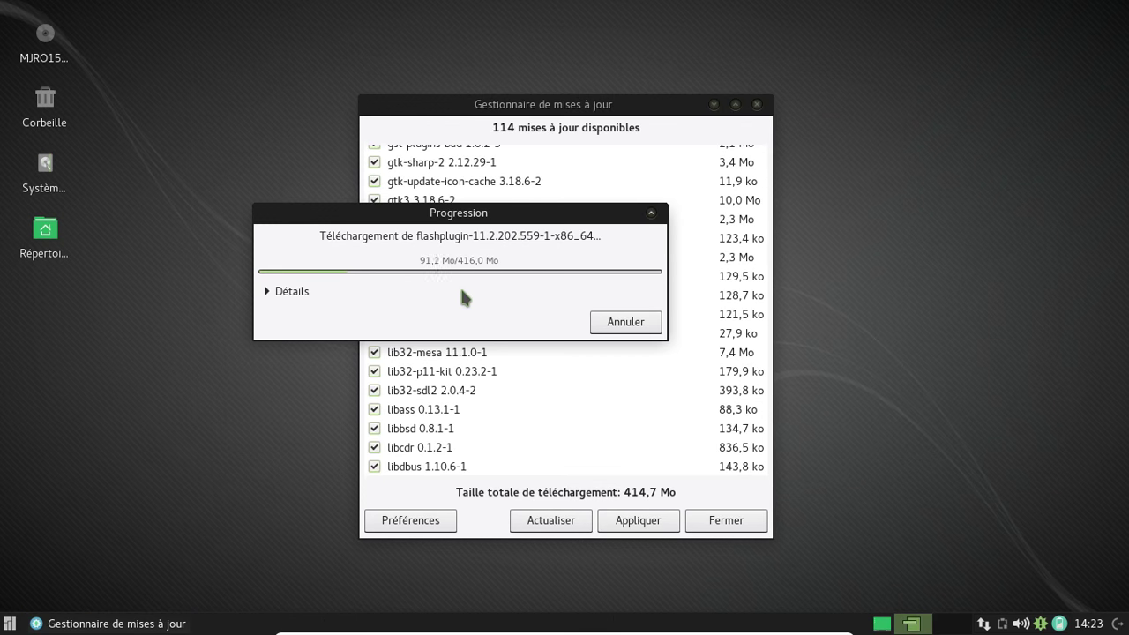
# Step: Toggle the Progression dialog's Détails expander closed and open so the package log stays visible
pyautogui.click(278, 298)
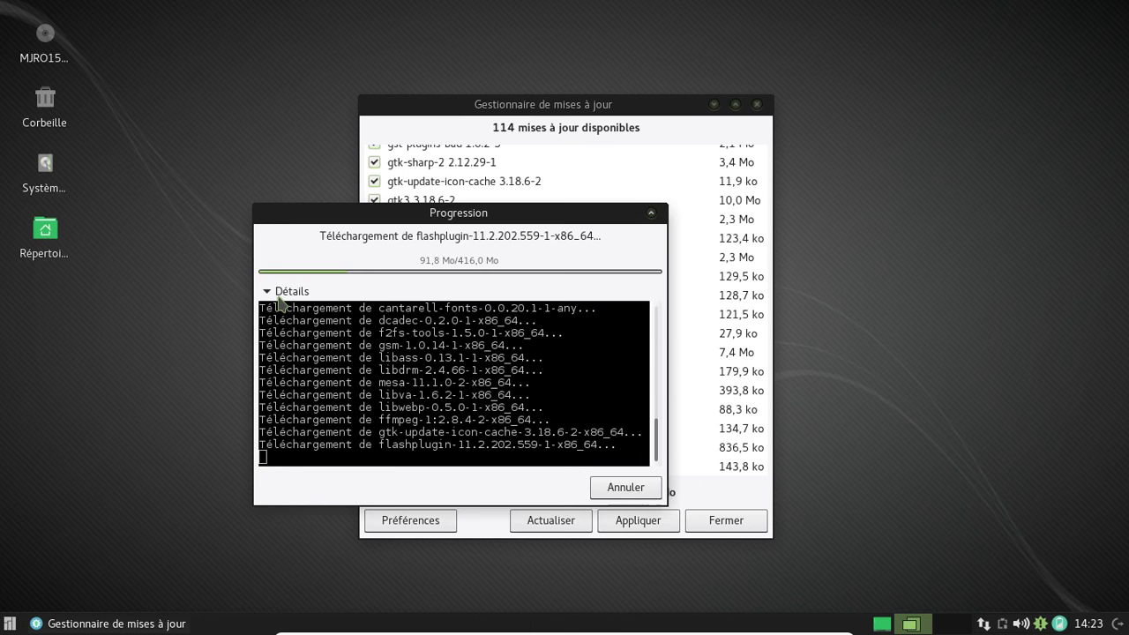
pyautogui.click(279, 298)
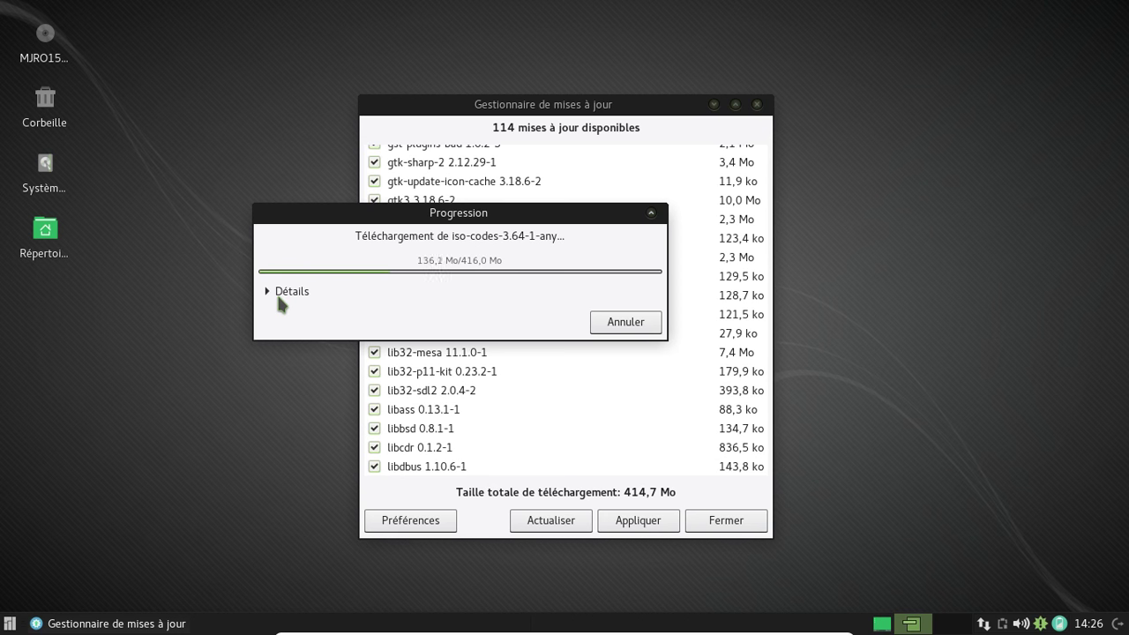
pyautogui.click(281, 300)
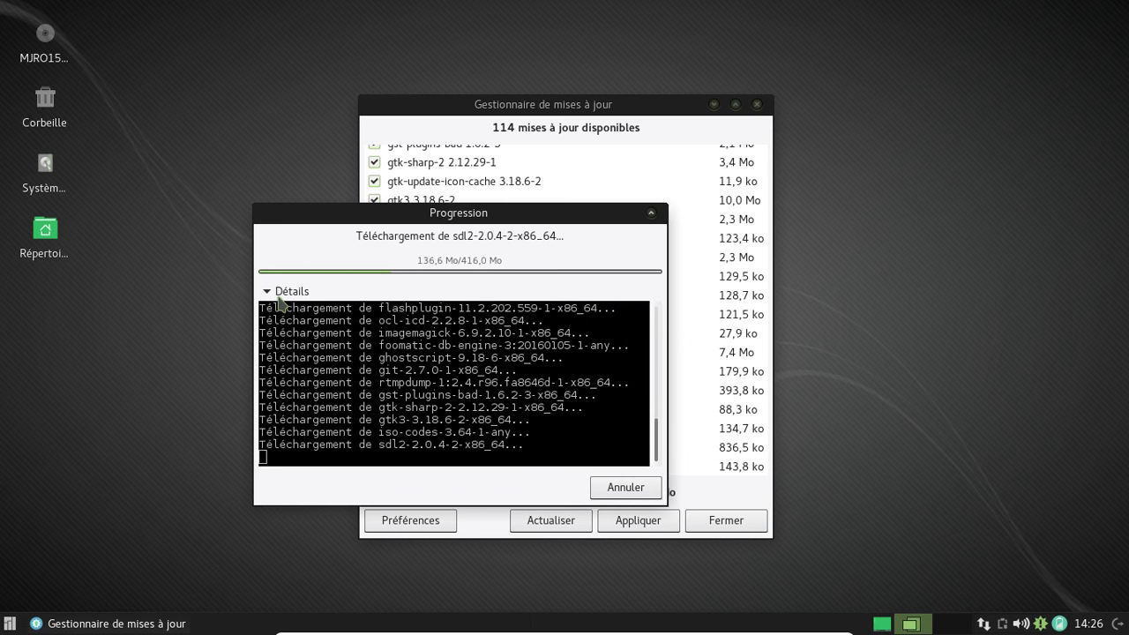
# Step: Cancel the package download and refresh the Dépôts Officiels mirror list in Preferences after authenticating
pyautogui.click(625, 489)
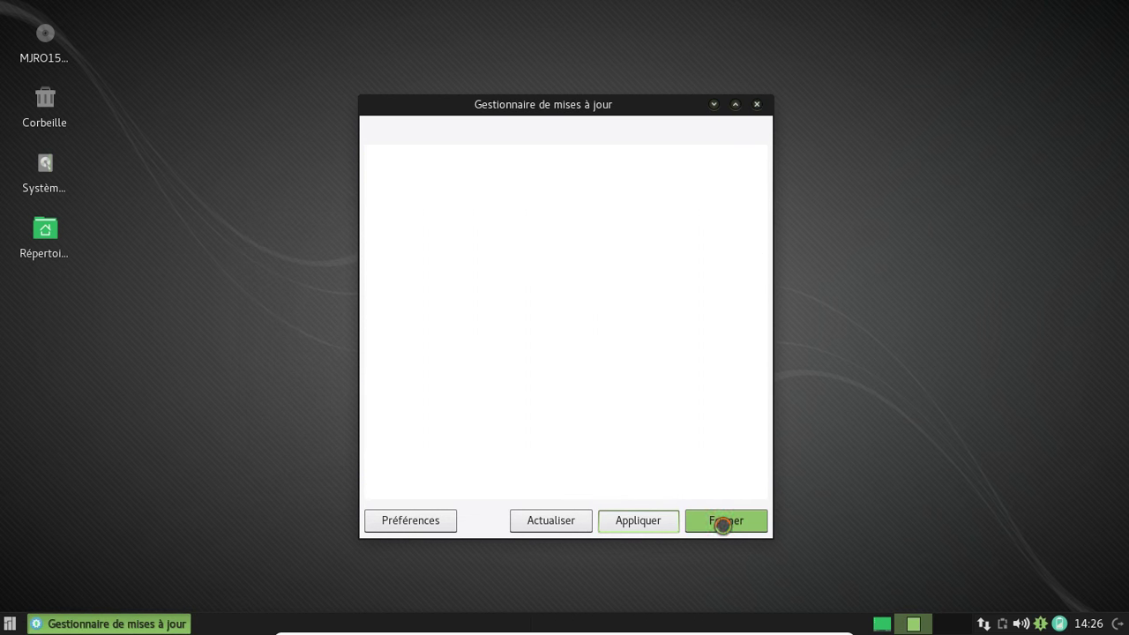
pyautogui.click(432, 524)
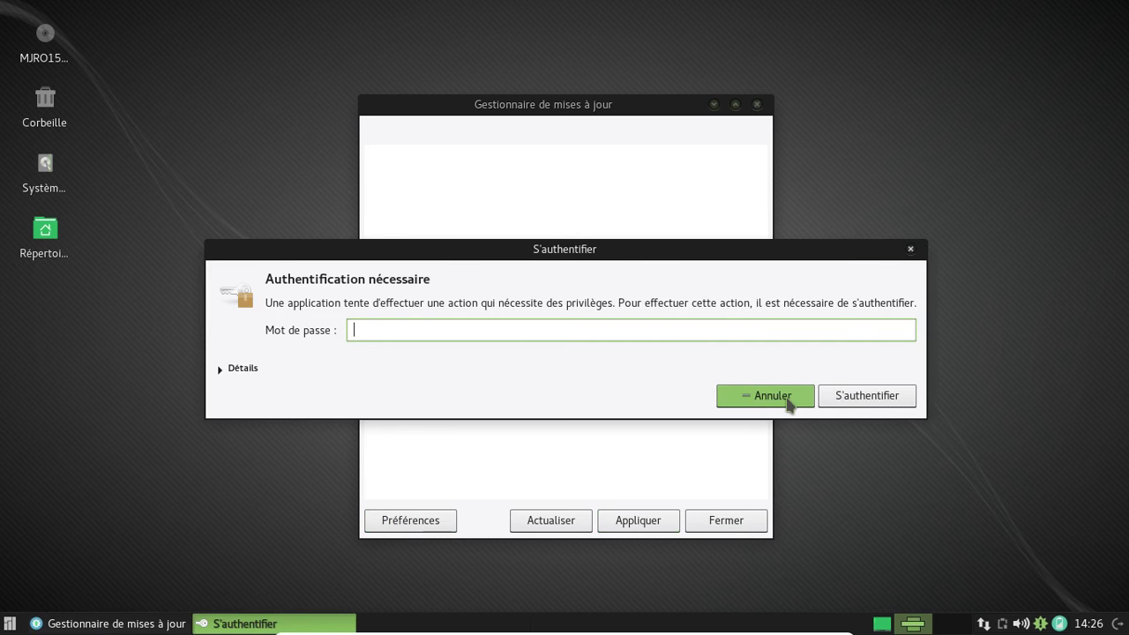
pyautogui.write('••••••••')
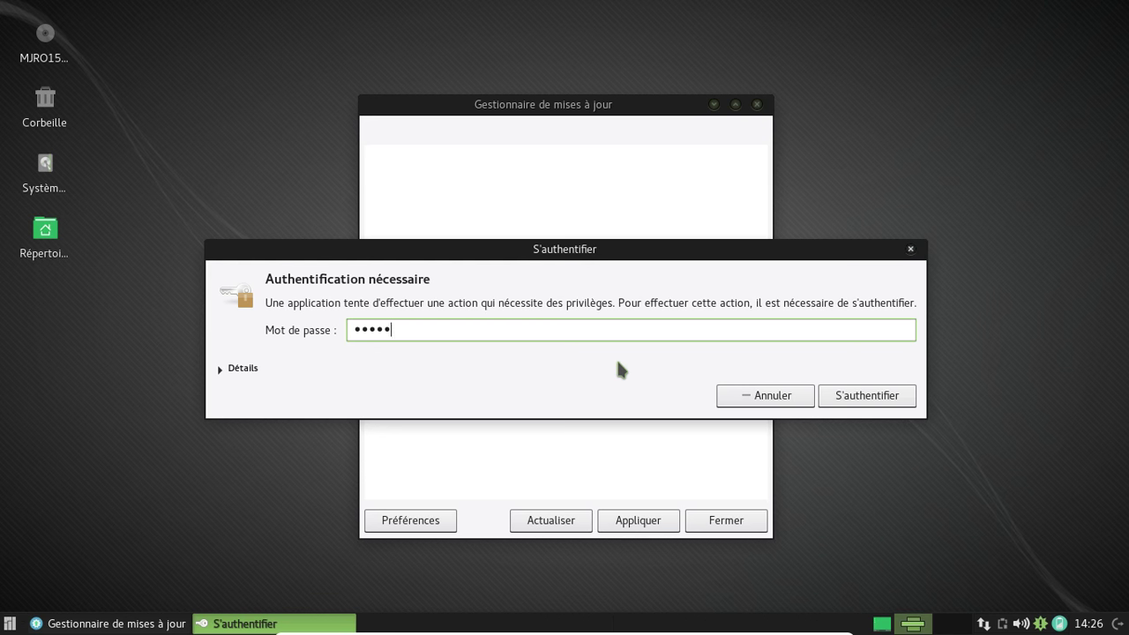
pyautogui.press('Return')
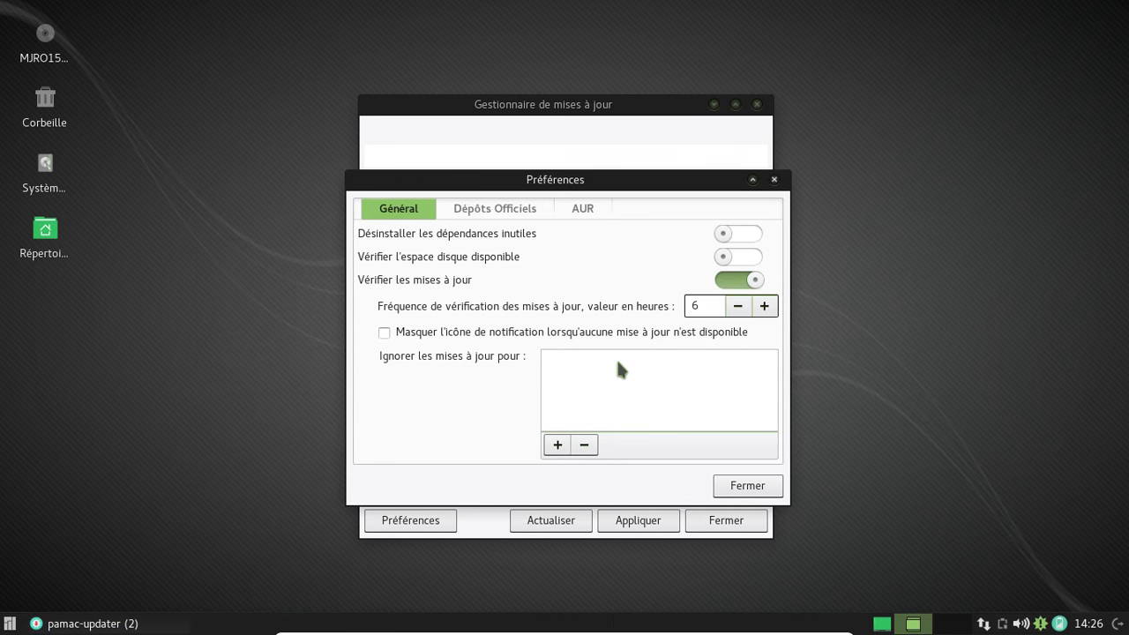
pyautogui.click(507, 210)
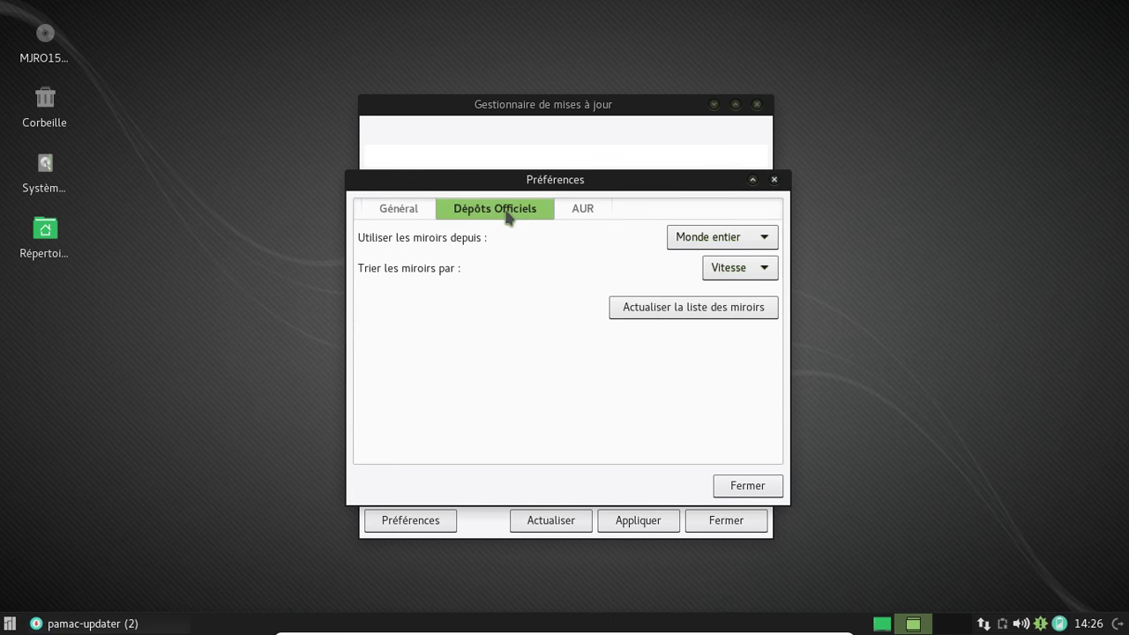
pyautogui.click(745, 316)
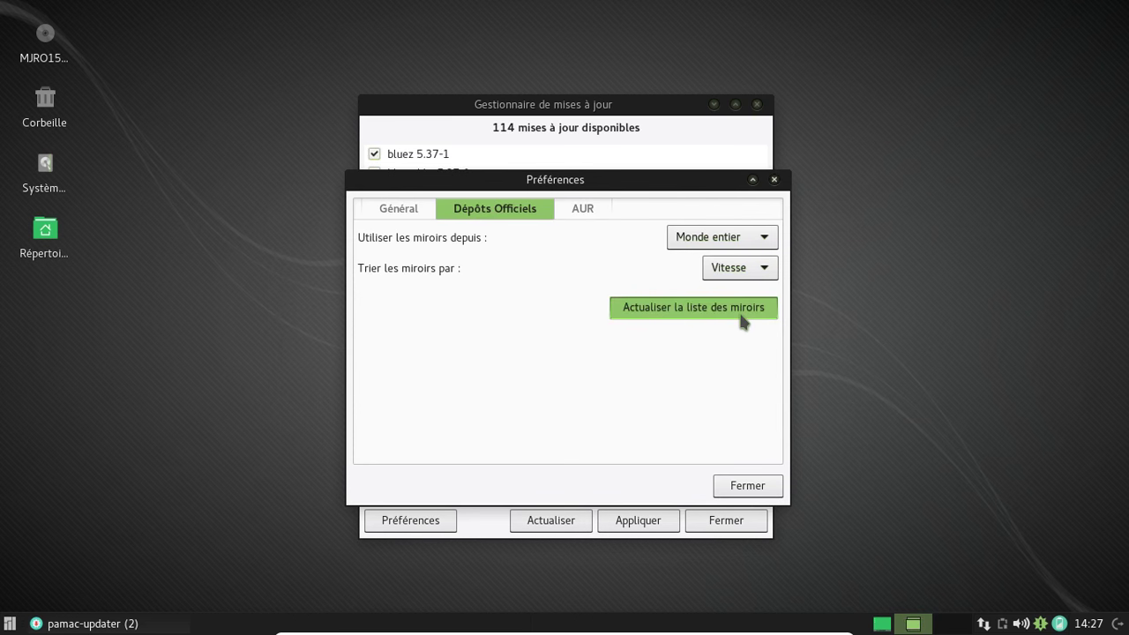
pyautogui.click(764, 486)
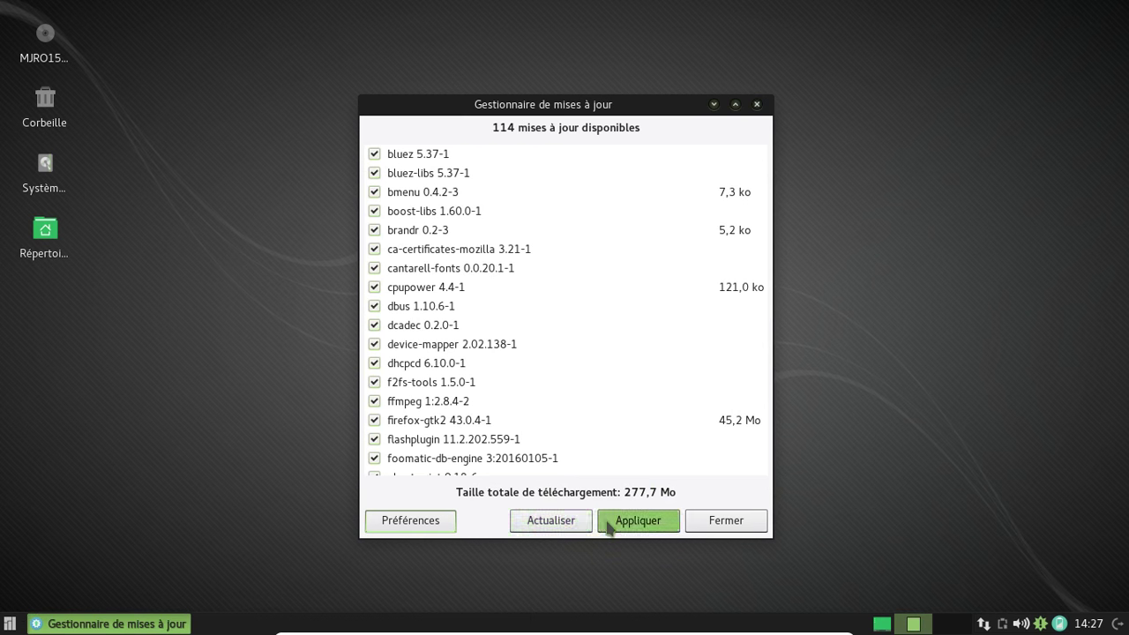
# Step: Refresh the update list and start applying the 114 updates (277,7 Mo)
pyautogui.click(574, 522)
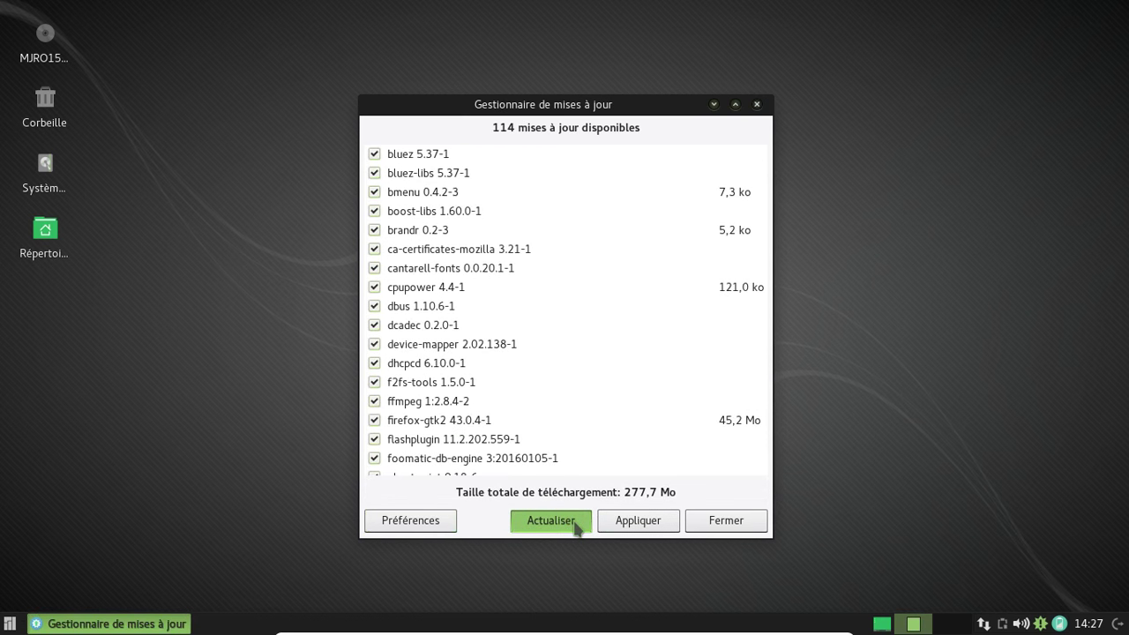
pyautogui.click(651, 525)
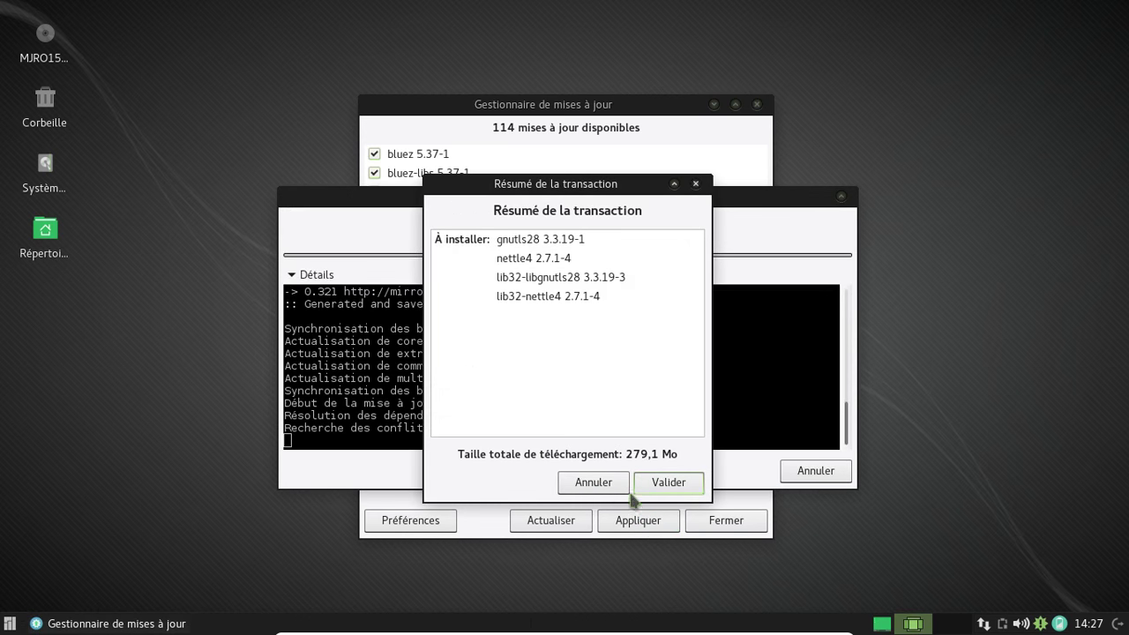
pyautogui.click(653, 484)
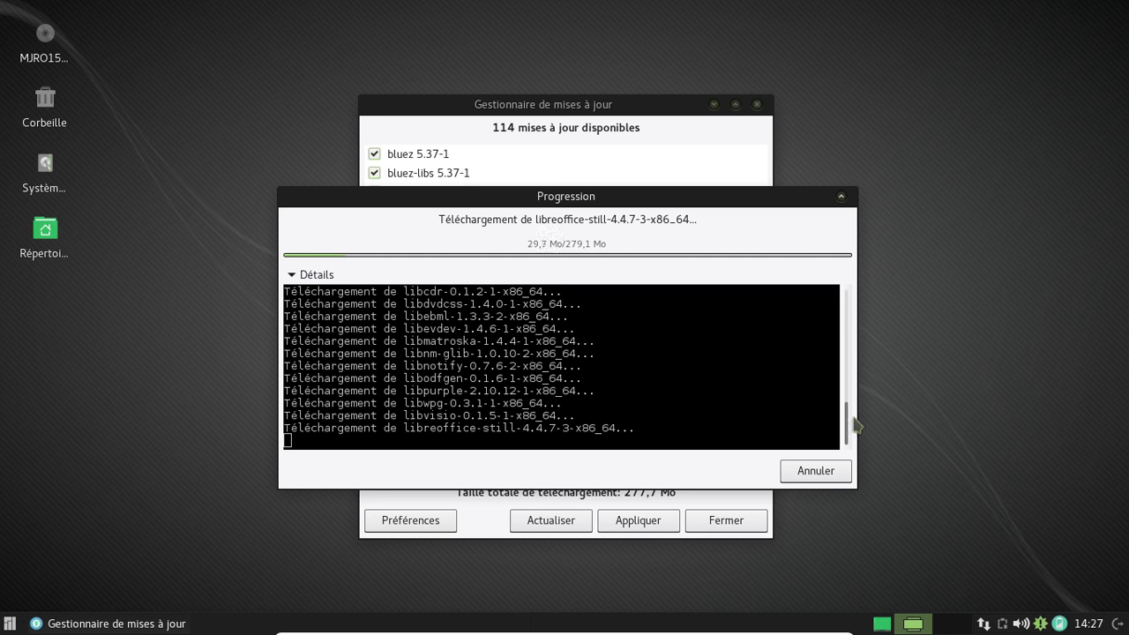
# Step: Follow the download in the Progression dialog, toggling the Détails log until integrity checking begins
pyautogui.moveTo(847, 423); pyautogui.dragTo(847, 300)
pyautogui.scroll(-10, 834, 371)
pyautogui.scroll(5, 830, 351)
pyautogui.scroll(5, 829, 347)
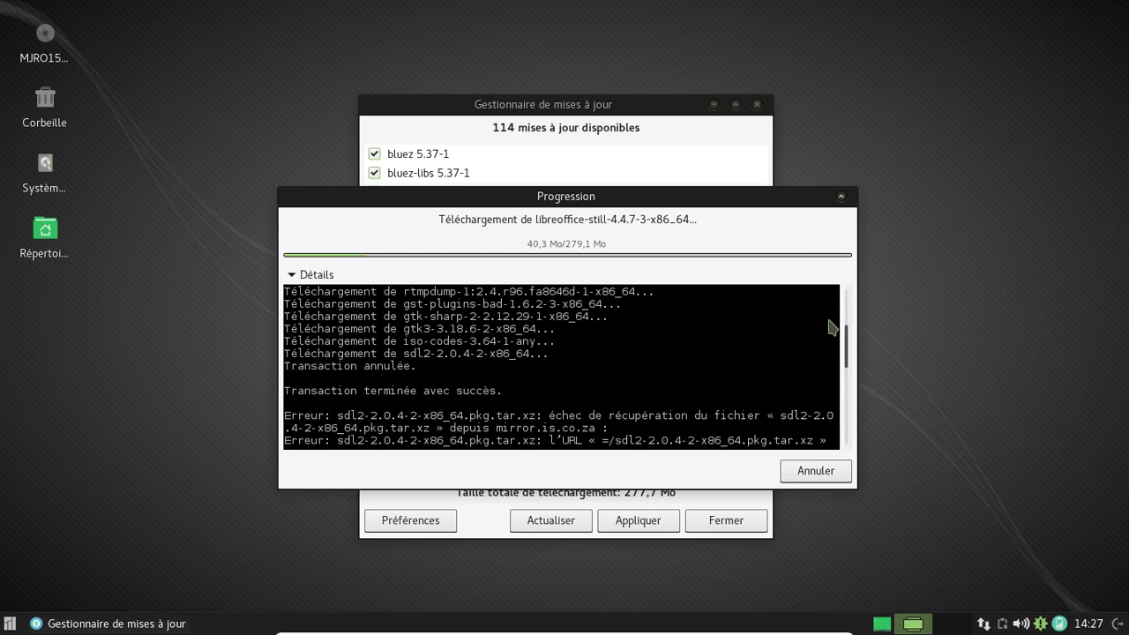
pyautogui.scroll(10, 825, 388)
pyautogui.scroll(-15, 794, 423)
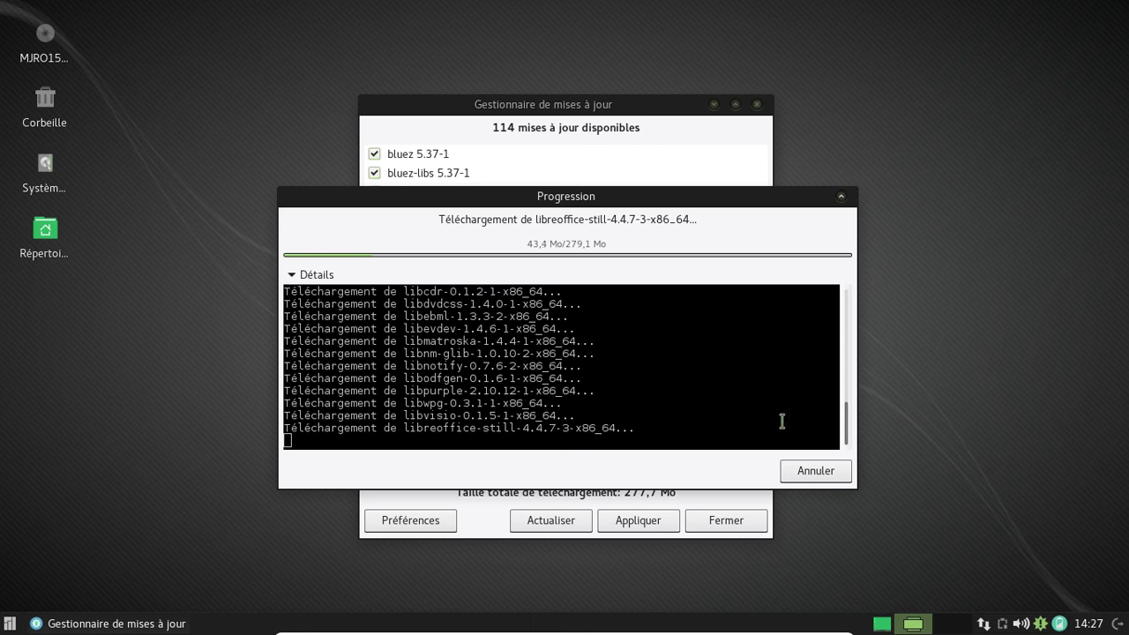
pyautogui.click(292, 275)
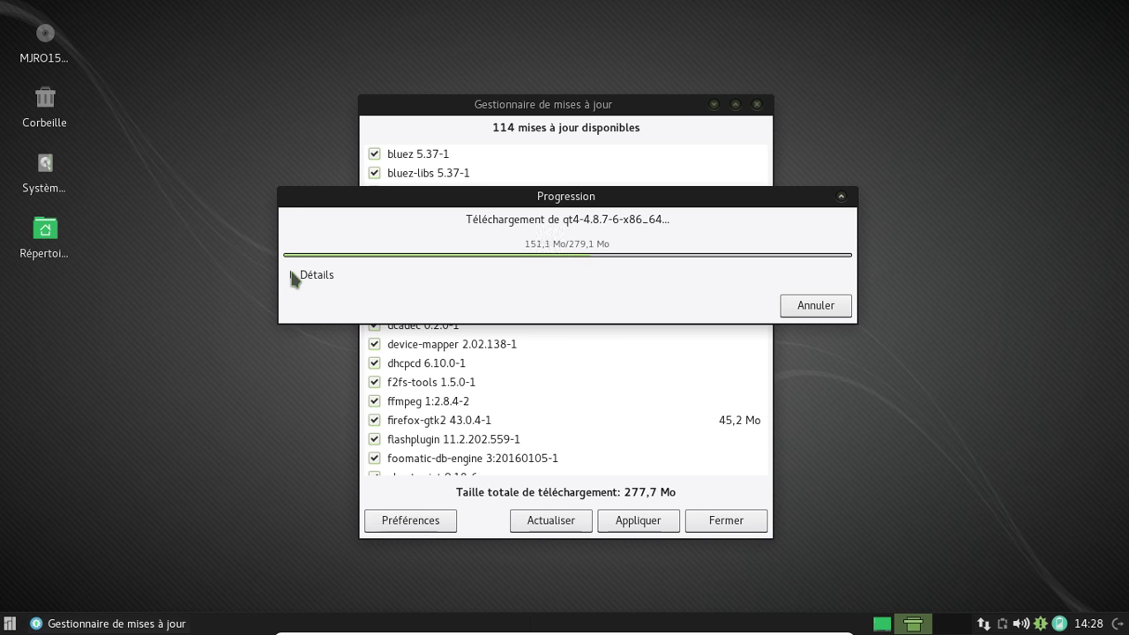
pyautogui.click(293, 274)
pyautogui.click(293, 276)
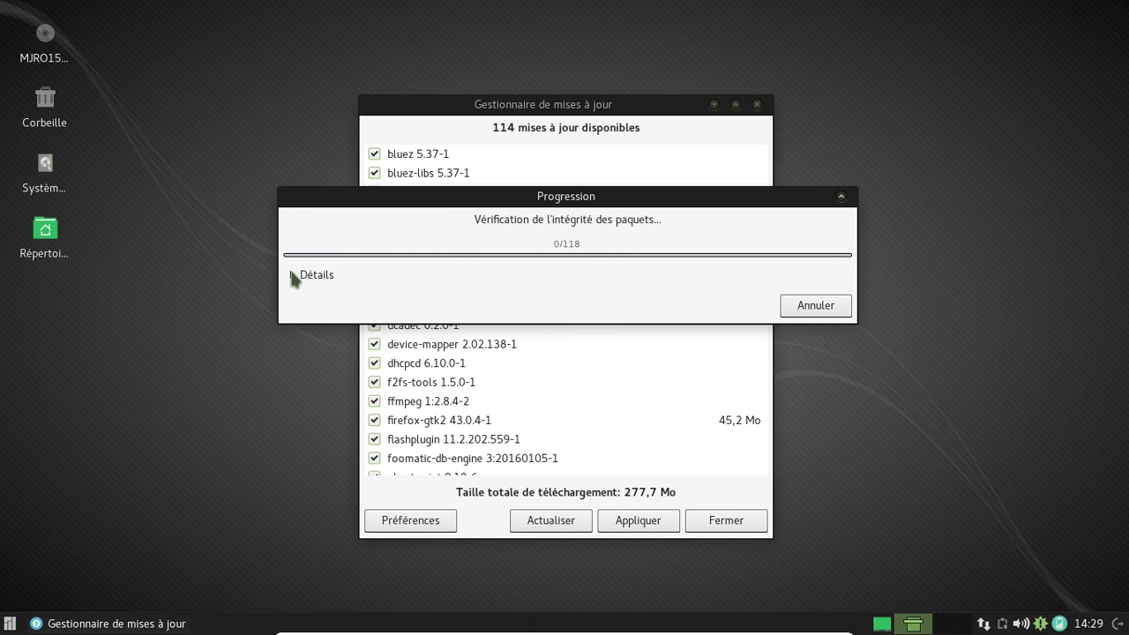
# Step: Follow the integrity check and installation of all 118 package operations through the Détails log
pyautogui.click(294, 276)
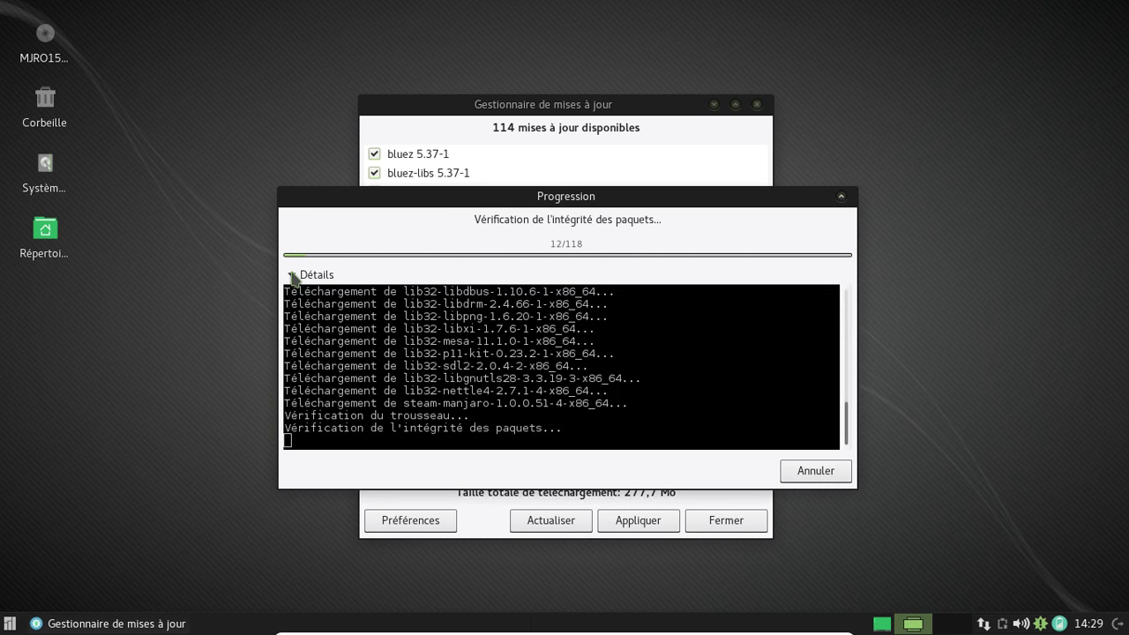
pyautogui.click(294, 276)
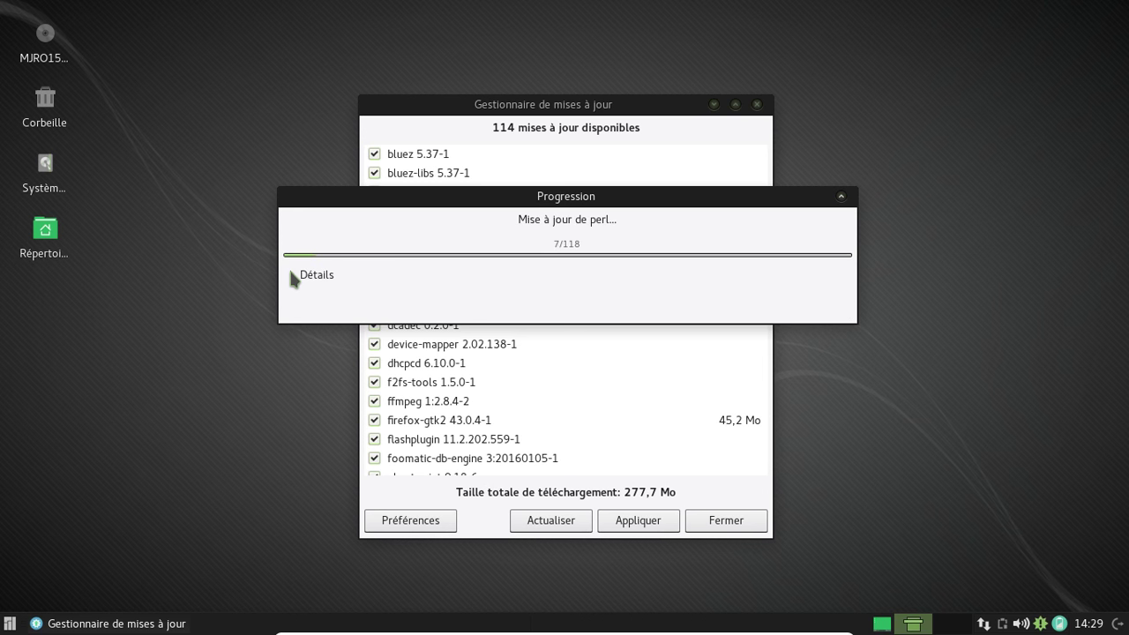
pyautogui.click(292, 274)
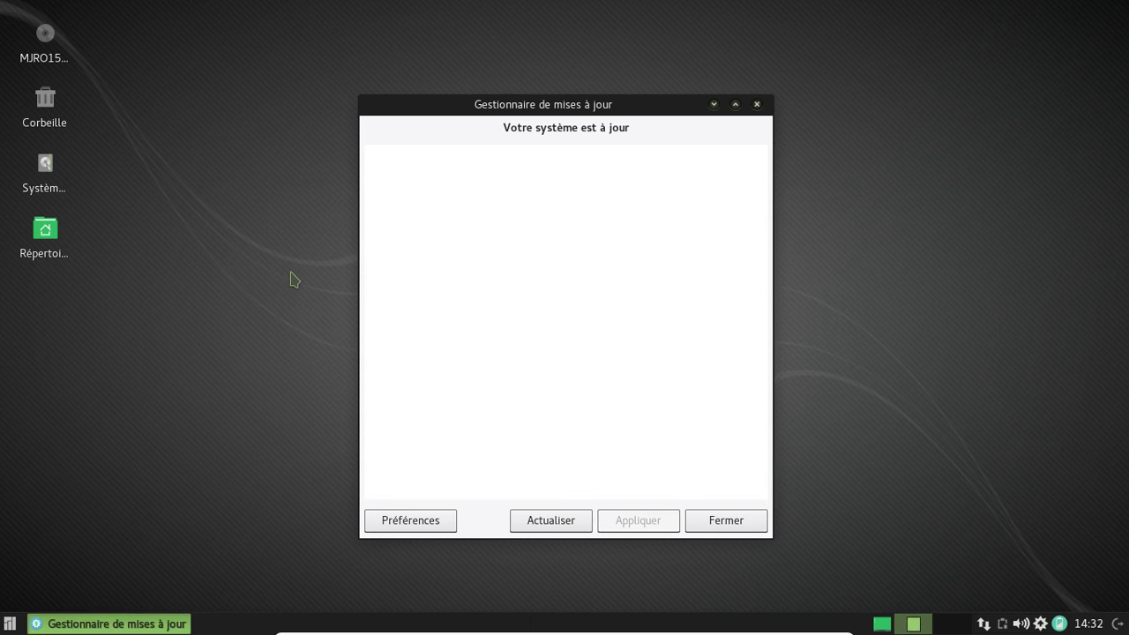
# Step: Recheck for updates, close Pamac, and launch Manjaro Gestionnaire de paramètres via a 'sett' menu search
pyautogui.click(538, 521)
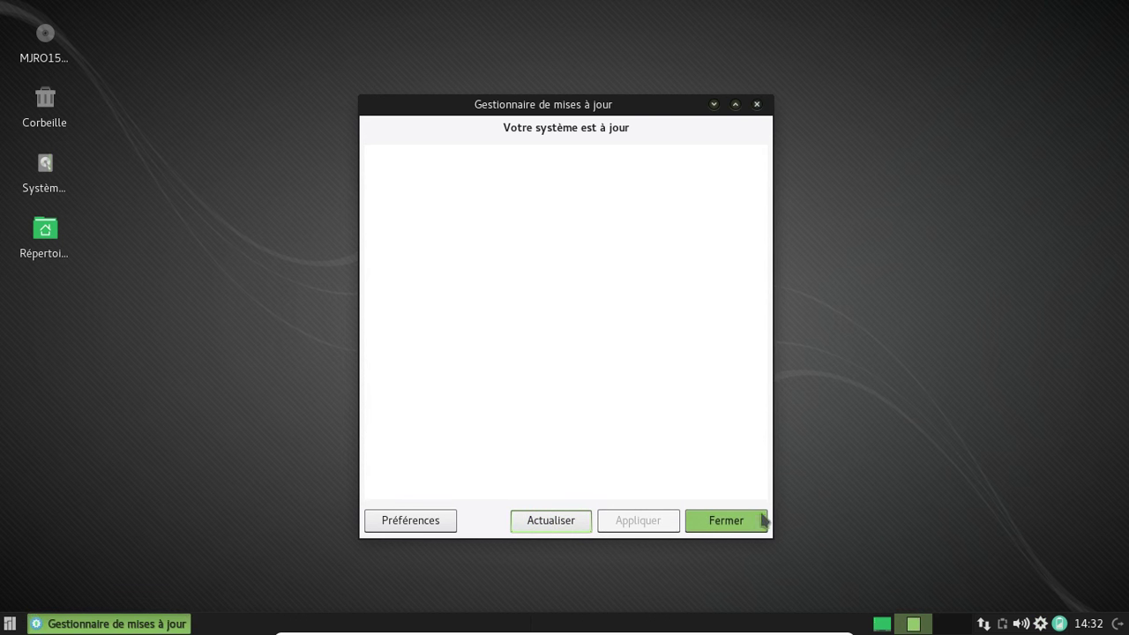
pyautogui.click(726, 521)
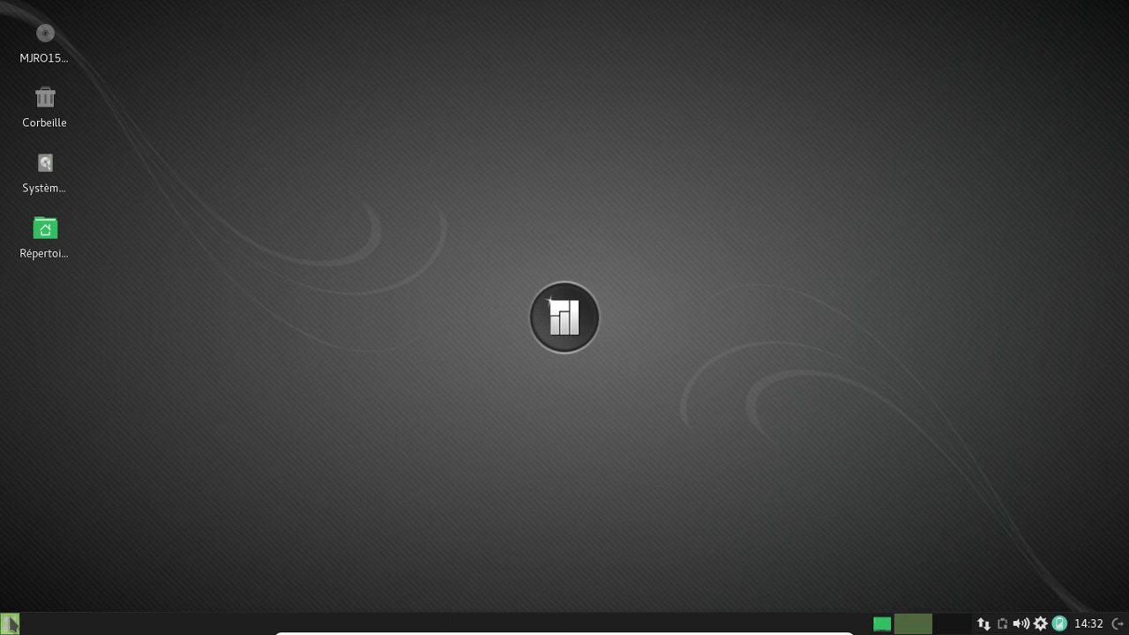
pyautogui.click(10, 624)
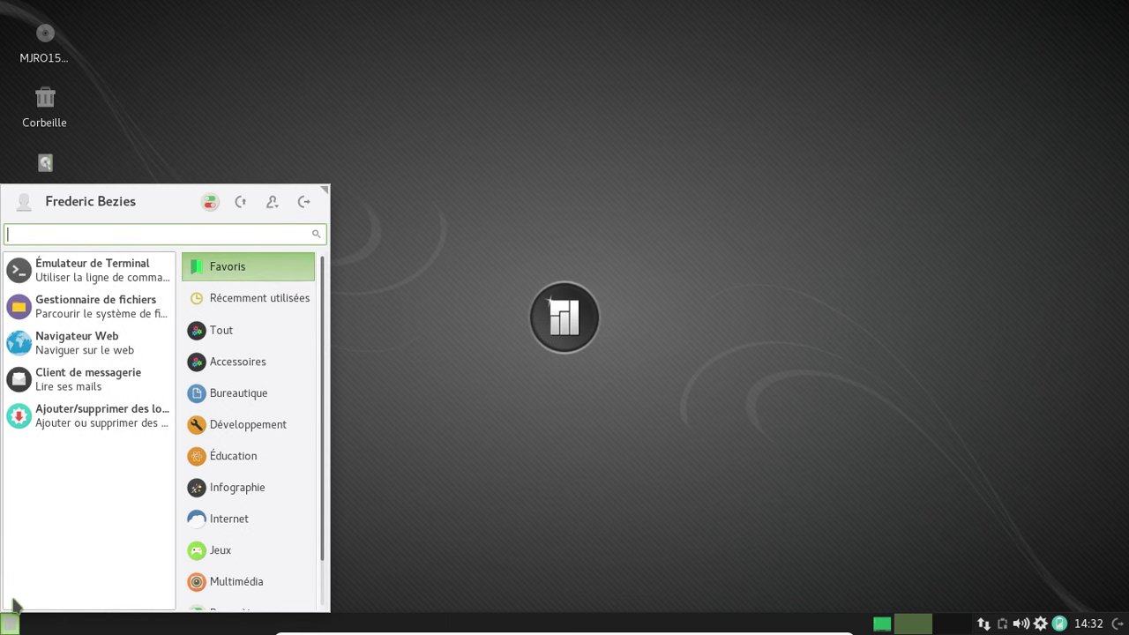
pyautogui.write('sett')
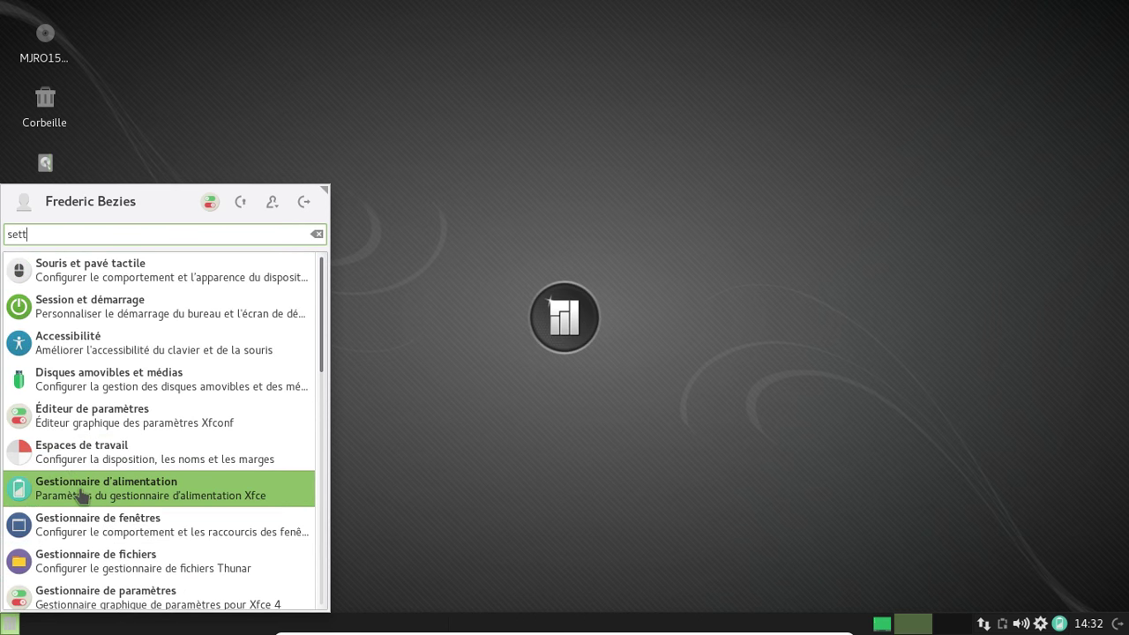
pyautogui.scroll(-2, 97, 507)
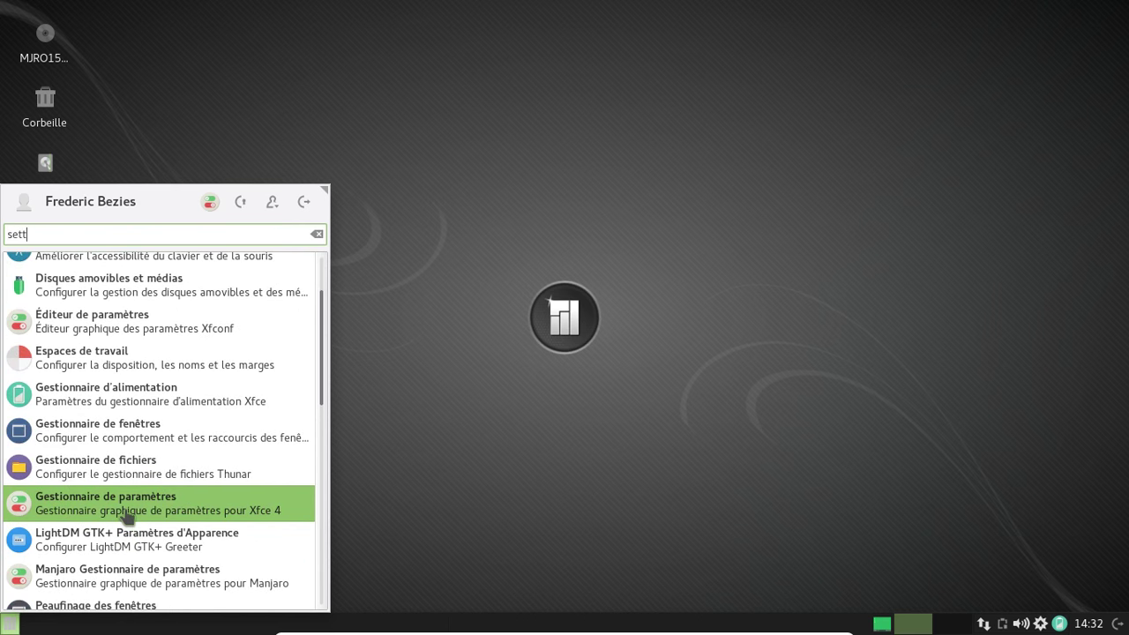
pyautogui.scroll(-2, 126, 515)
pyautogui.click(124, 493)
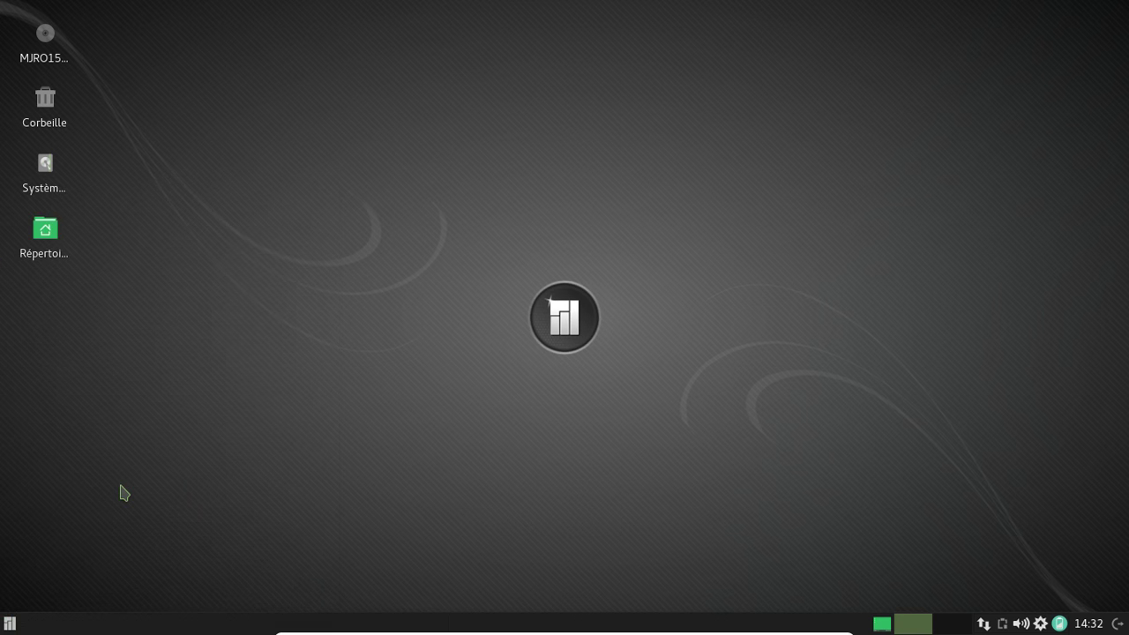
# Step: Authenticate, then install the en_US and fr_FR packs from Paquets linguistiques and close the progress dialog
pyautogui.write('********')
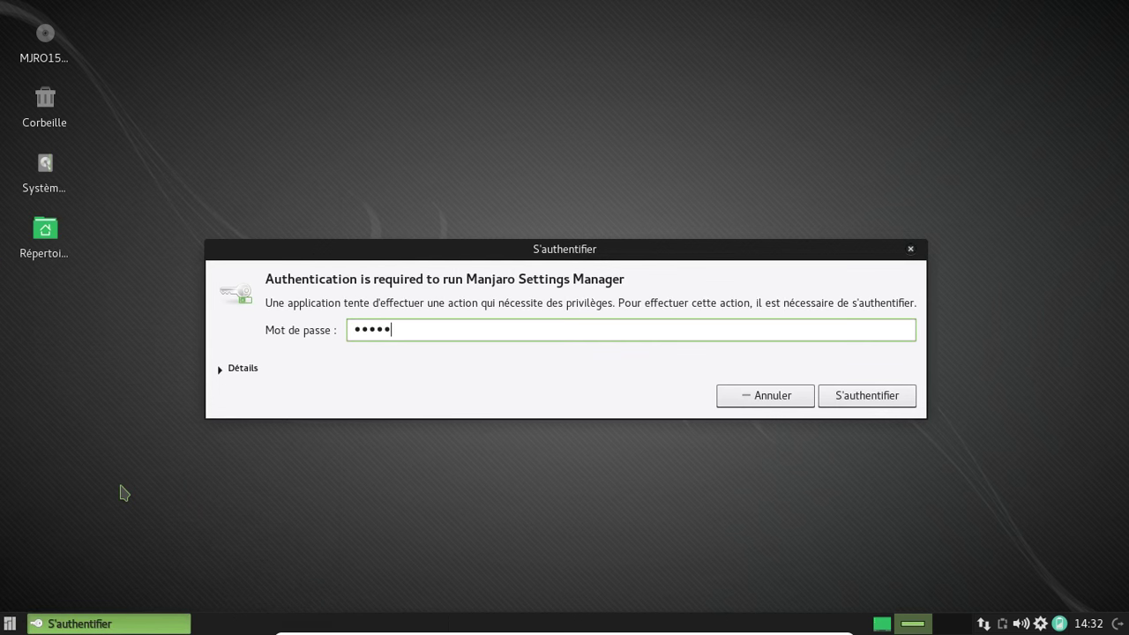
pyautogui.press('Return')
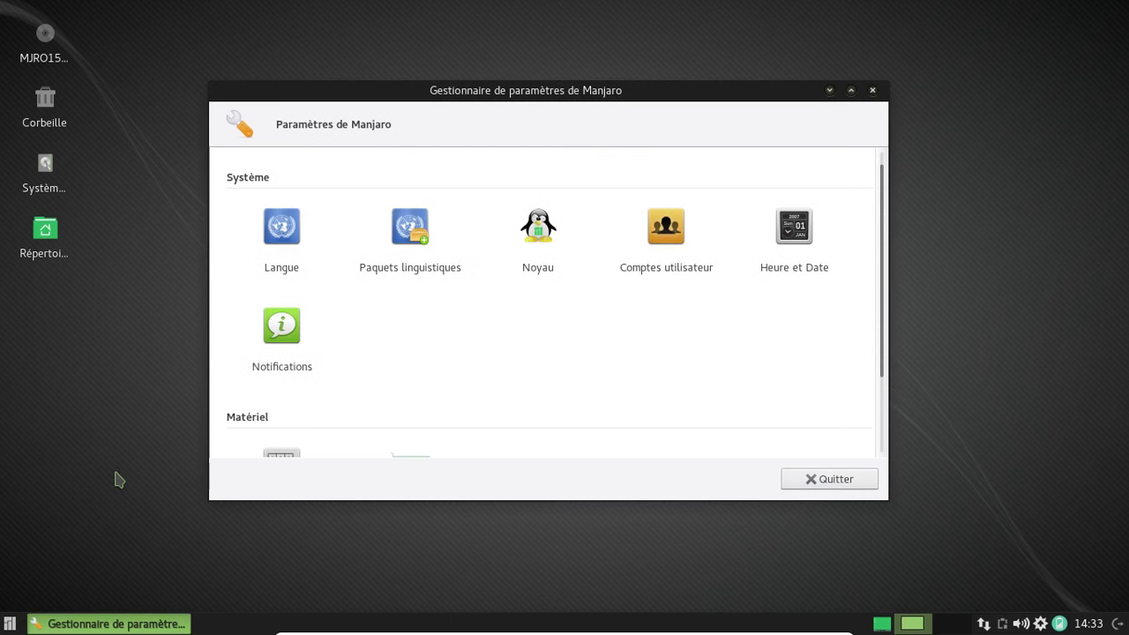
pyautogui.click(401, 249)
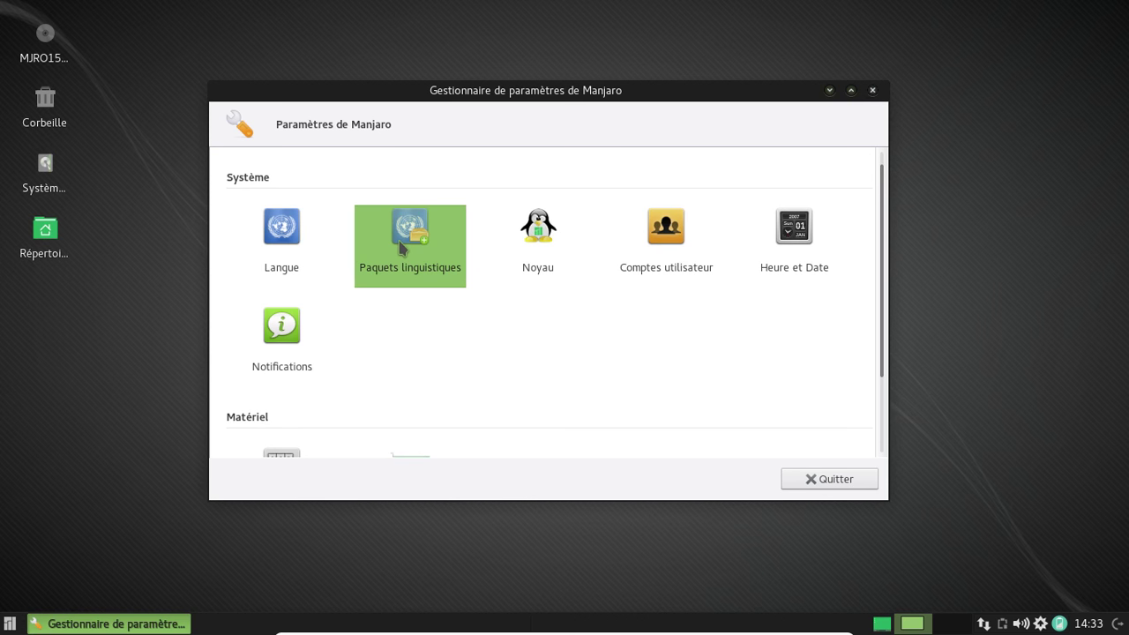
pyautogui.click(402, 249)
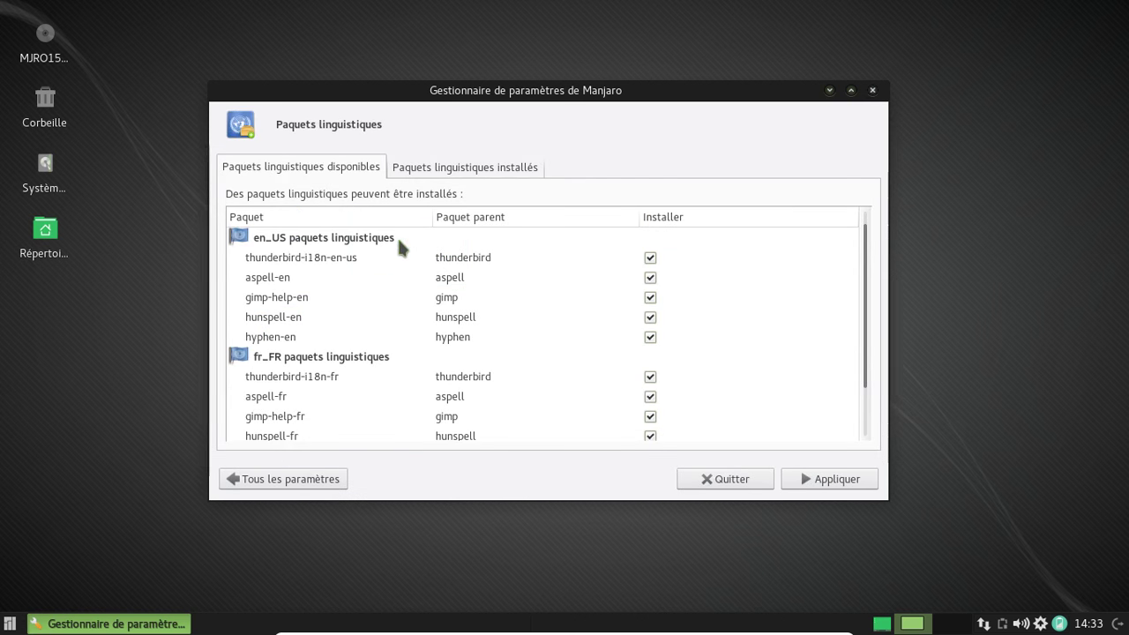
pyautogui.click(799, 482)
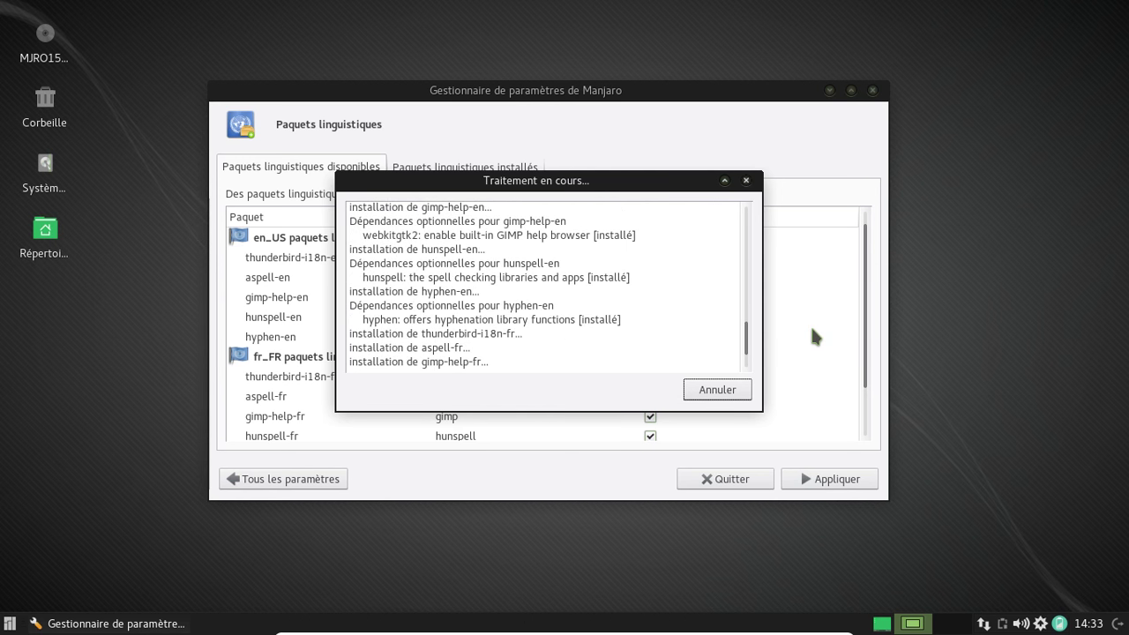
pyautogui.click(719, 461)
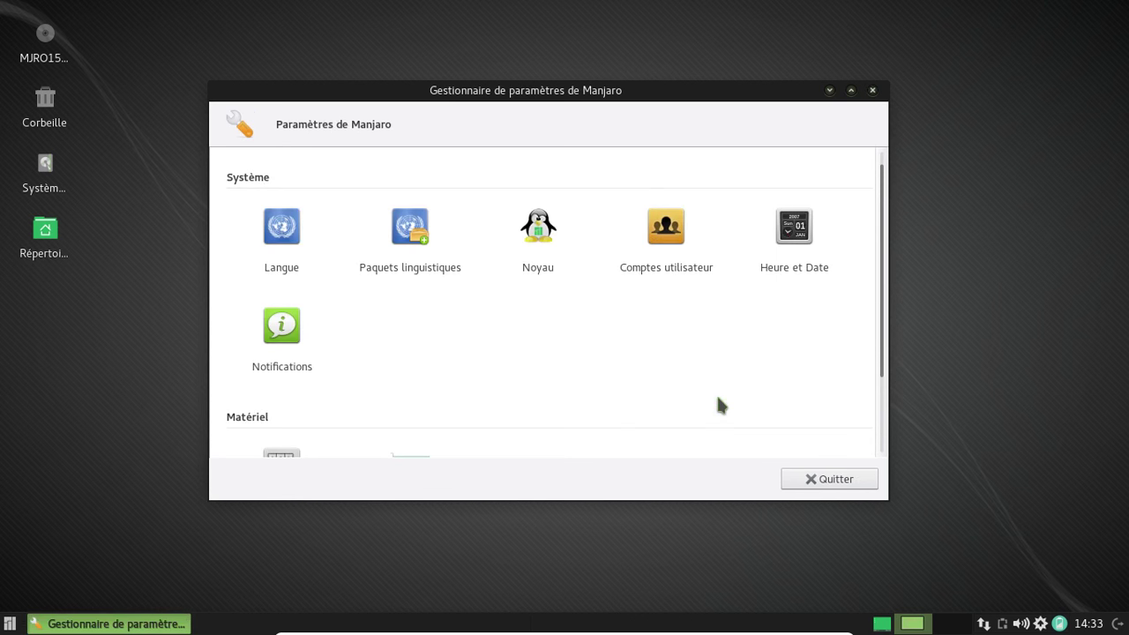
# Step: Close Settings Manager, open Add/Remove Software via 'aj', and search for 'libreoffice-still'
pyautogui.click(870, 91)
pyautogui.click(10, 624)
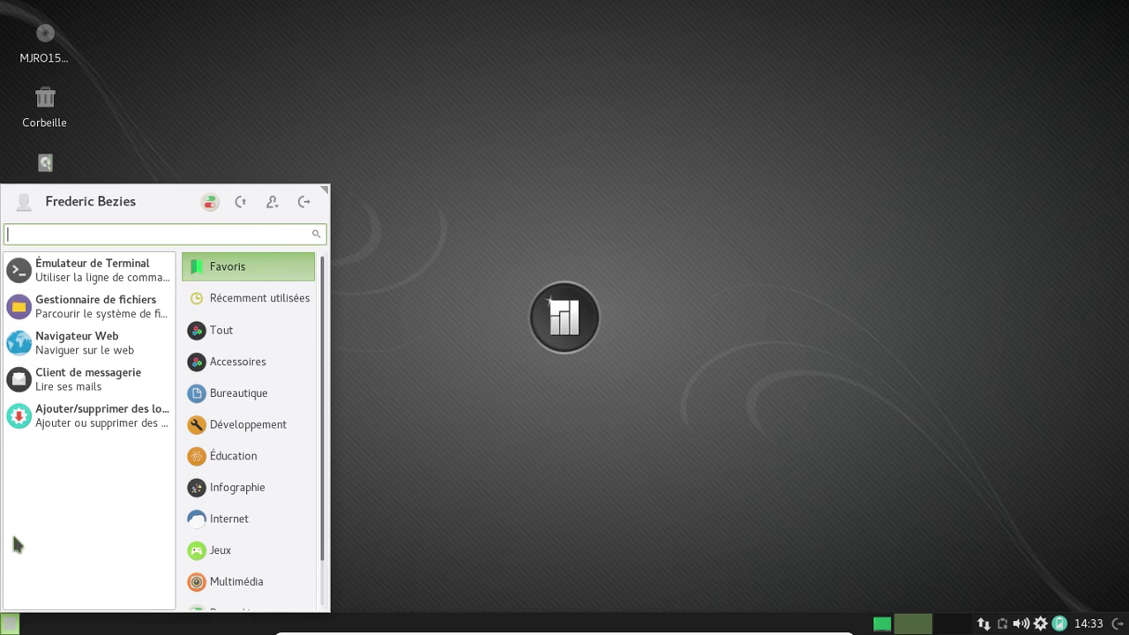
pyautogui.write('aj')
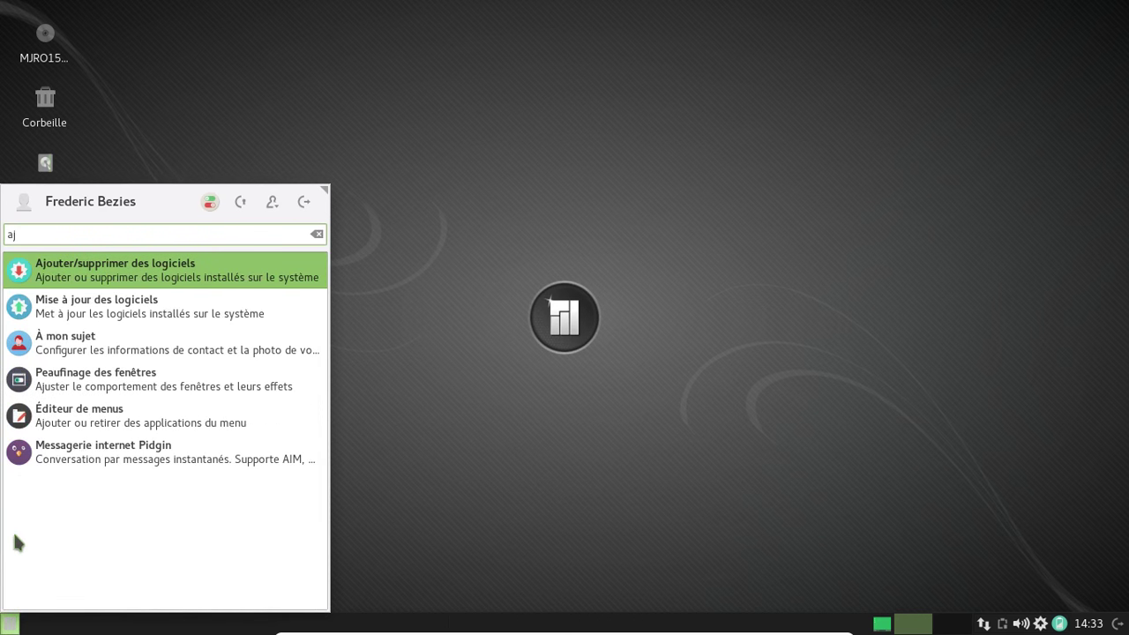
pyautogui.click(87, 276)
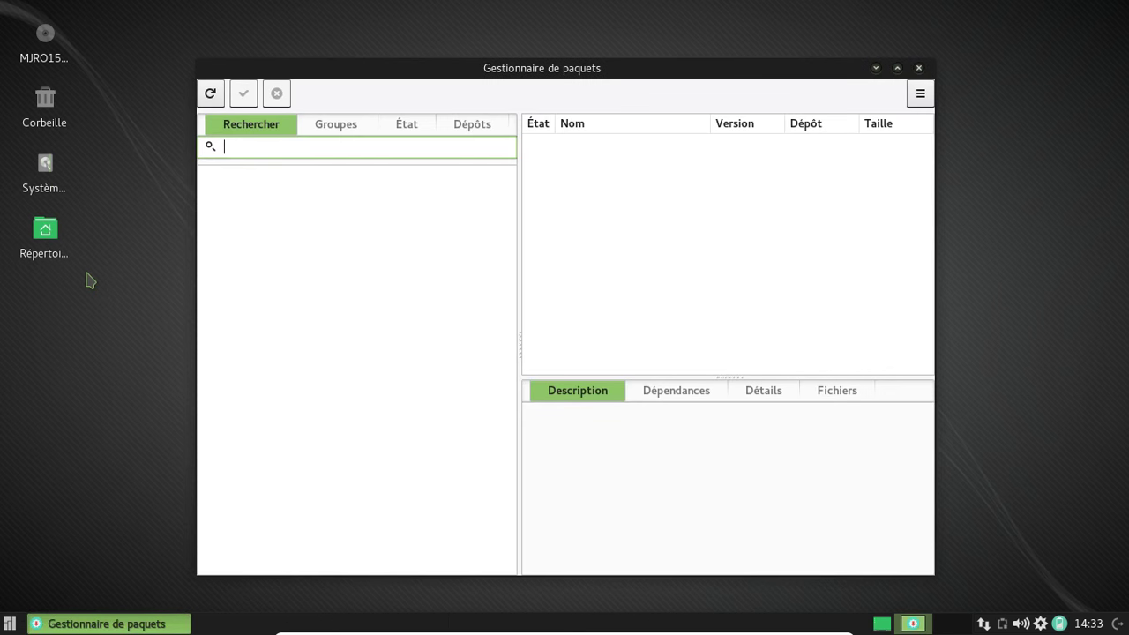
pyautogui.write('libreoffice')
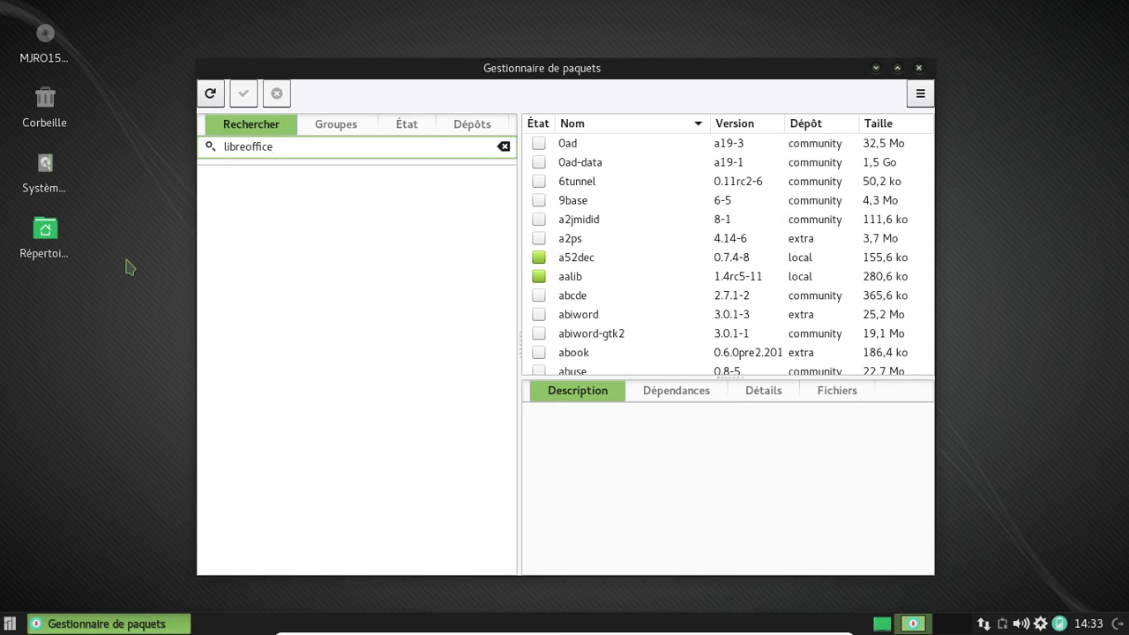
pyautogui.write('-still')
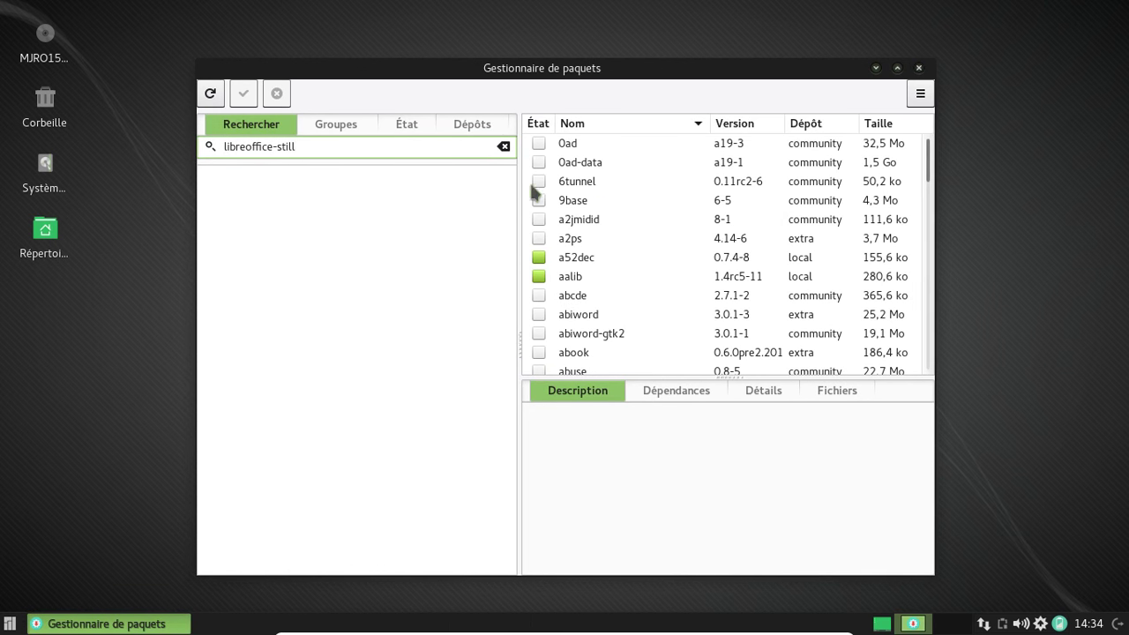
pyautogui.press('Return')
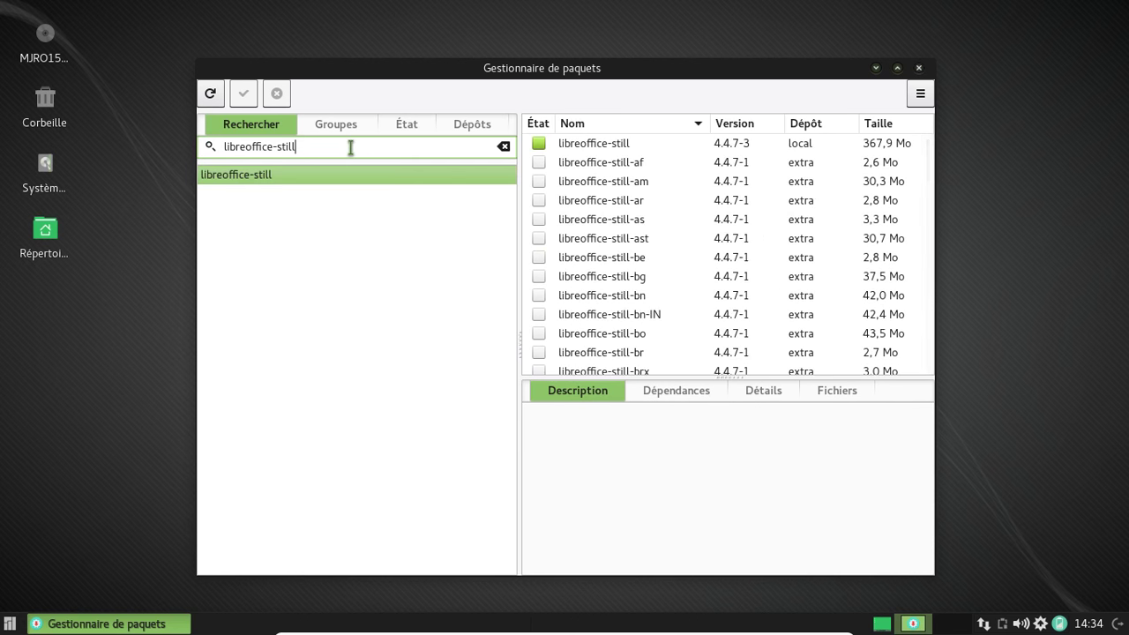
# Step: Install libreoffice-still-fr 4.4.7-1, authorizing with the password, then close the package manager
pyautogui.scroll(-2, 652, 250)
pyautogui.scroll(-8, 652, 251)
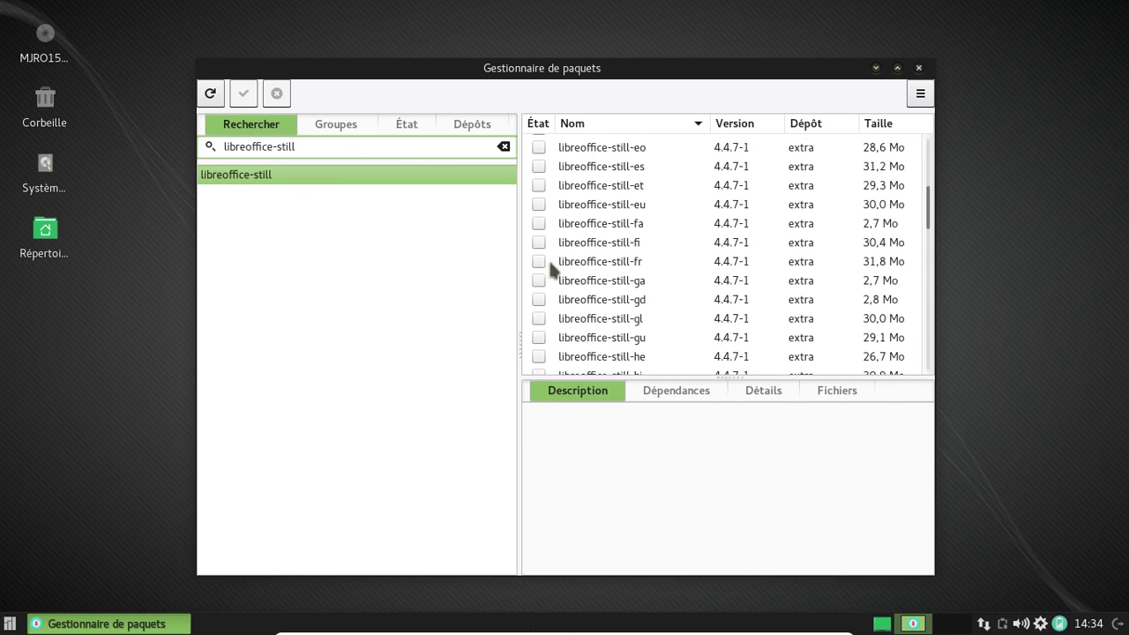
pyautogui.click(547, 263)
pyautogui.rightClick(543, 264)
pyautogui.click(585, 299)
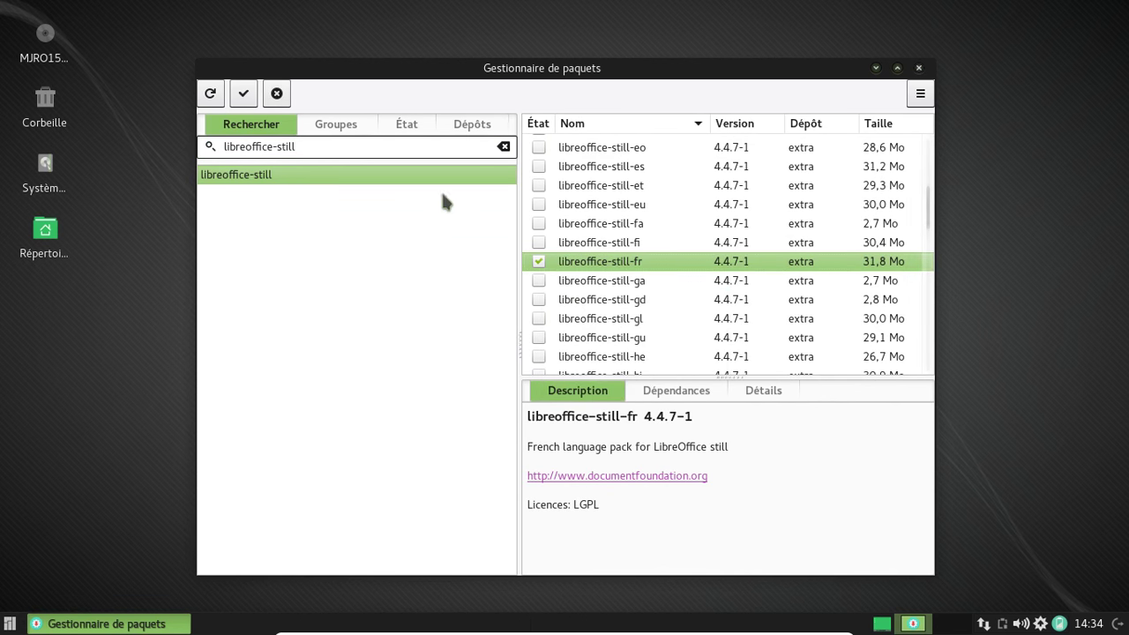
pyautogui.click(245, 94)
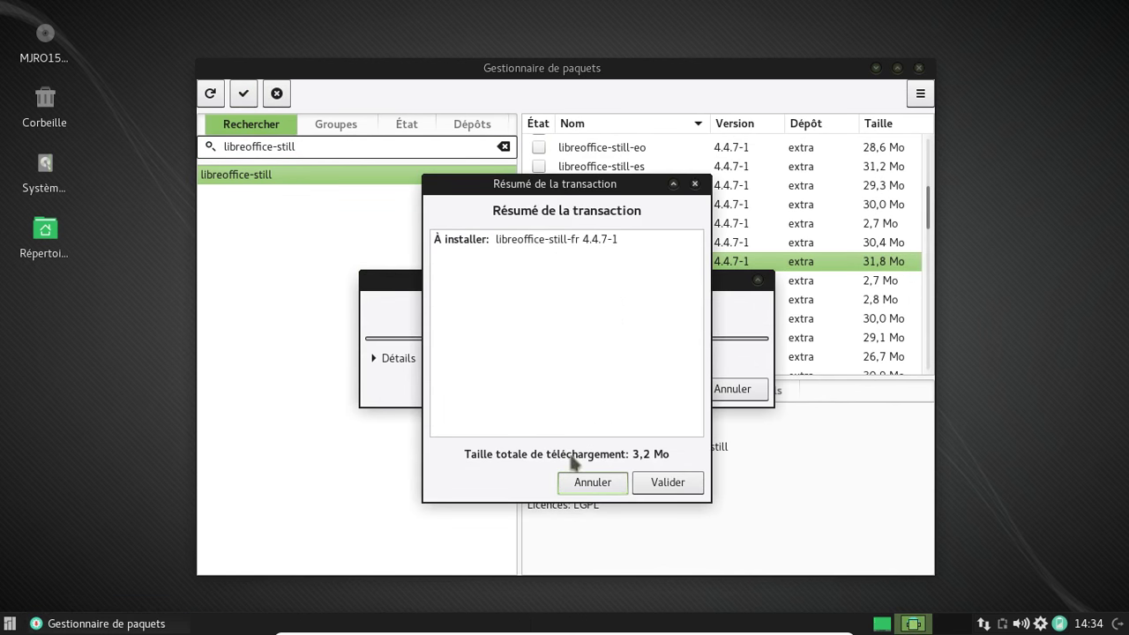
pyautogui.click(672, 481)
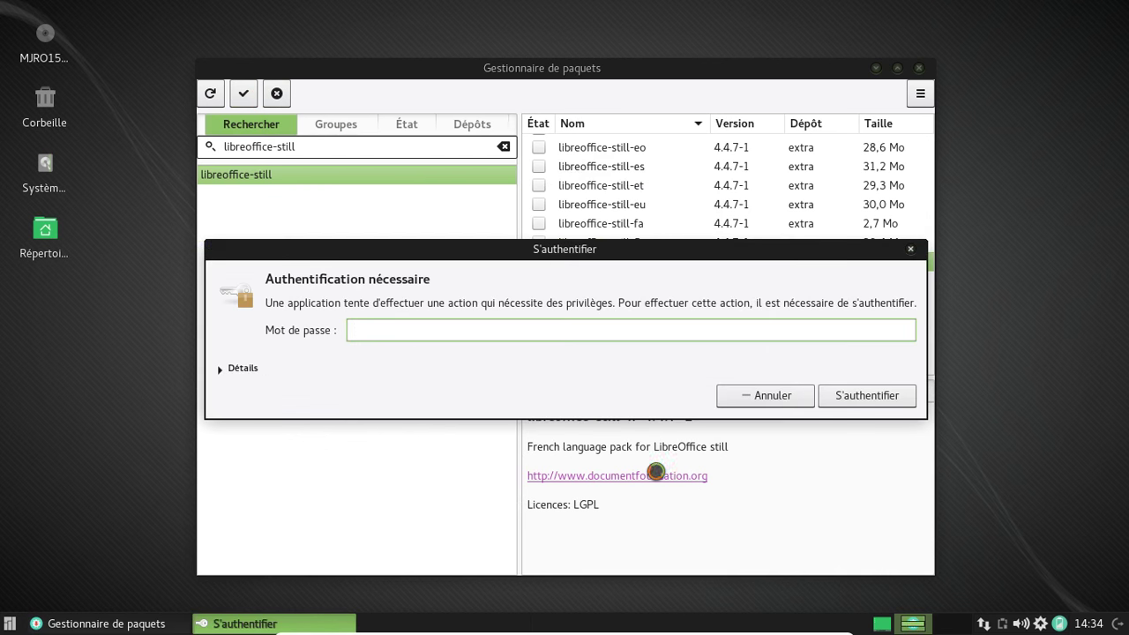
pyautogui.write('*****')
pyautogui.press('Return')
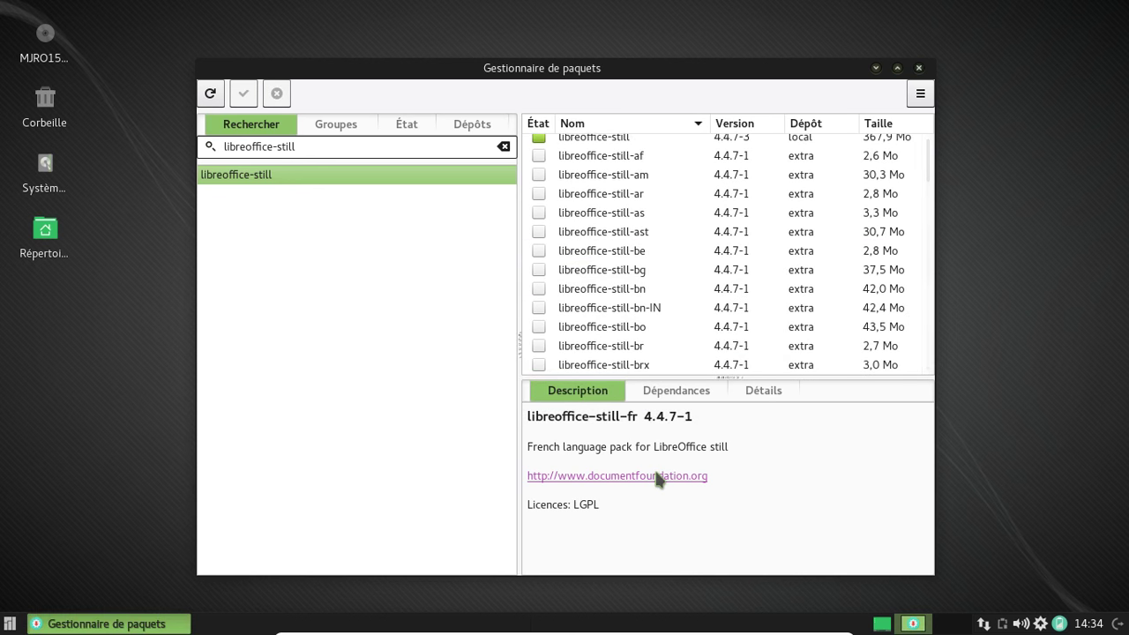
pyautogui.click(918, 67)
# Step: Launch LibreOffice Writer from the Bureautique menu category
pyautogui.click(10, 624)
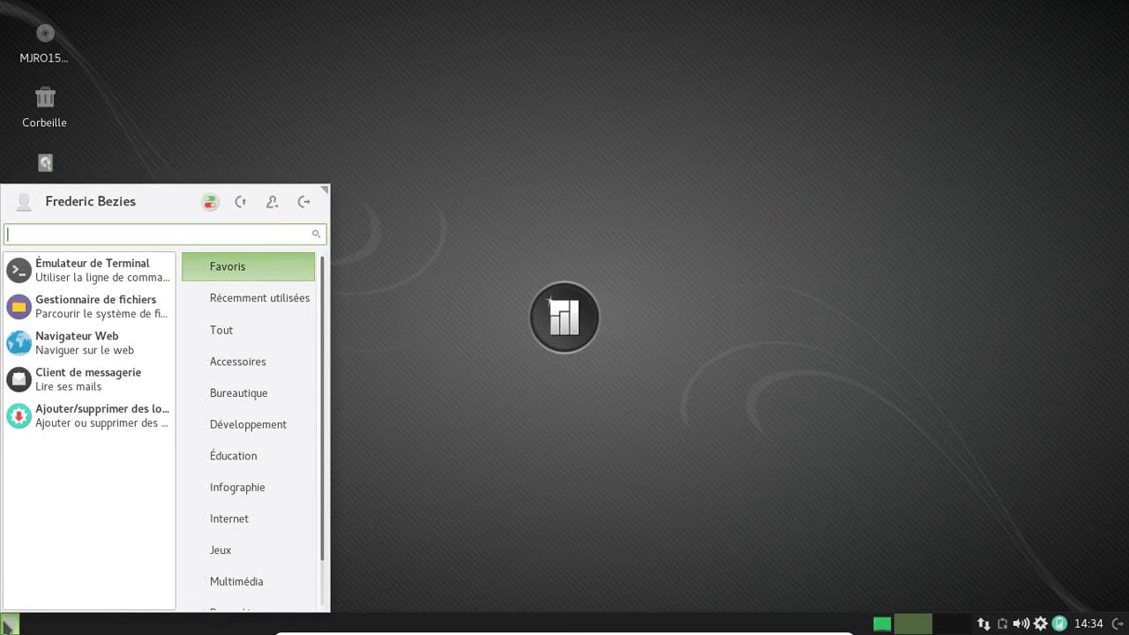
pyautogui.click(212, 399)
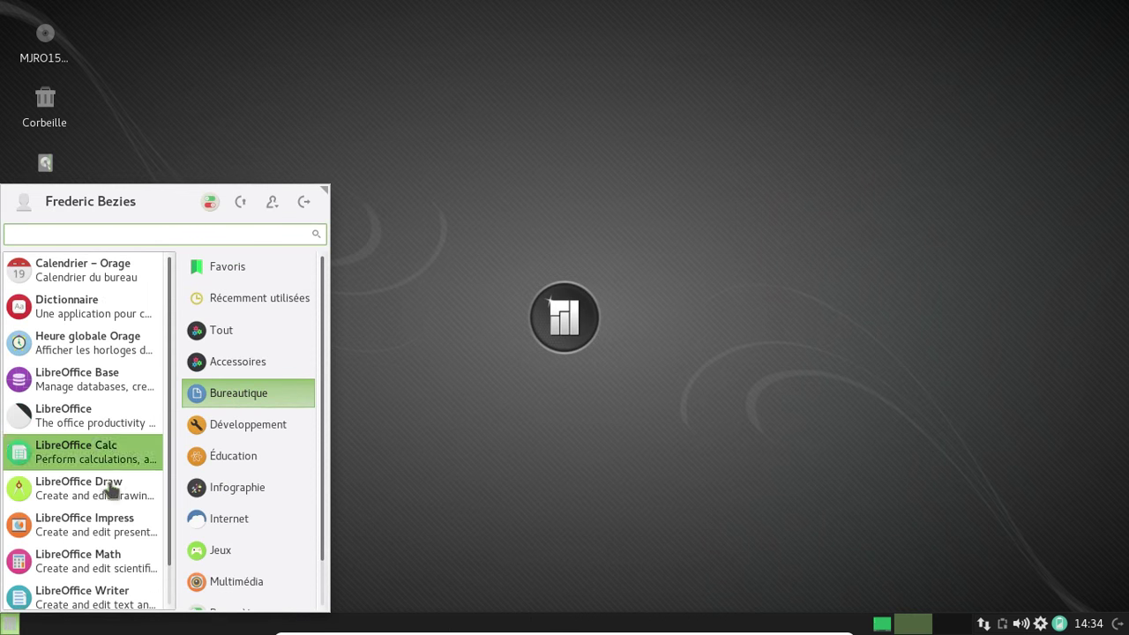
pyautogui.scroll(-1, 110, 549)
pyautogui.click(104, 546)
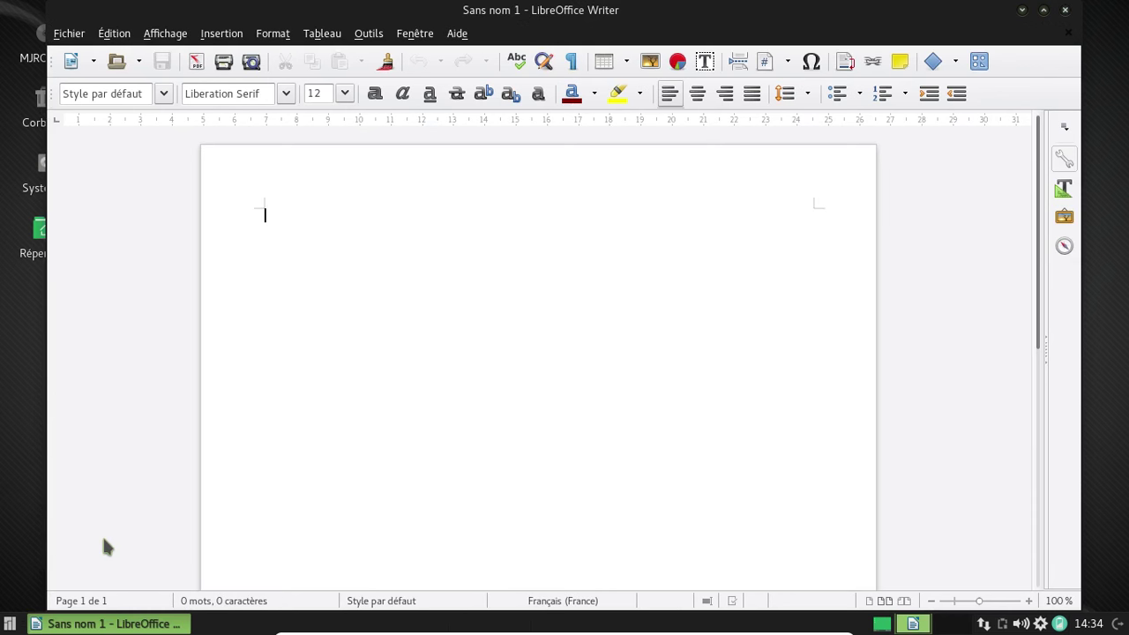
# Step: Check About LibreOffice shows 4.4.7.2 with locale fr_FR.UTF-8, then close Writer
pyautogui.click(457, 34)
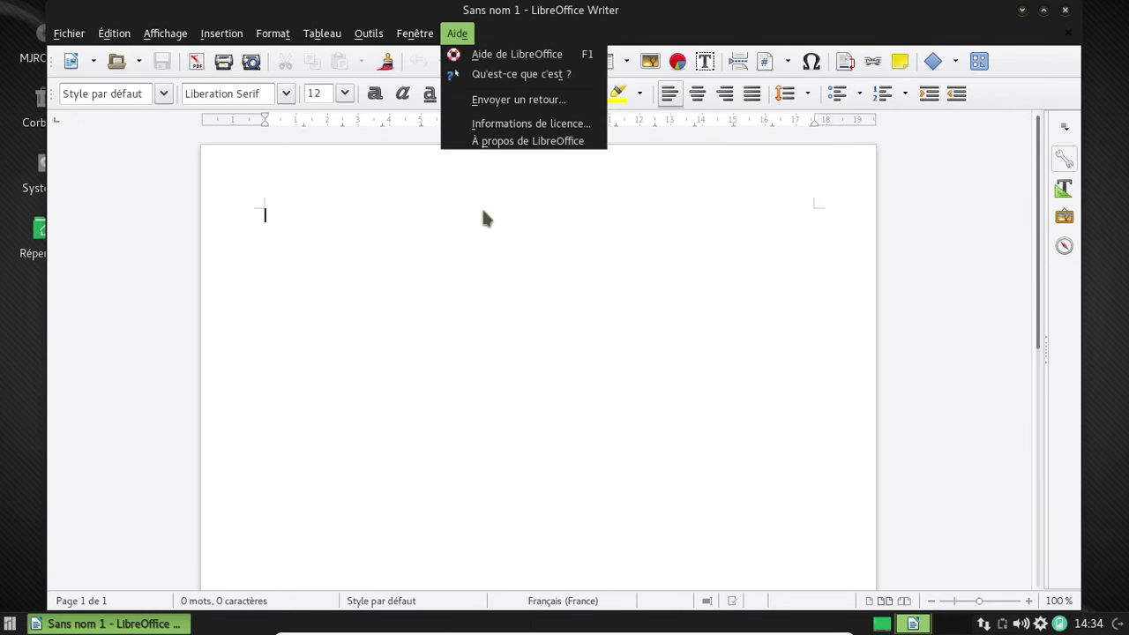
pyautogui.click(523, 141)
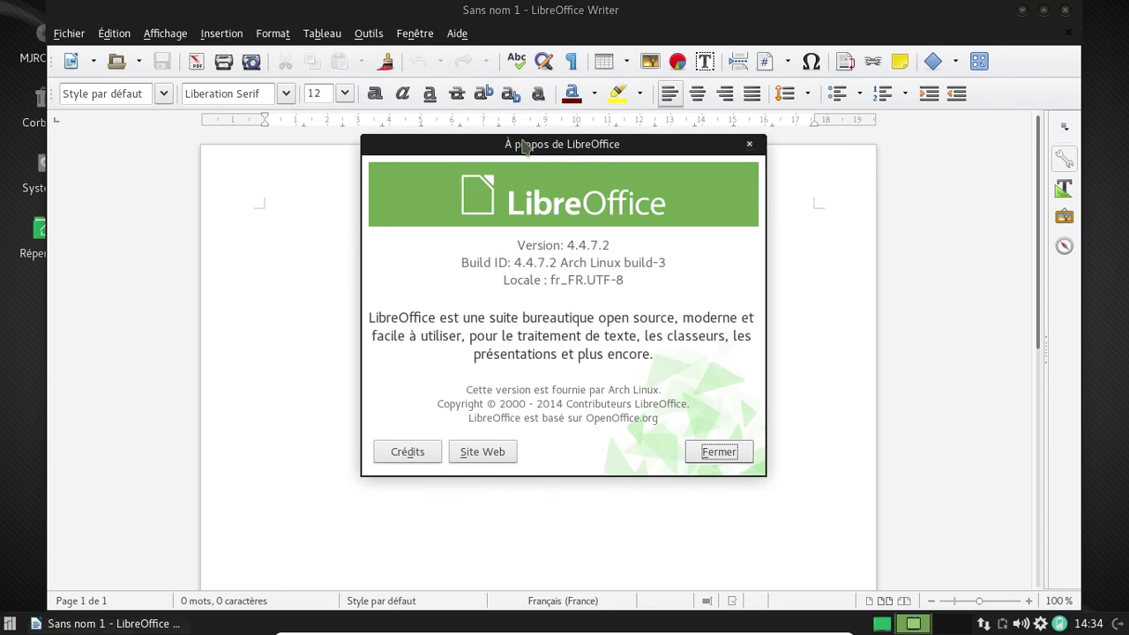
pyautogui.click(719, 452)
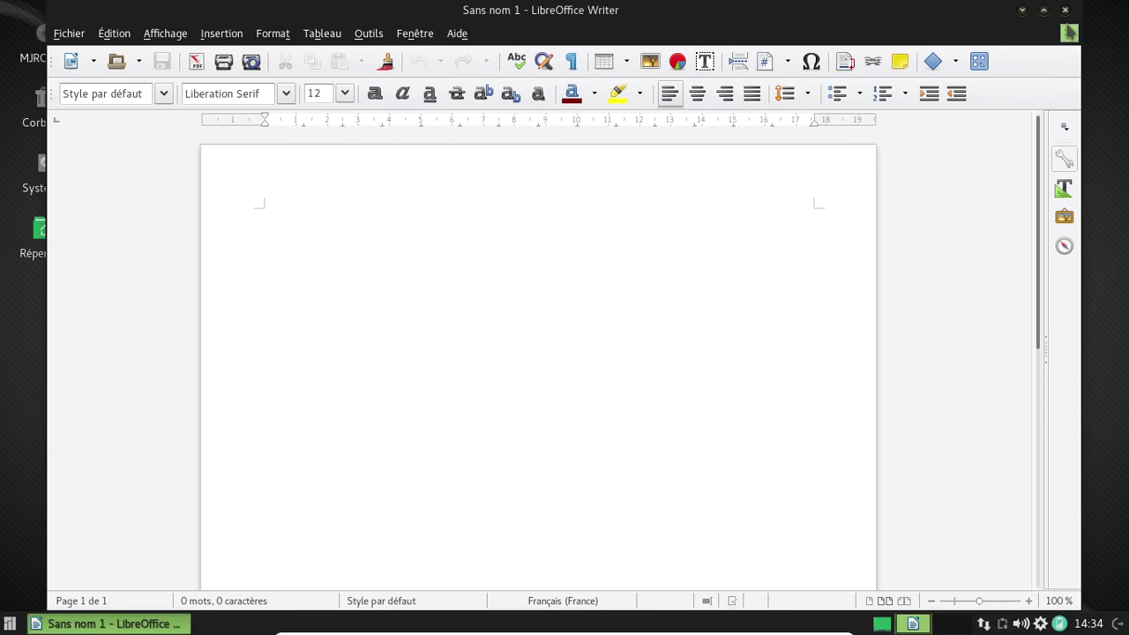
pyautogui.click(1067, 13)
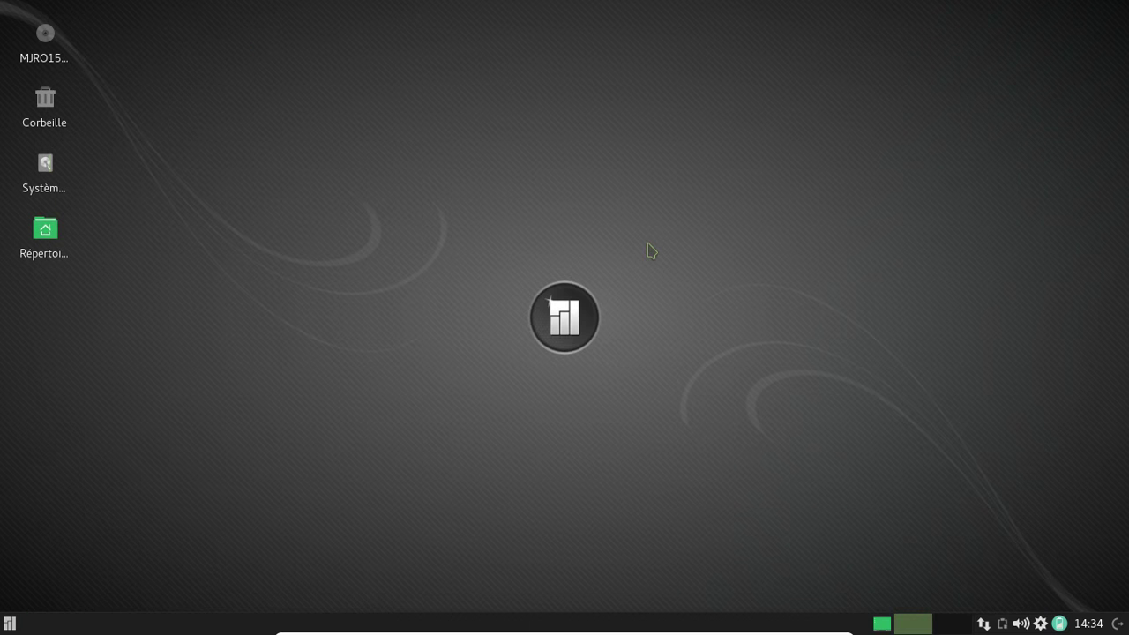
# Step: Launch Firefox by searching 'firefox' in the application menu
pyautogui.click(11, 624)
pyautogui.write('firefox')
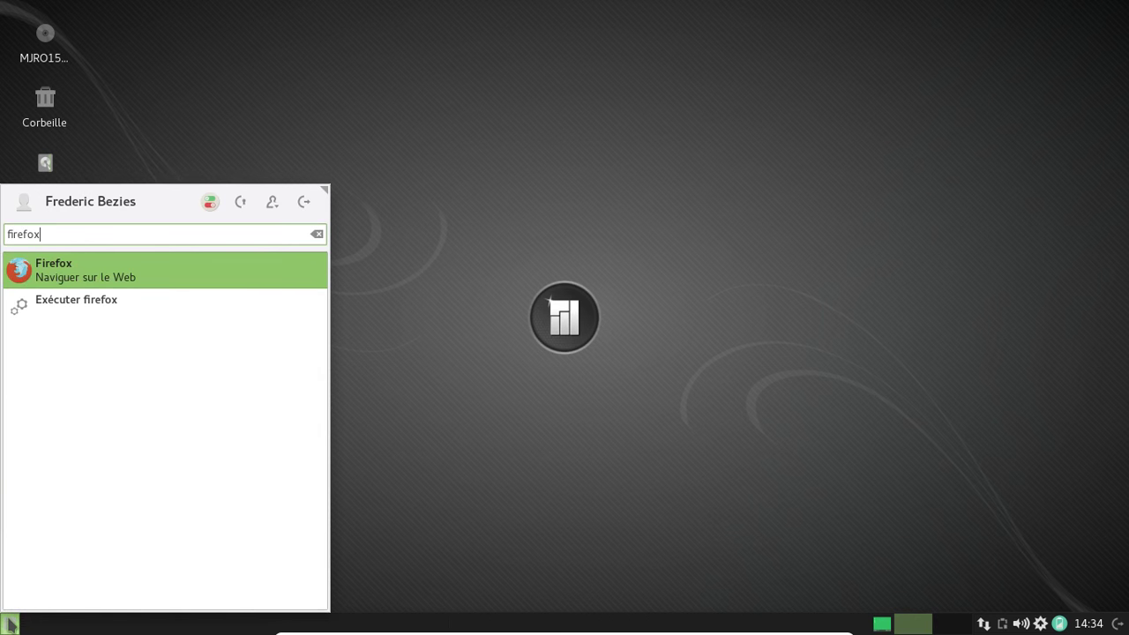
pyautogui.press('Return')
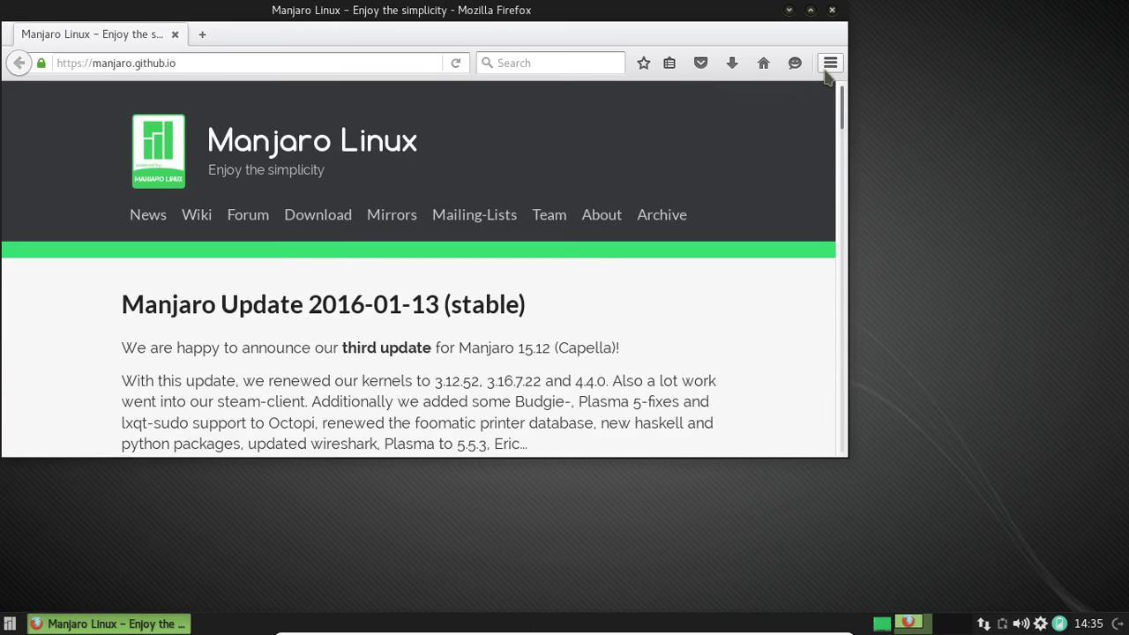
# Step: Browse Add-ons Manager's Extensions, Themes, Plugins and Services, return to Get Add-ons, dismiss the data-sharing notice
pyautogui.click(830, 63)
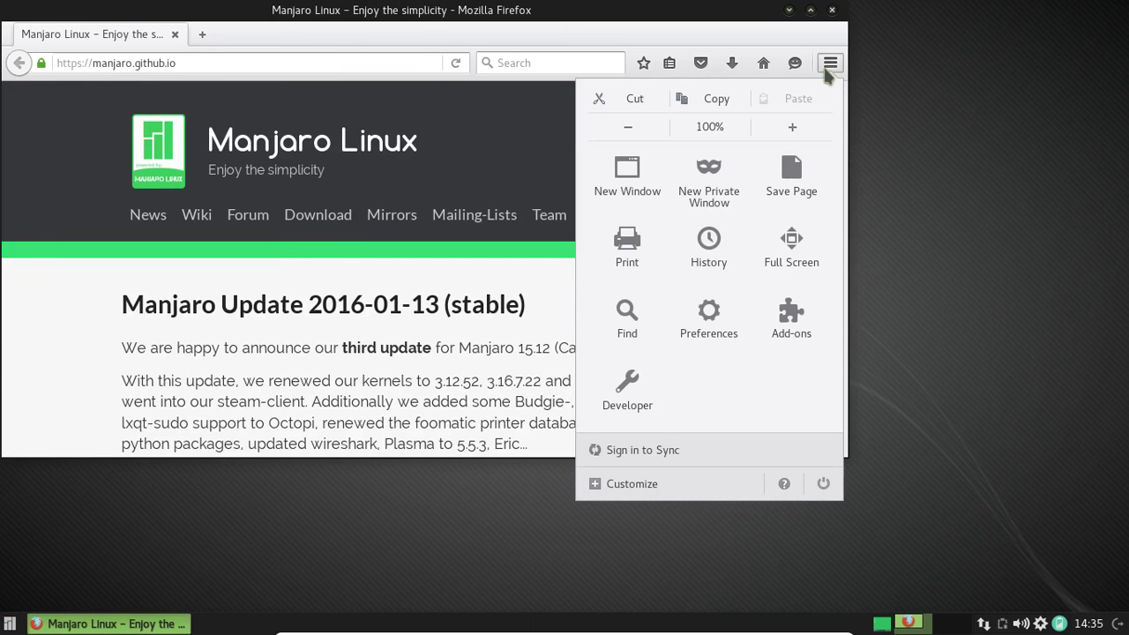
pyautogui.click(808, 331)
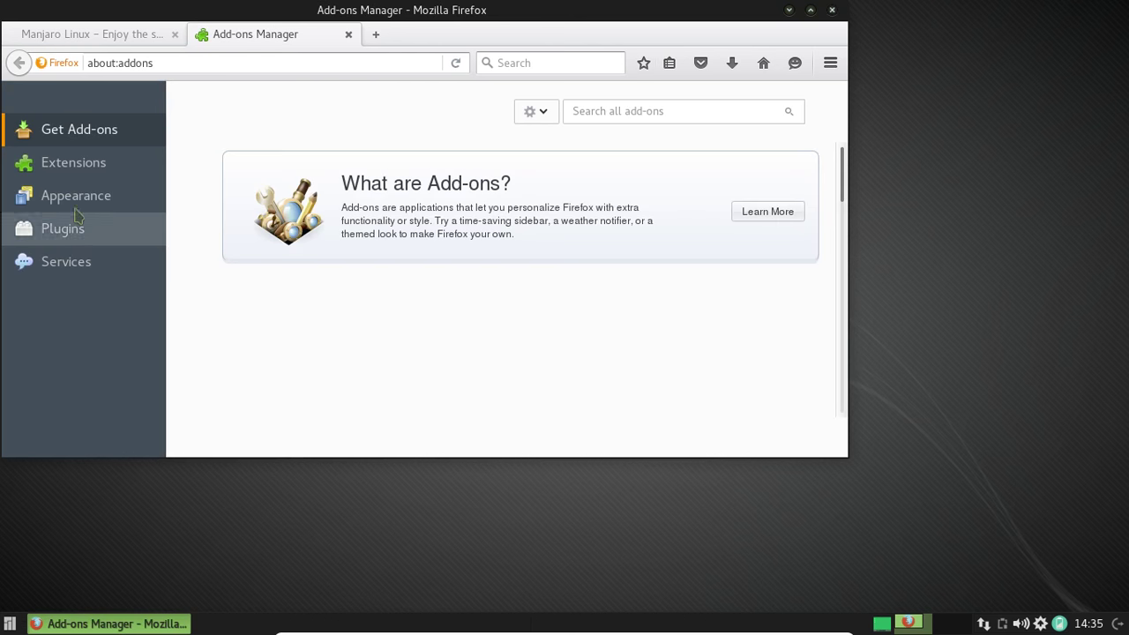
pyautogui.click(78, 170)
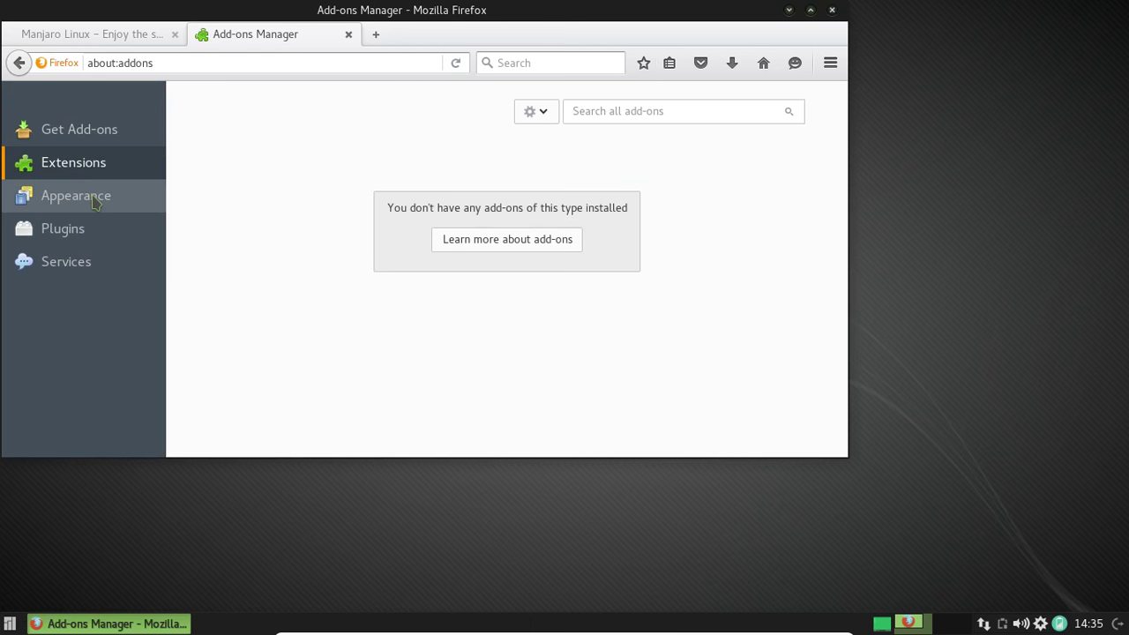
pyautogui.click(84, 195)
pyautogui.click(94, 232)
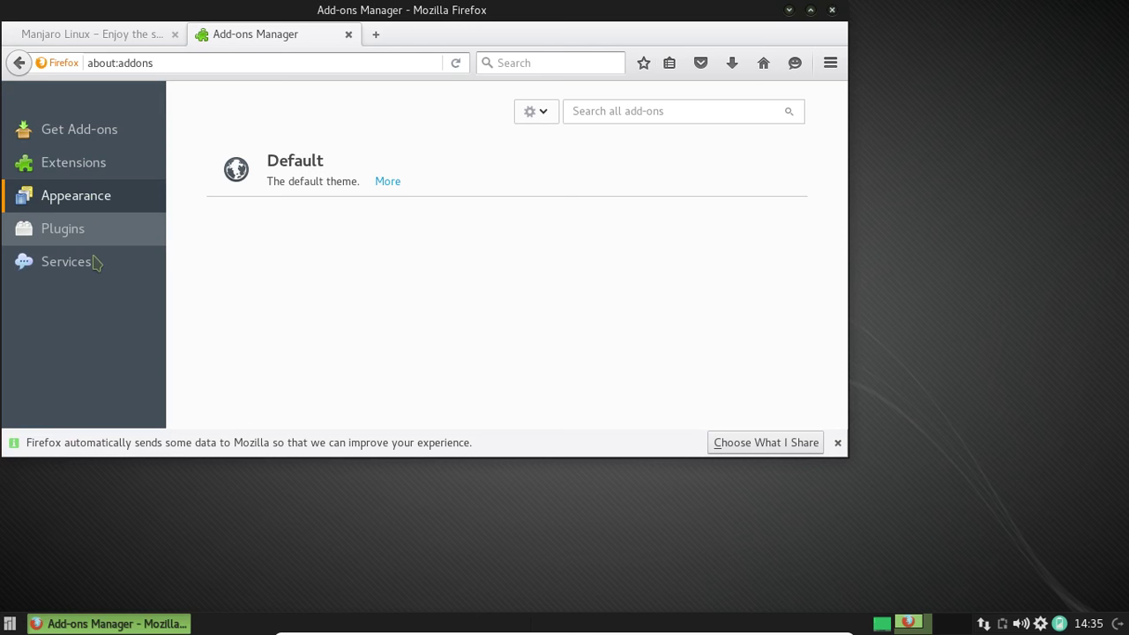
pyautogui.click(92, 262)
pyautogui.click(95, 123)
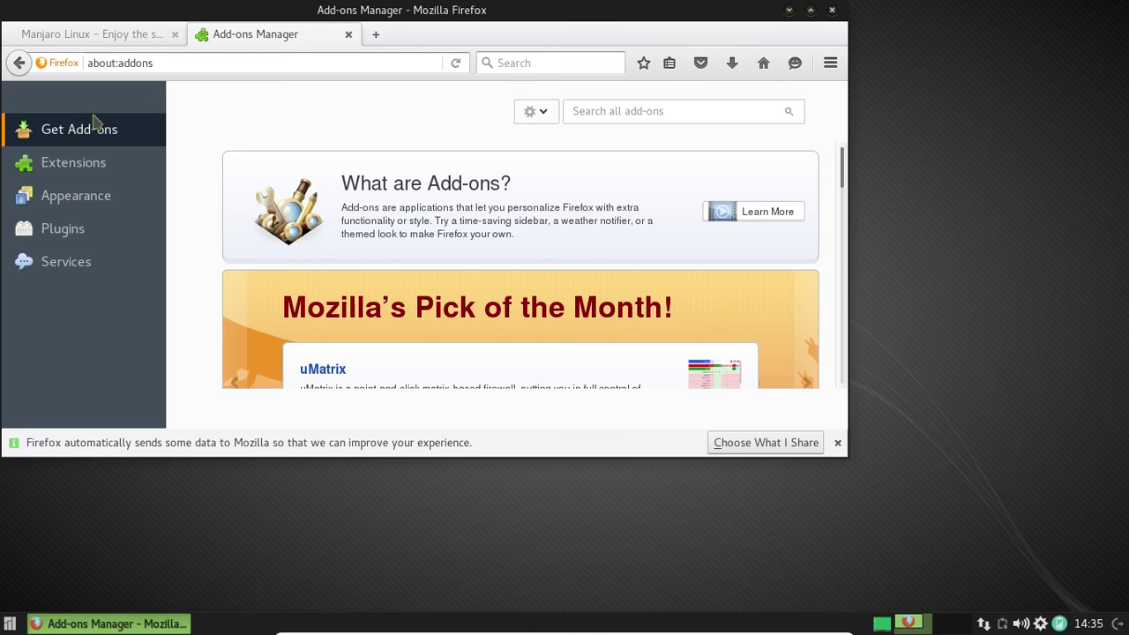
pyautogui.click(837, 442)
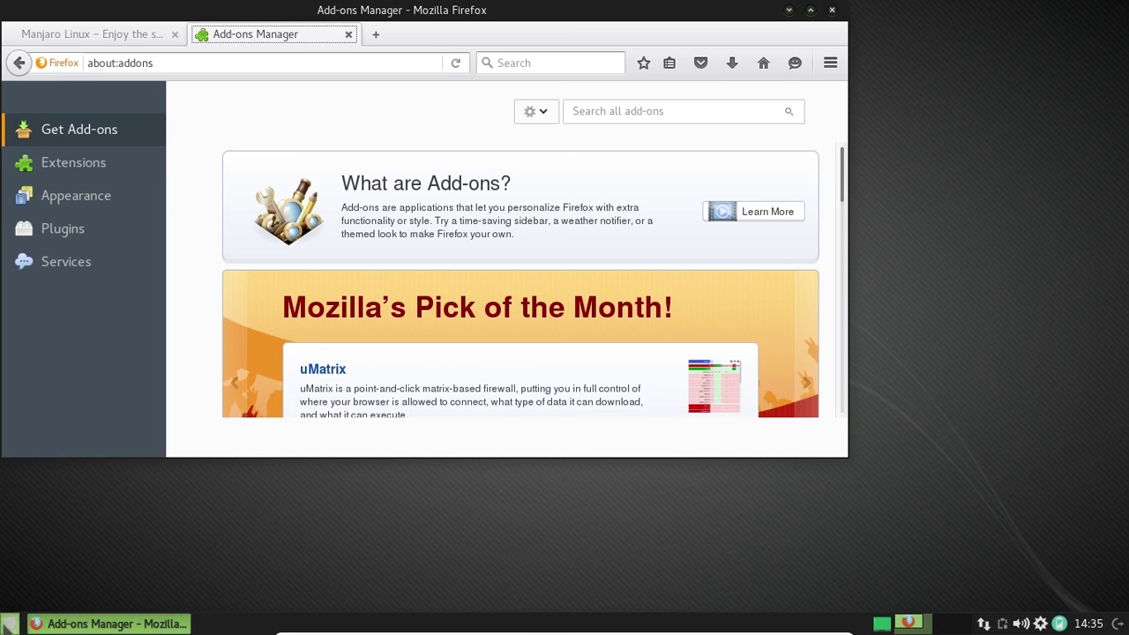
pyautogui.click(9, 625)
# Step: Launch Manjaro Settings Manager from a 'setting' menu search and authenticate with the password
pyautogui.write('setting')
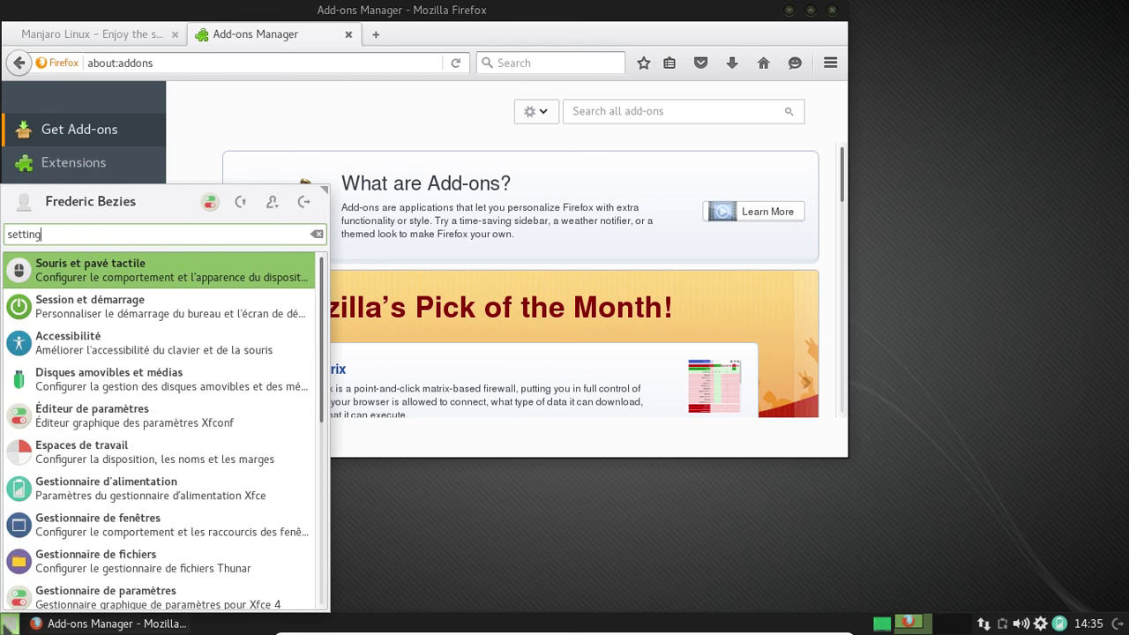
pyautogui.press('Down')
pyautogui.press('Down')
pyautogui.press('Down')
pyautogui.press('Down')
pyautogui.press('Down')
pyautogui.press('Down')
pyautogui.press('Down')
pyautogui.press('Down')
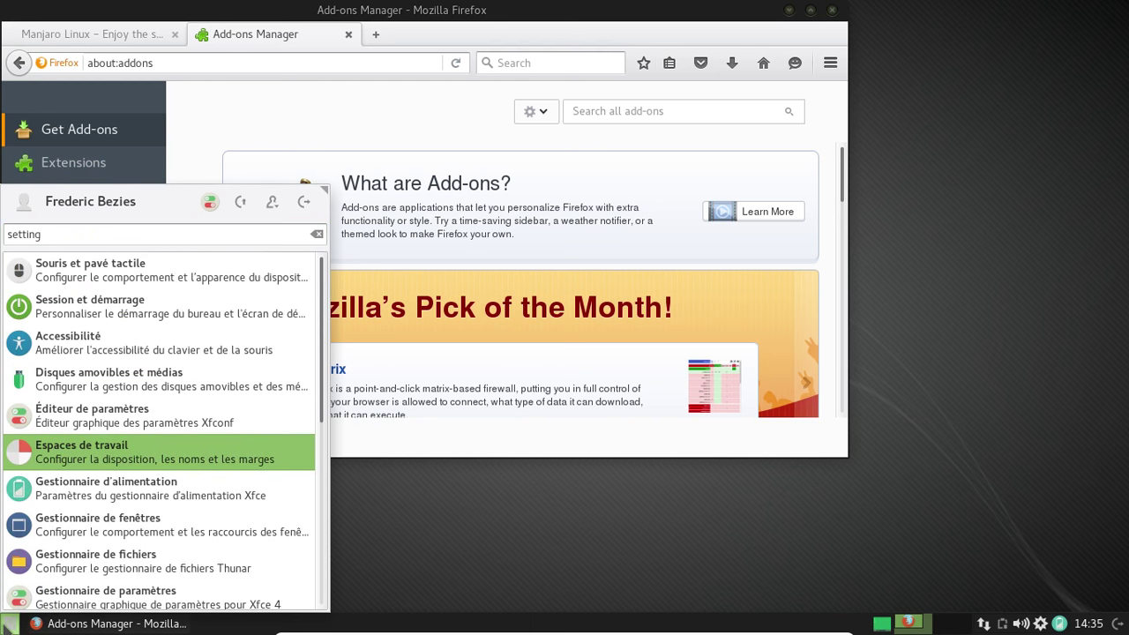
pyautogui.press('Down')
pyautogui.press('Up')
pyautogui.press('Up')
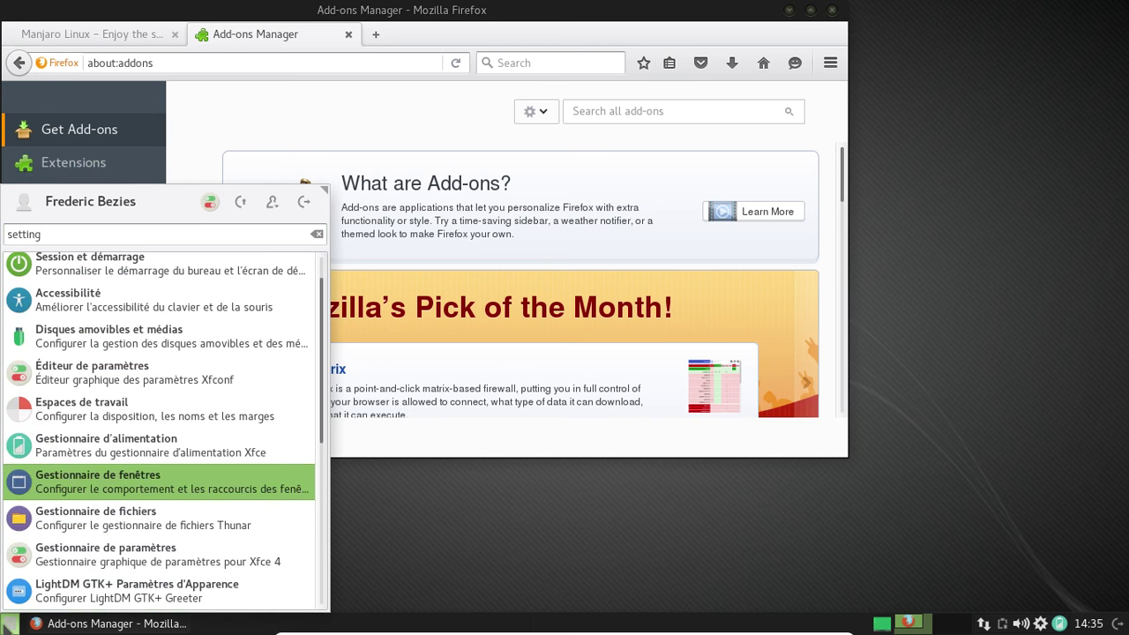
pyautogui.press('Up')
pyautogui.press('Down')
pyautogui.press('Down')
pyautogui.press('Down')
pyautogui.press('Down')
pyautogui.press('Down')
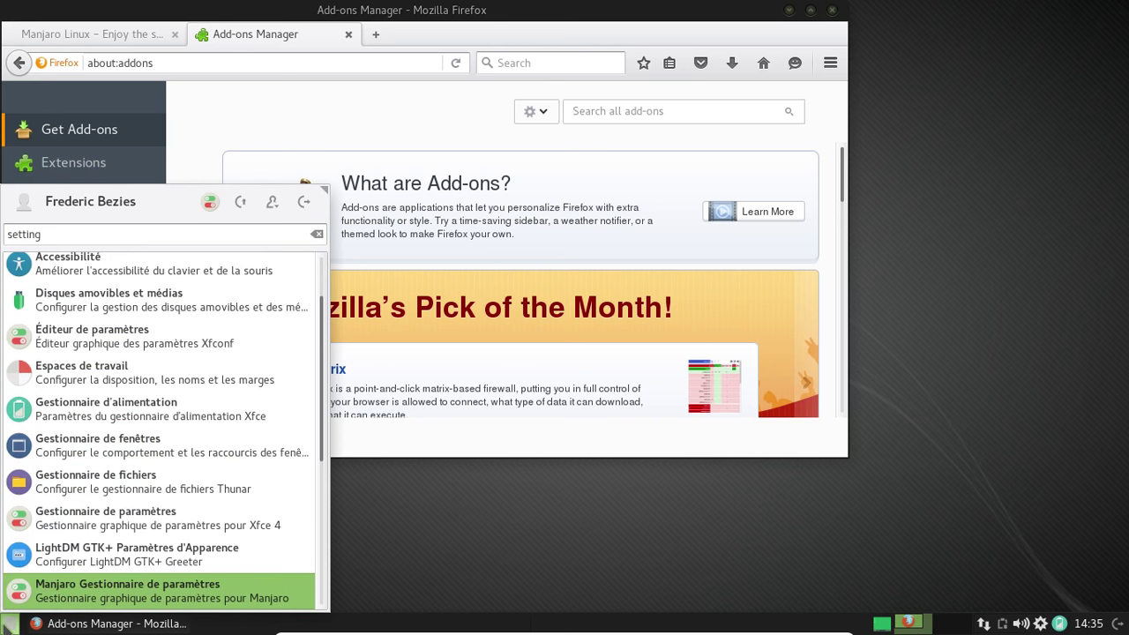
pyautogui.press('Return')
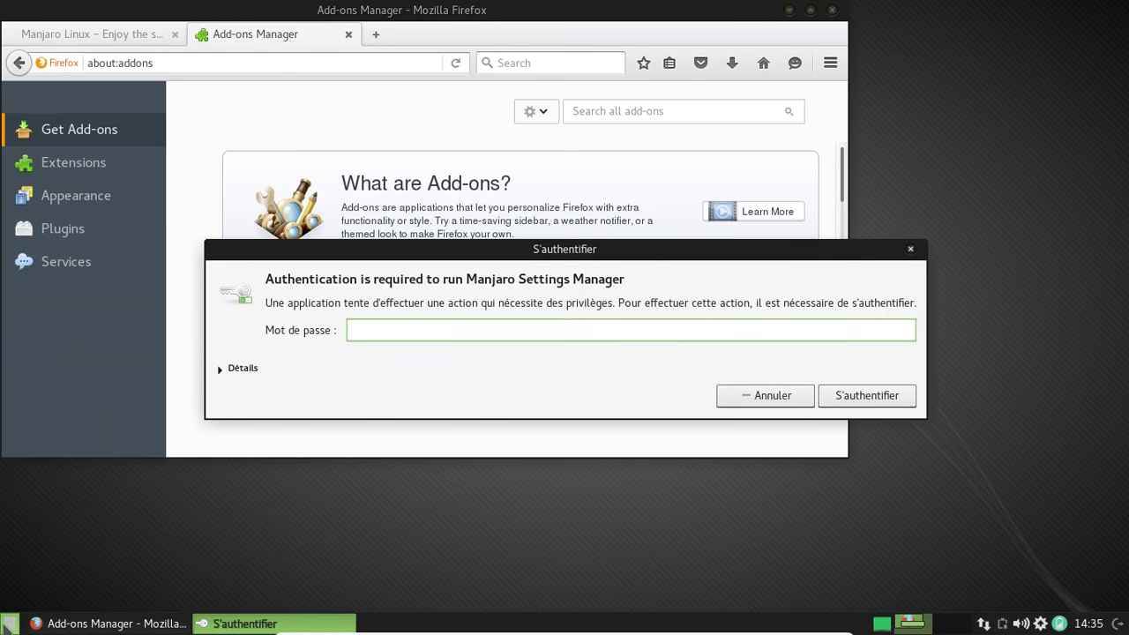
pyautogui.write('•••••••••')
pyautogui.press('Return')
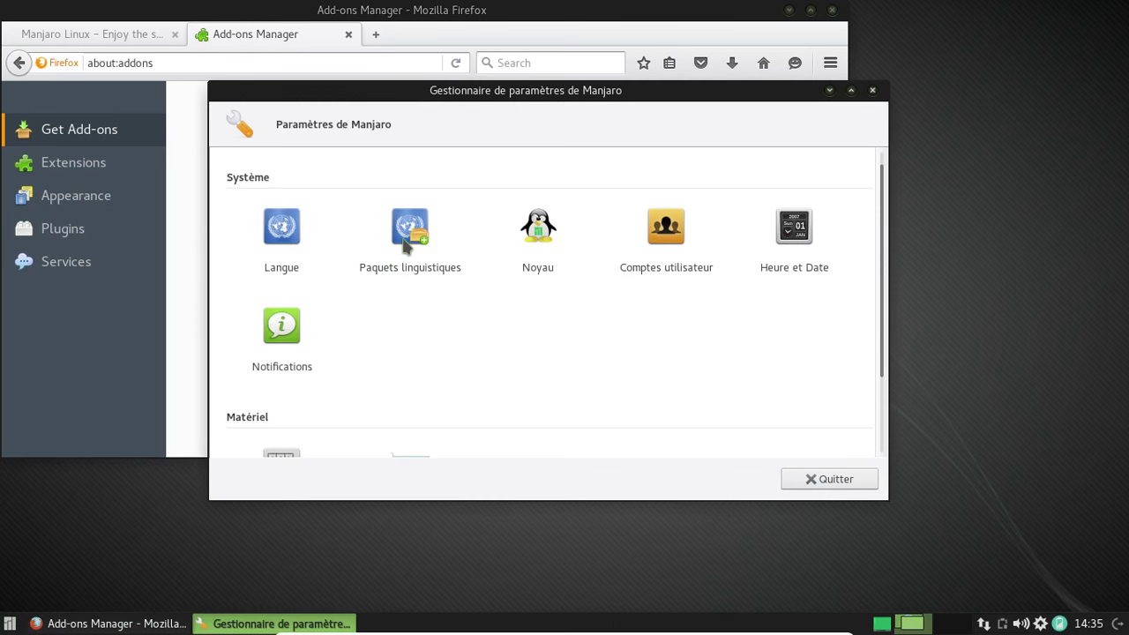
# Step: Review the installed en_US and fr_FR language packages, then return to Tous les paramètres
pyautogui.click(405, 240)
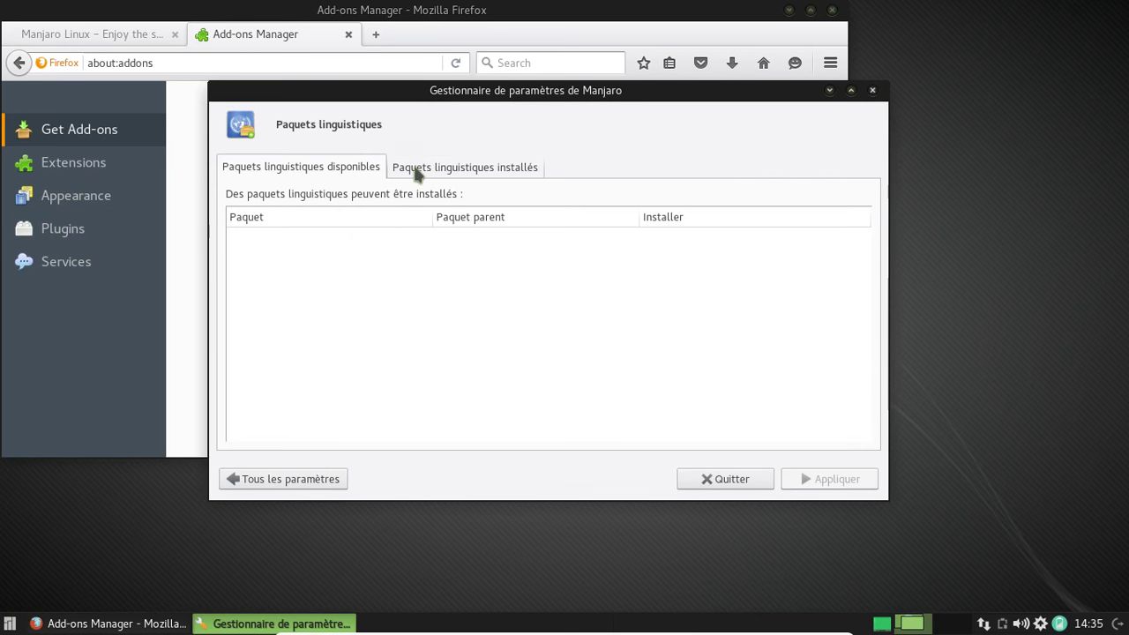
pyautogui.click(416, 172)
pyautogui.scroll(-1, 609, 322)
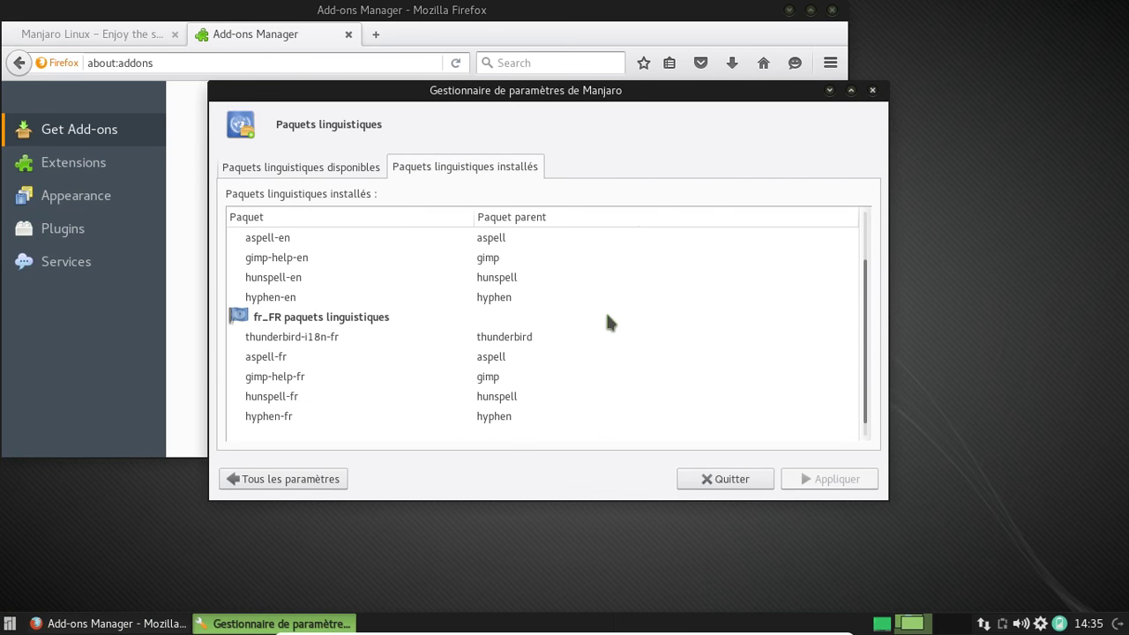
pyautogui.scroll(1, 609, 322)
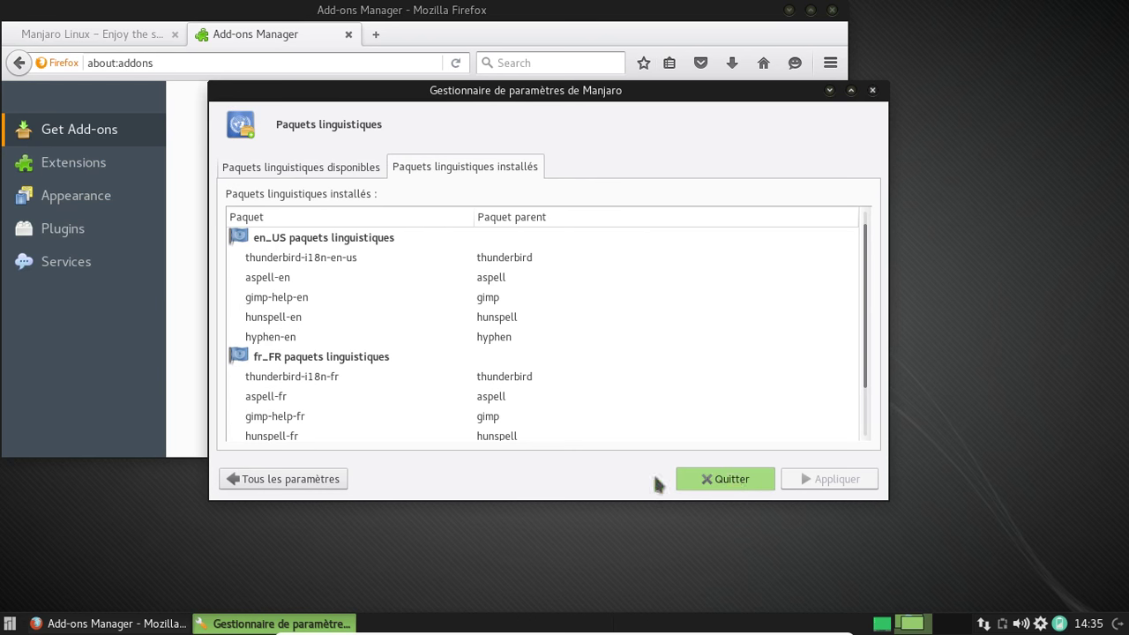
pyautogui.click(340, 484)
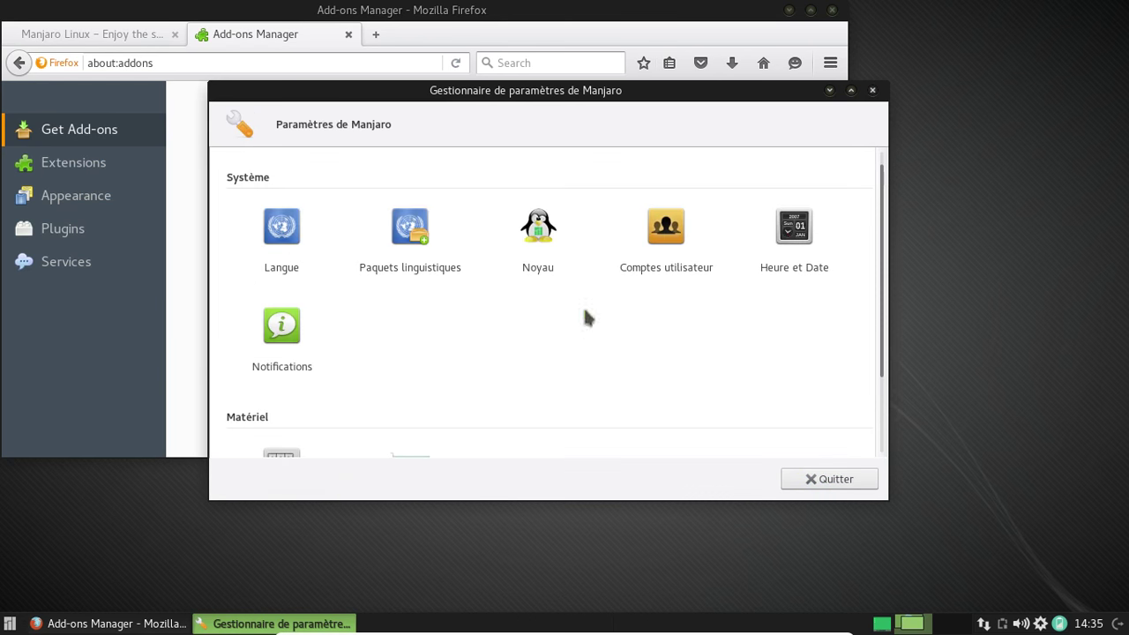
# Step: Quit Settings Manager and close Firefox, confirming closing both tabs
pyautogui.click(873, 90)
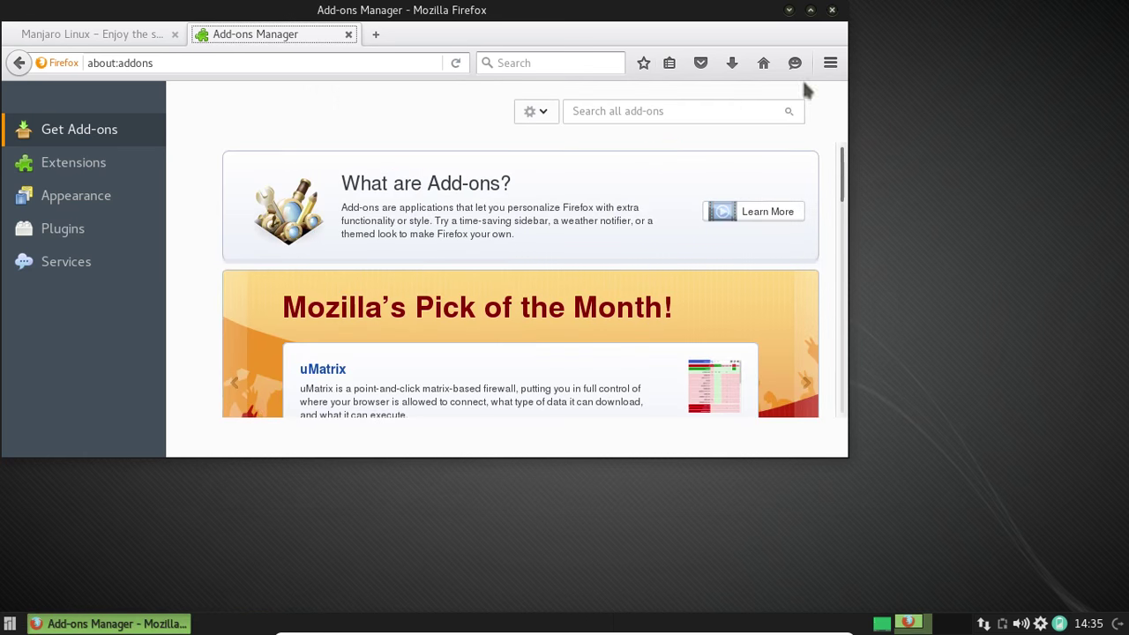
pyautogui.click(831, 12)
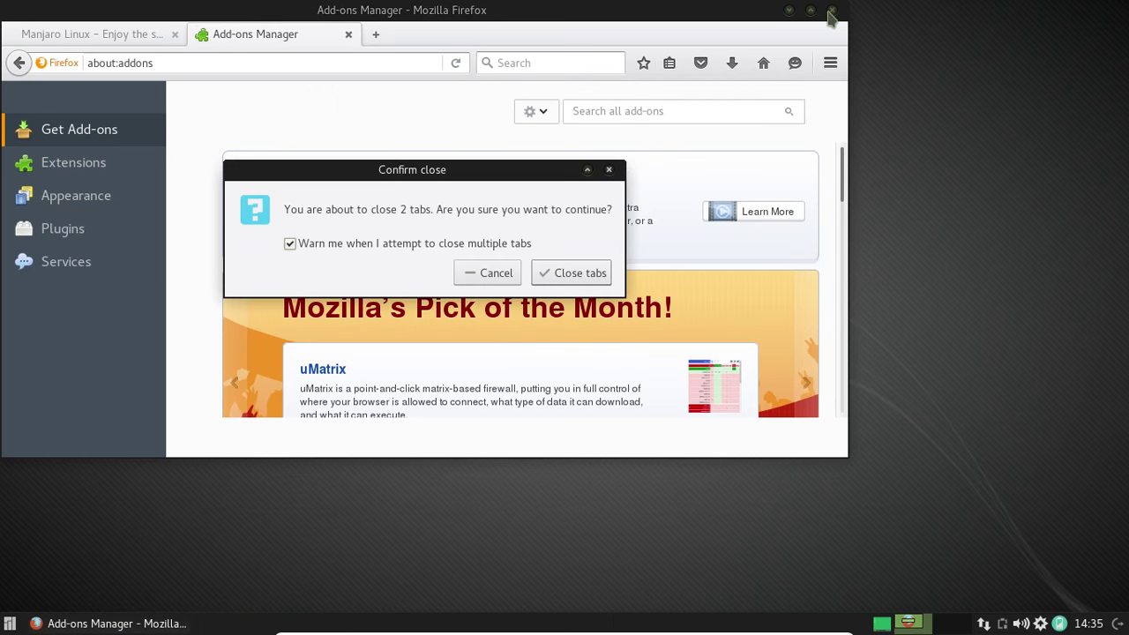
pyautogui.click(568, 270)
# Step: Launch Ajouter/supprimer des logiciels through an 'aj' menu search
pyautogui.click(10, 624)
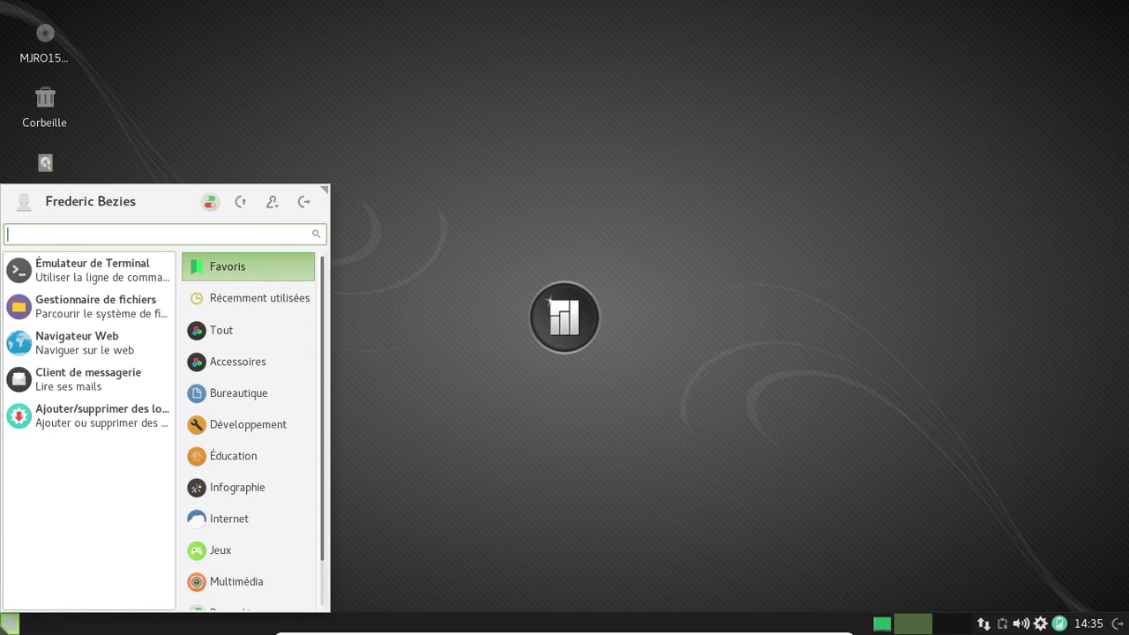
pyautogui.write('aj')
pyautogui.press('Return')
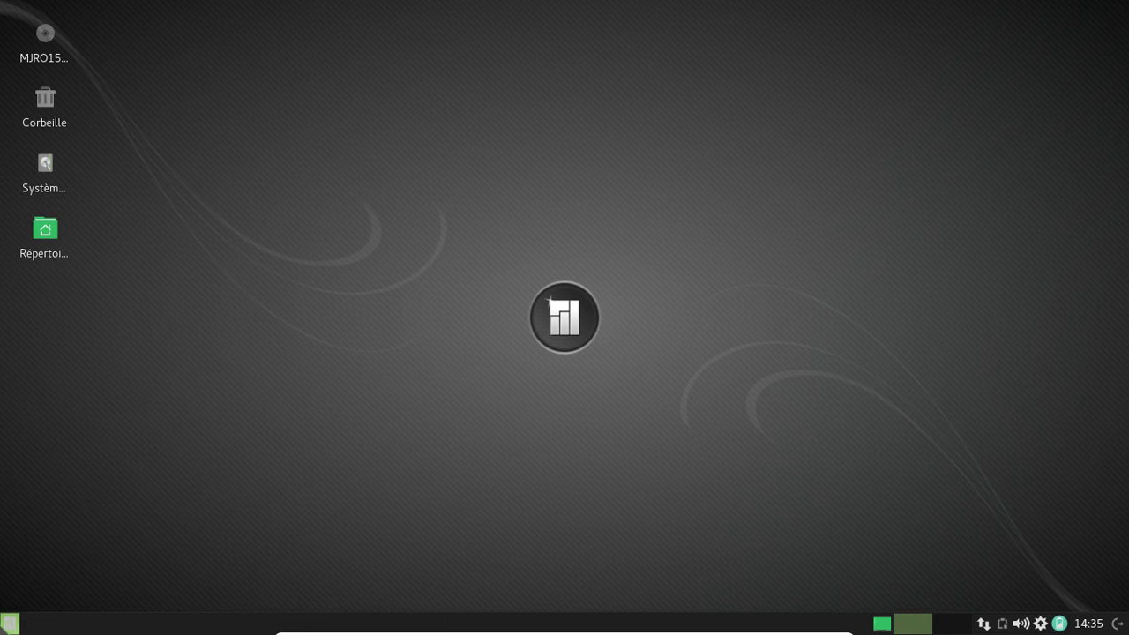
# Step: Search Pamac for firefox packages and view the firefox-kde-i18n-fr description
pyautogui.write('fiur')
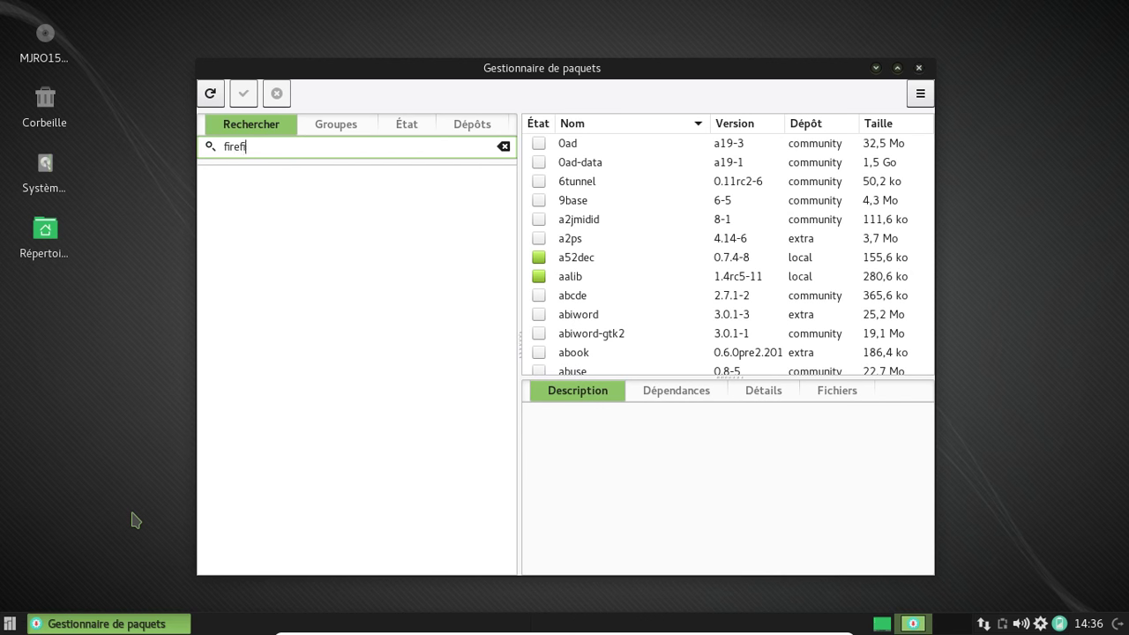
pyautogui.press('Return')
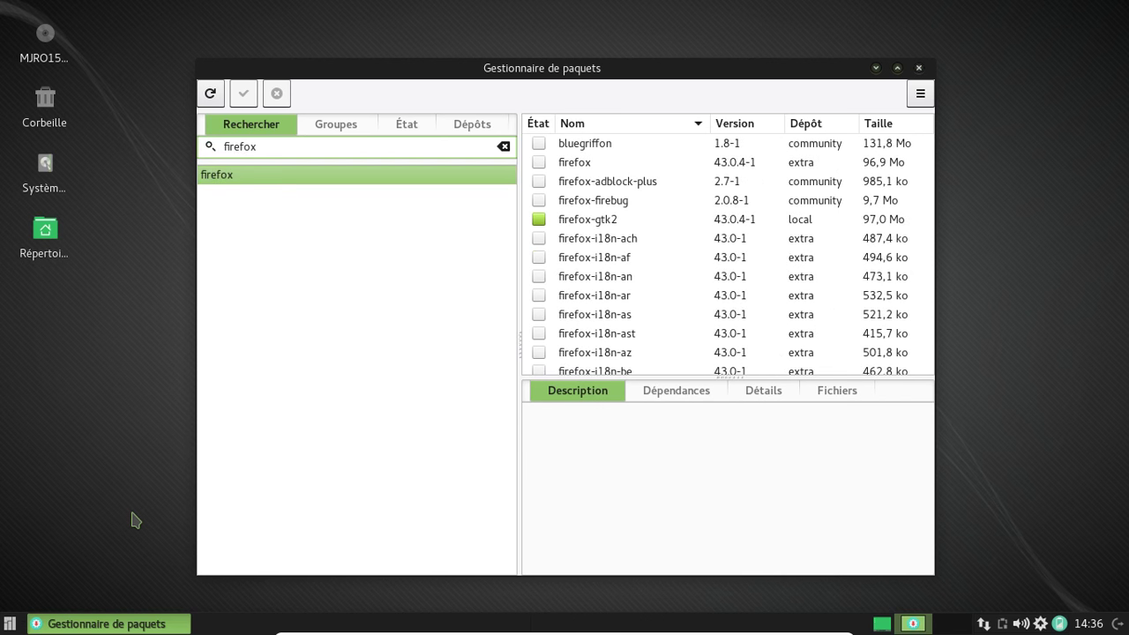
pyautogui.scroll(-3, 689, 232)
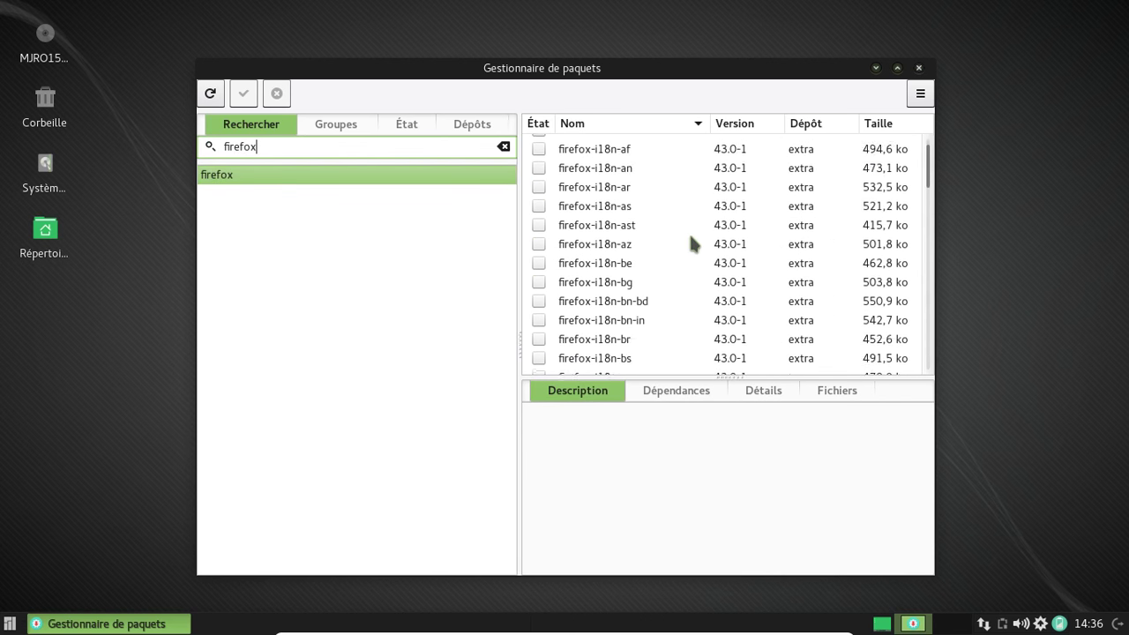
pyautogui.scroll(-10, 691, 237)
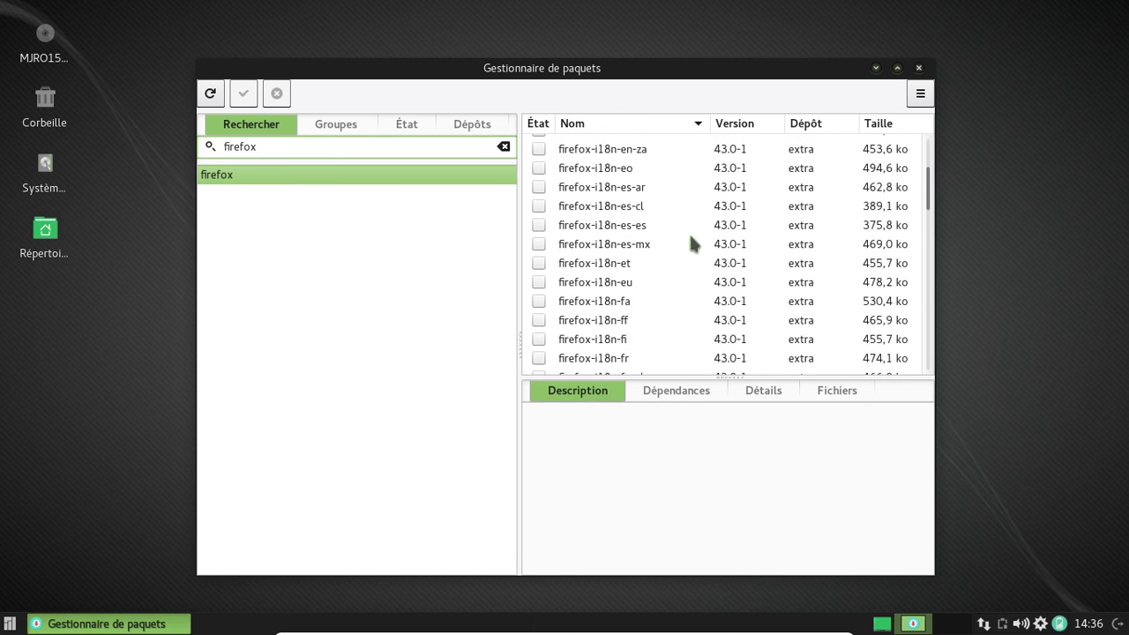
pyautogui.scroll(-20, 691, 243)
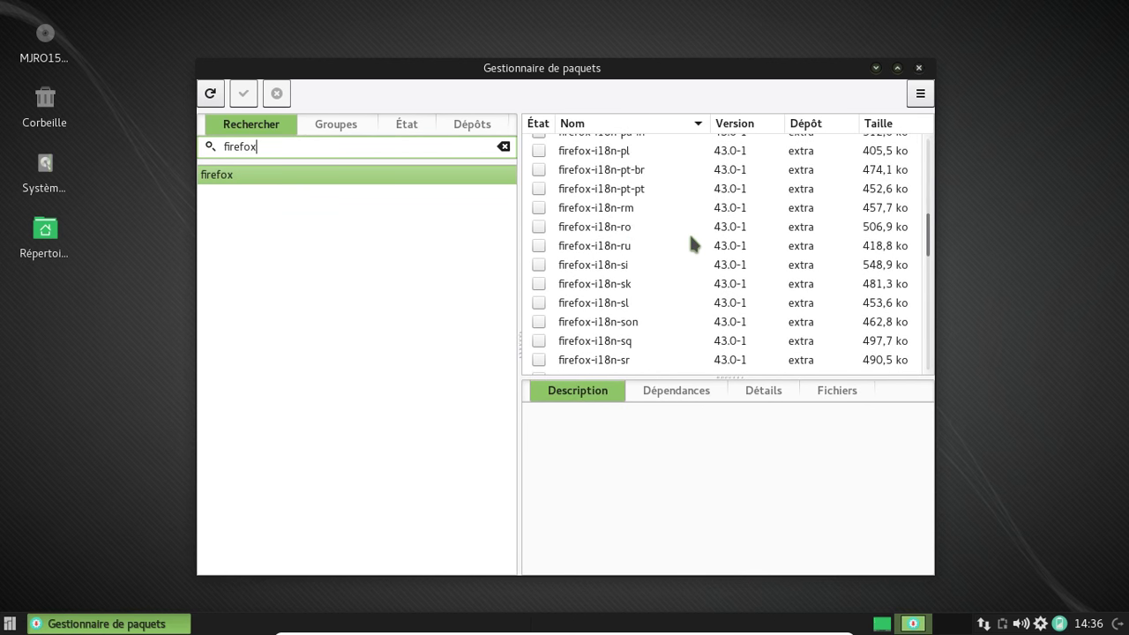
pyautogui.moveTo(930, 233); pyautogui.dragTo(922, 277)
pyautogui.click(605, 291)
pyautogui.scroll(2, 627, 278)
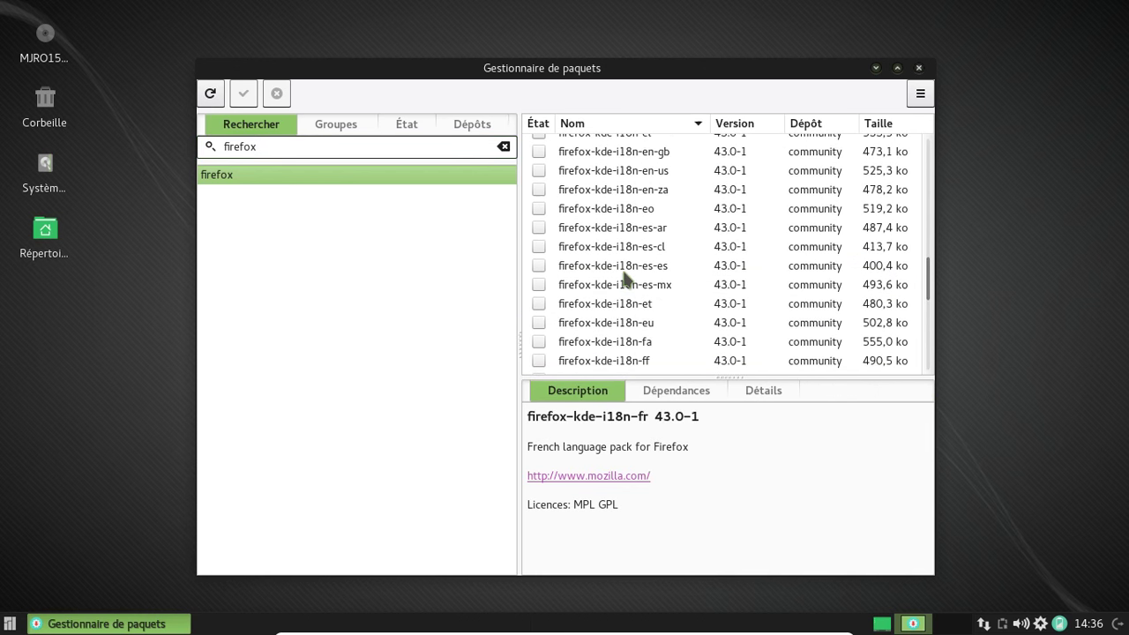
pyautogui.scroll(15, 624, 278)
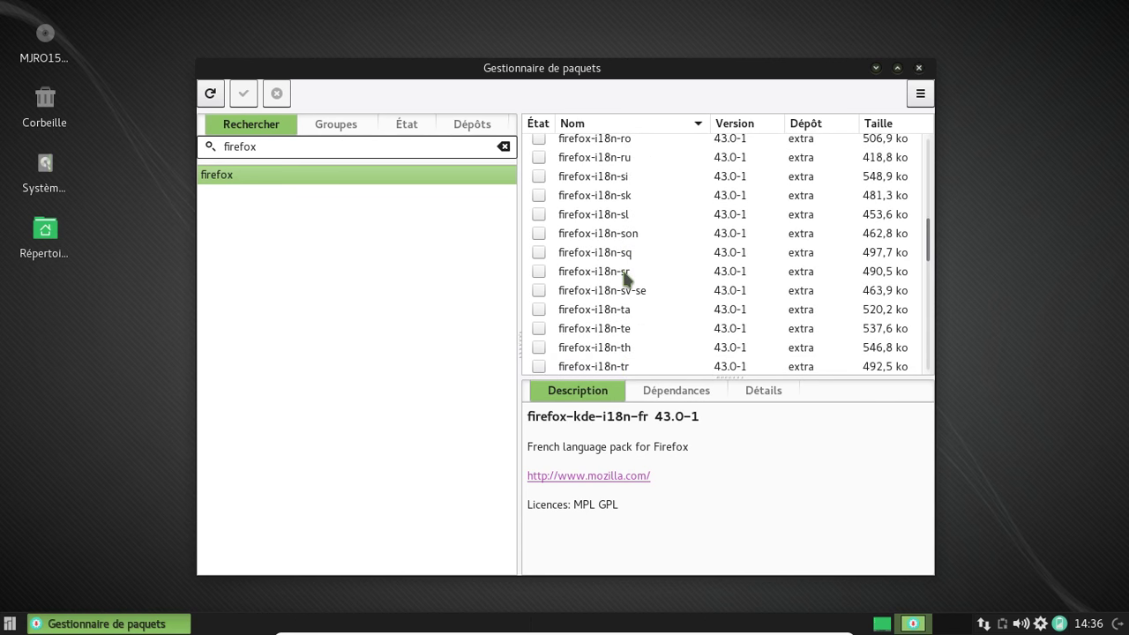
pyautogui.scroll(10, 624, 278)
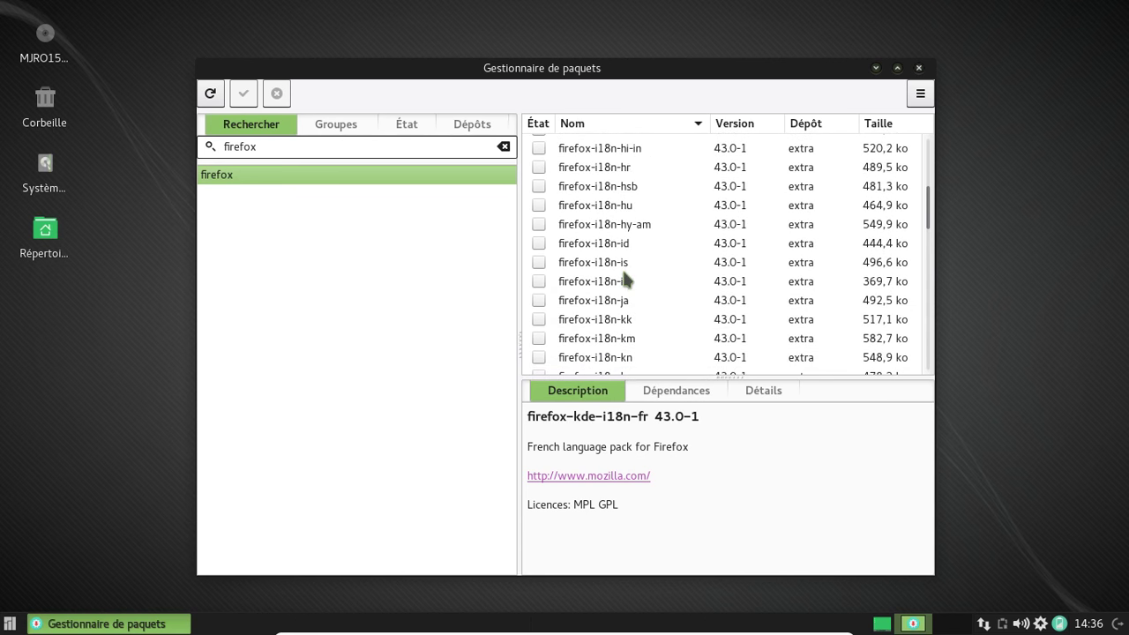
pyautogui.scroll(3, 624, 278)
# Step: Install firefox-i18n-fr, confirming the transaction and authenticating with the account password
pyautogui.click(620, 161)
pyautogui.rightClick(620, 164)
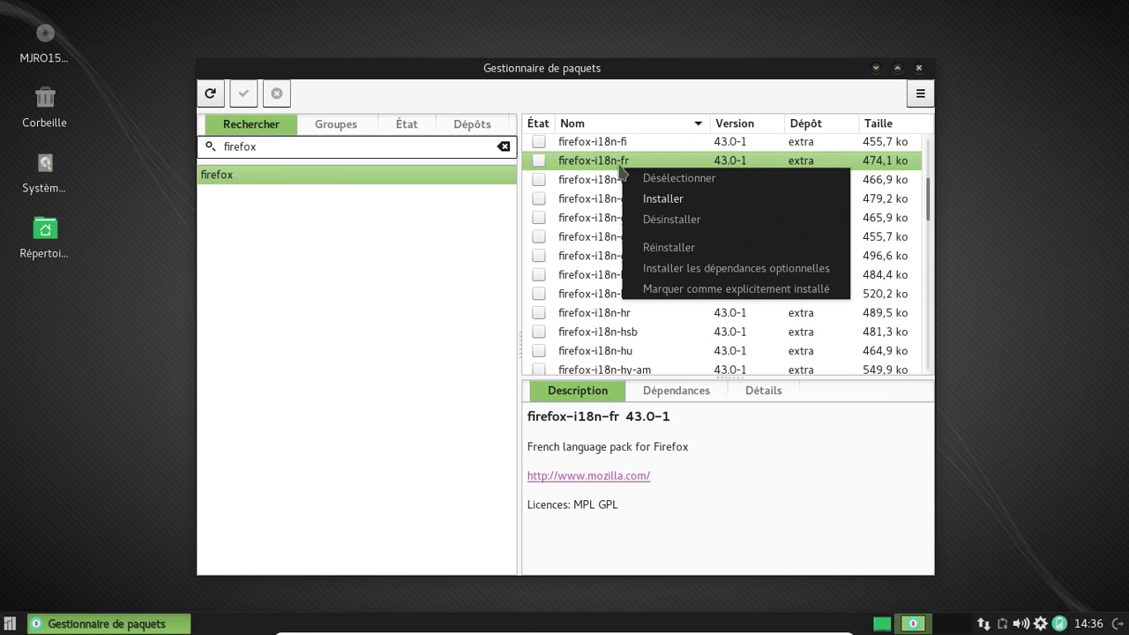
pyautogui.click(662, 199)
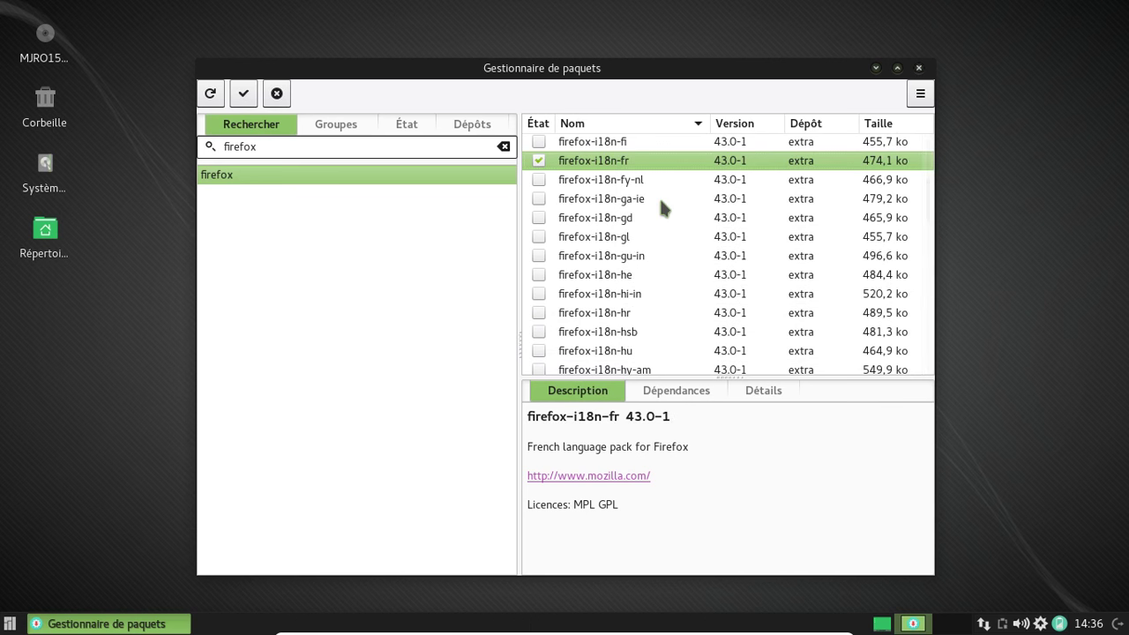
pyautogui.click(244, 97)
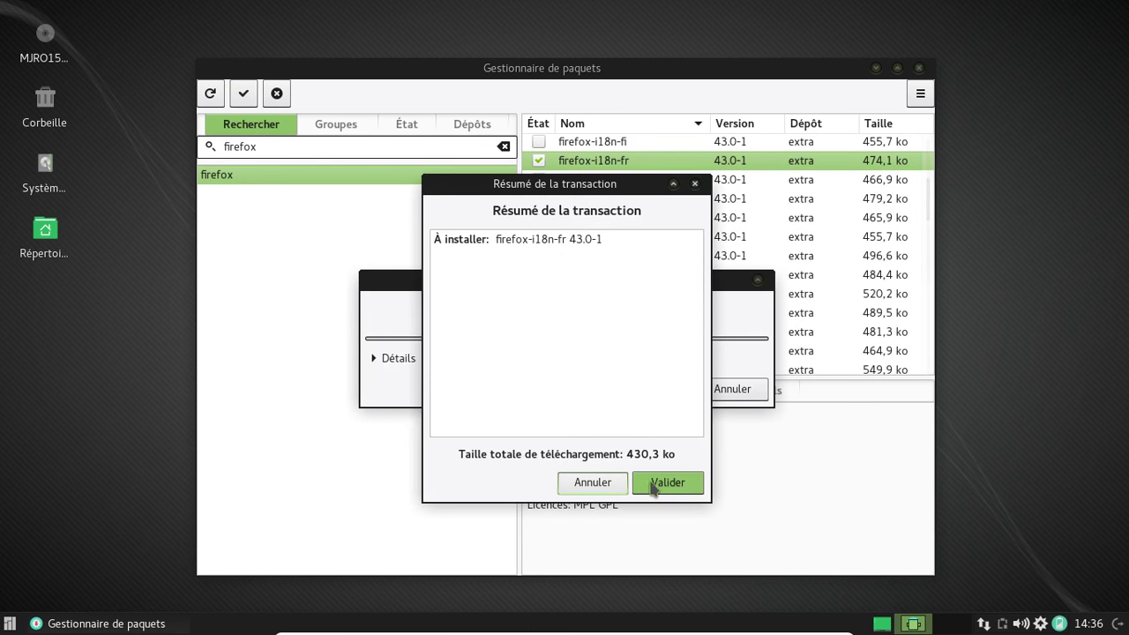
pyautogui.click(653, 487)
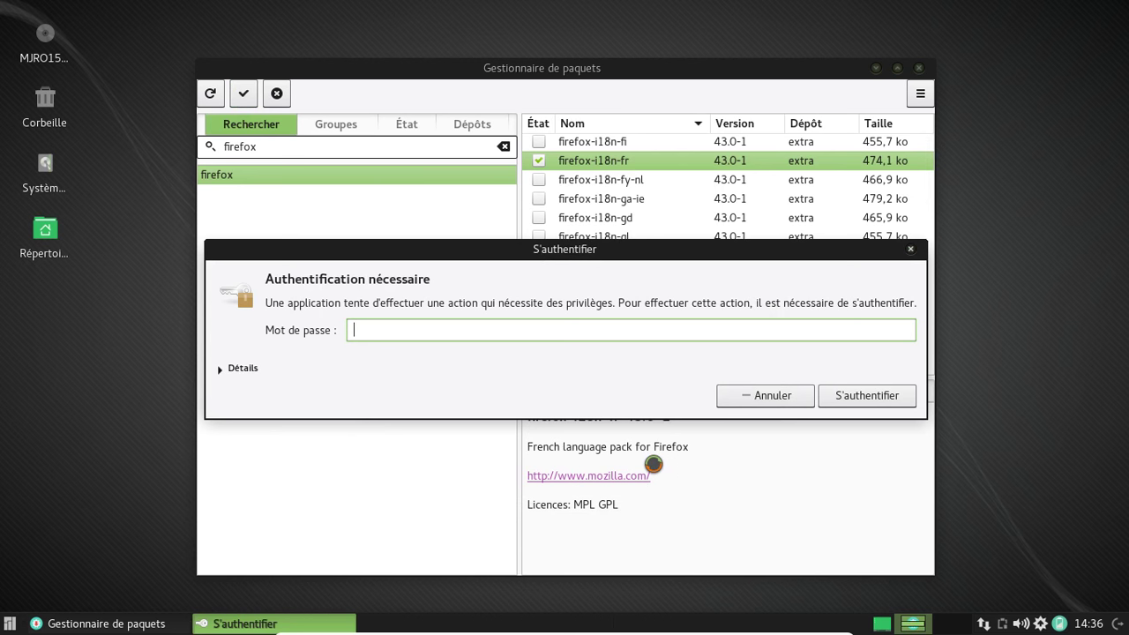
pyautogui.write('********')
pyautogui.press('Return')
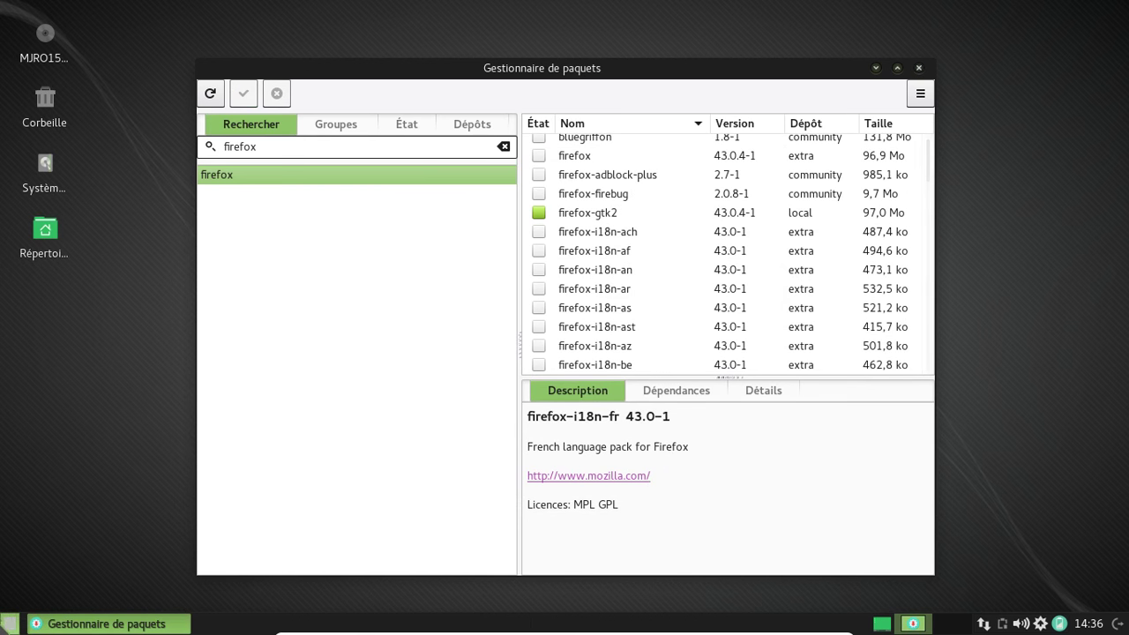
pyautogui.click(10, 622)
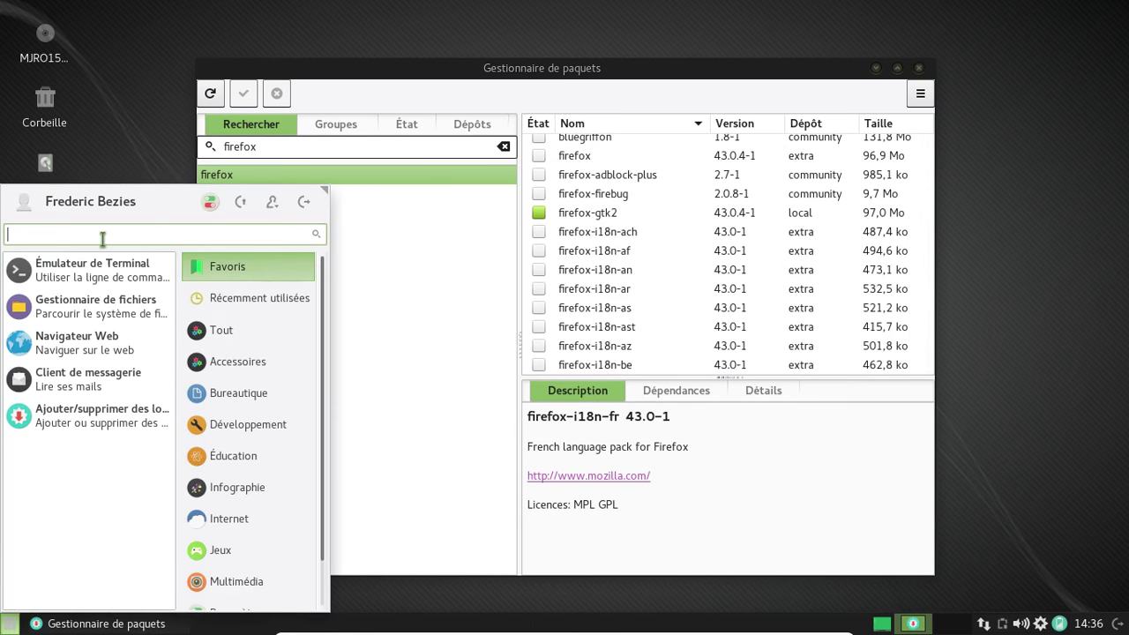
# Step: Launch Firefox from the Whisker menu, close Pamac, and check Firefox's French main menu
pyautogui.write('firefox')
pyautogui.press('Return')
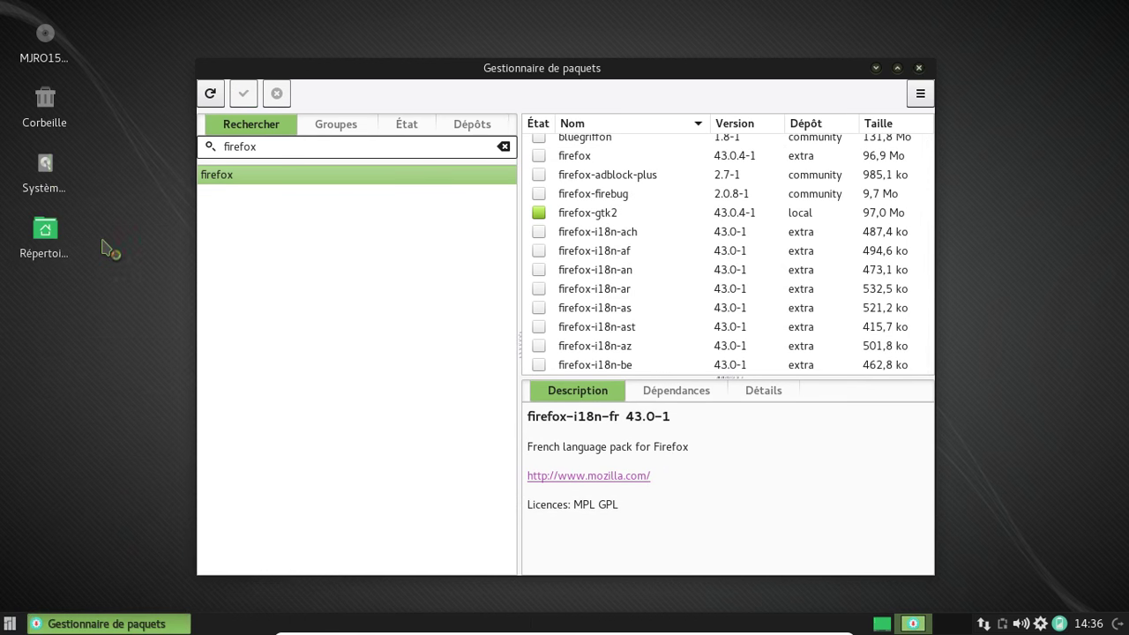
pyautogui.click(919, 69)
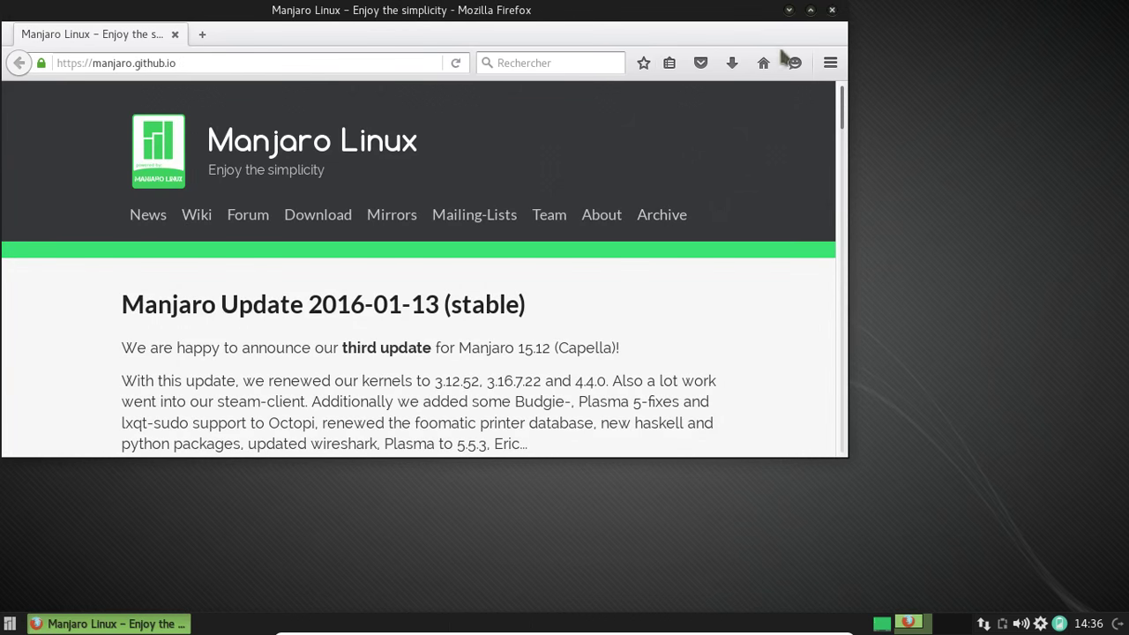
pyautogui.click(831, 62)
pyautogui.click(831, 62)
# Step: Close Firefox and bring up the logout dialog from the panel's Déconnexion button
pyautogui.click(833, 11)
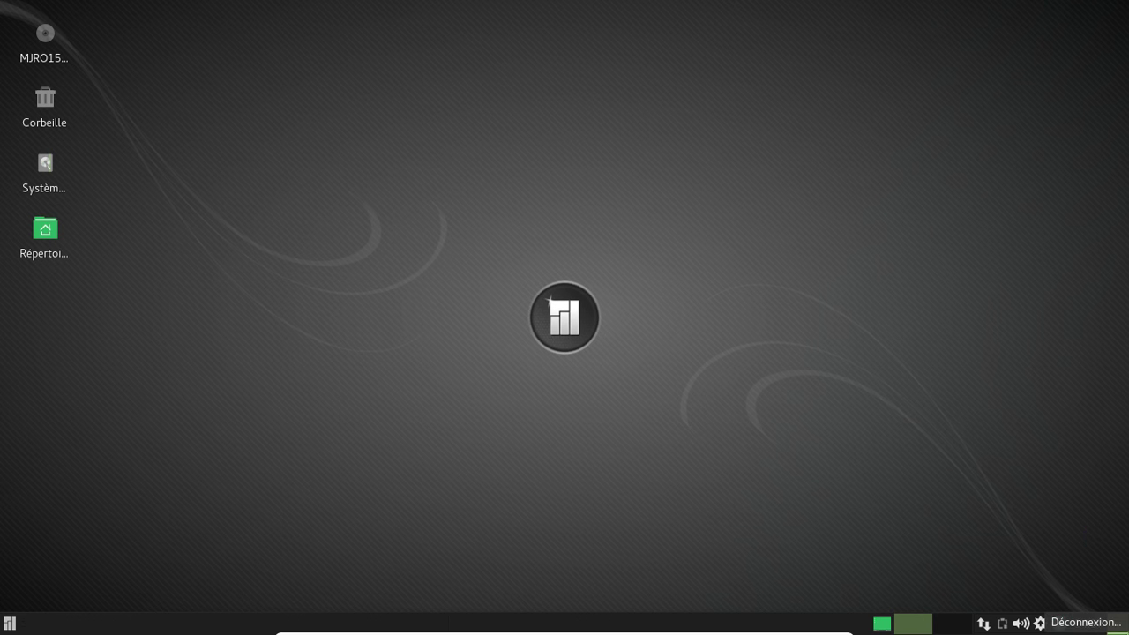
pyautogui.click(1114, 624)
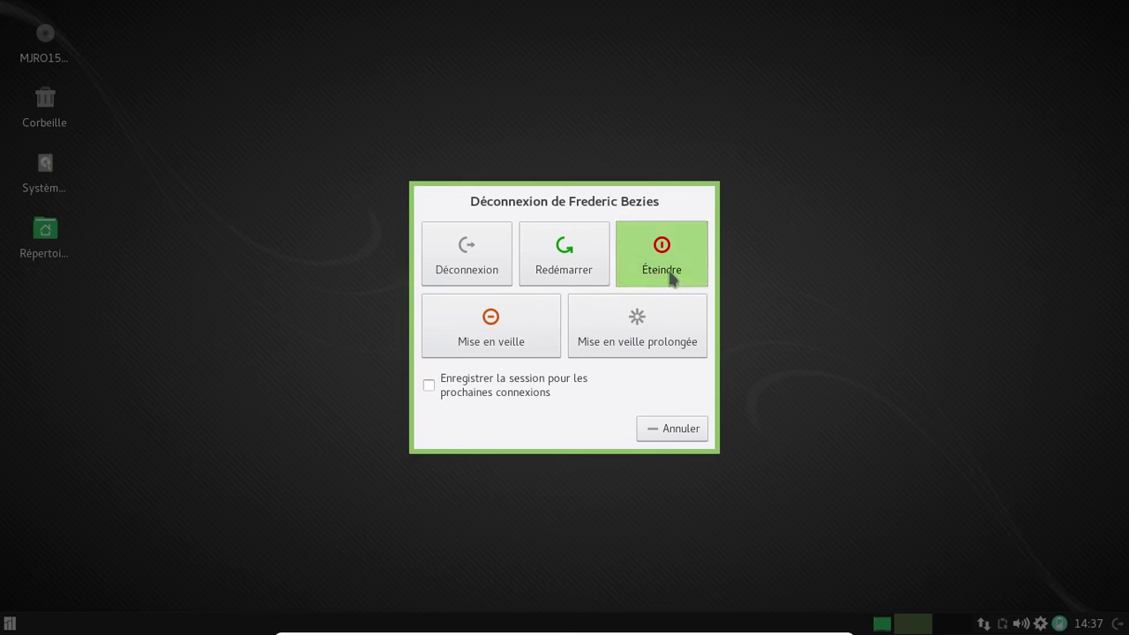